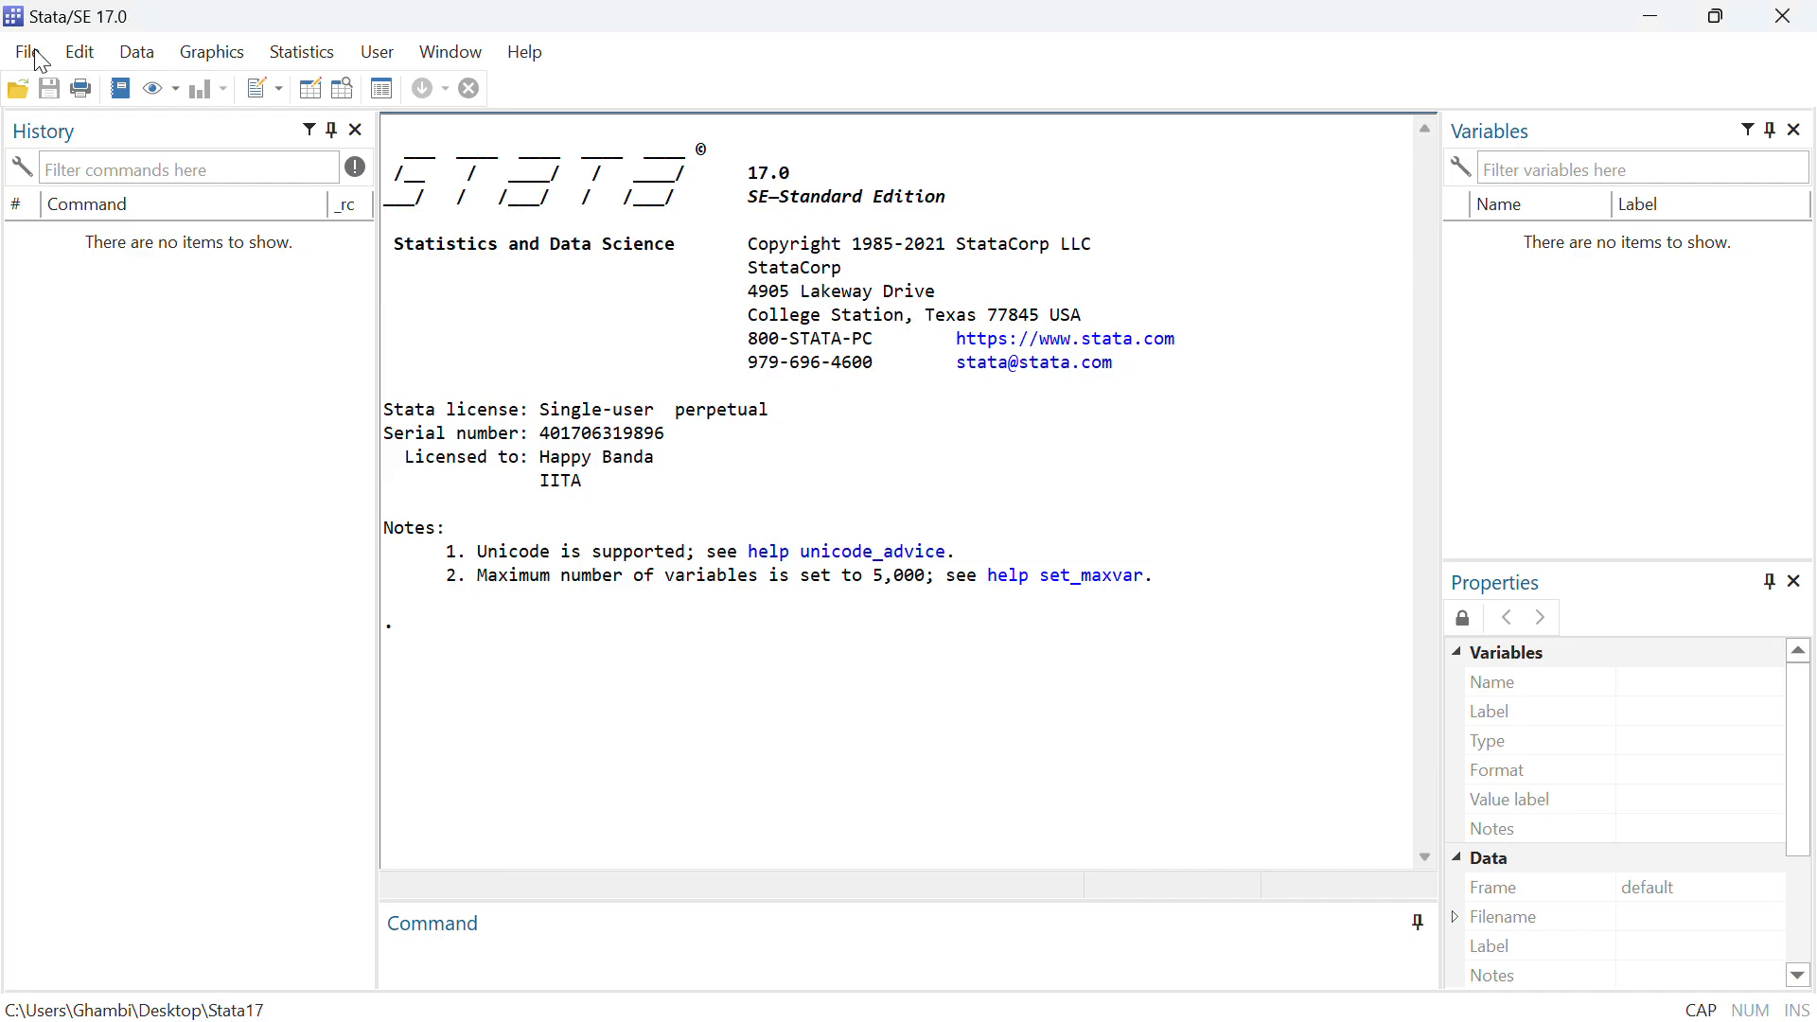
Change the working directory to the user's personal folder under C:\Users
{"action": "key", "text": "alt+f"}
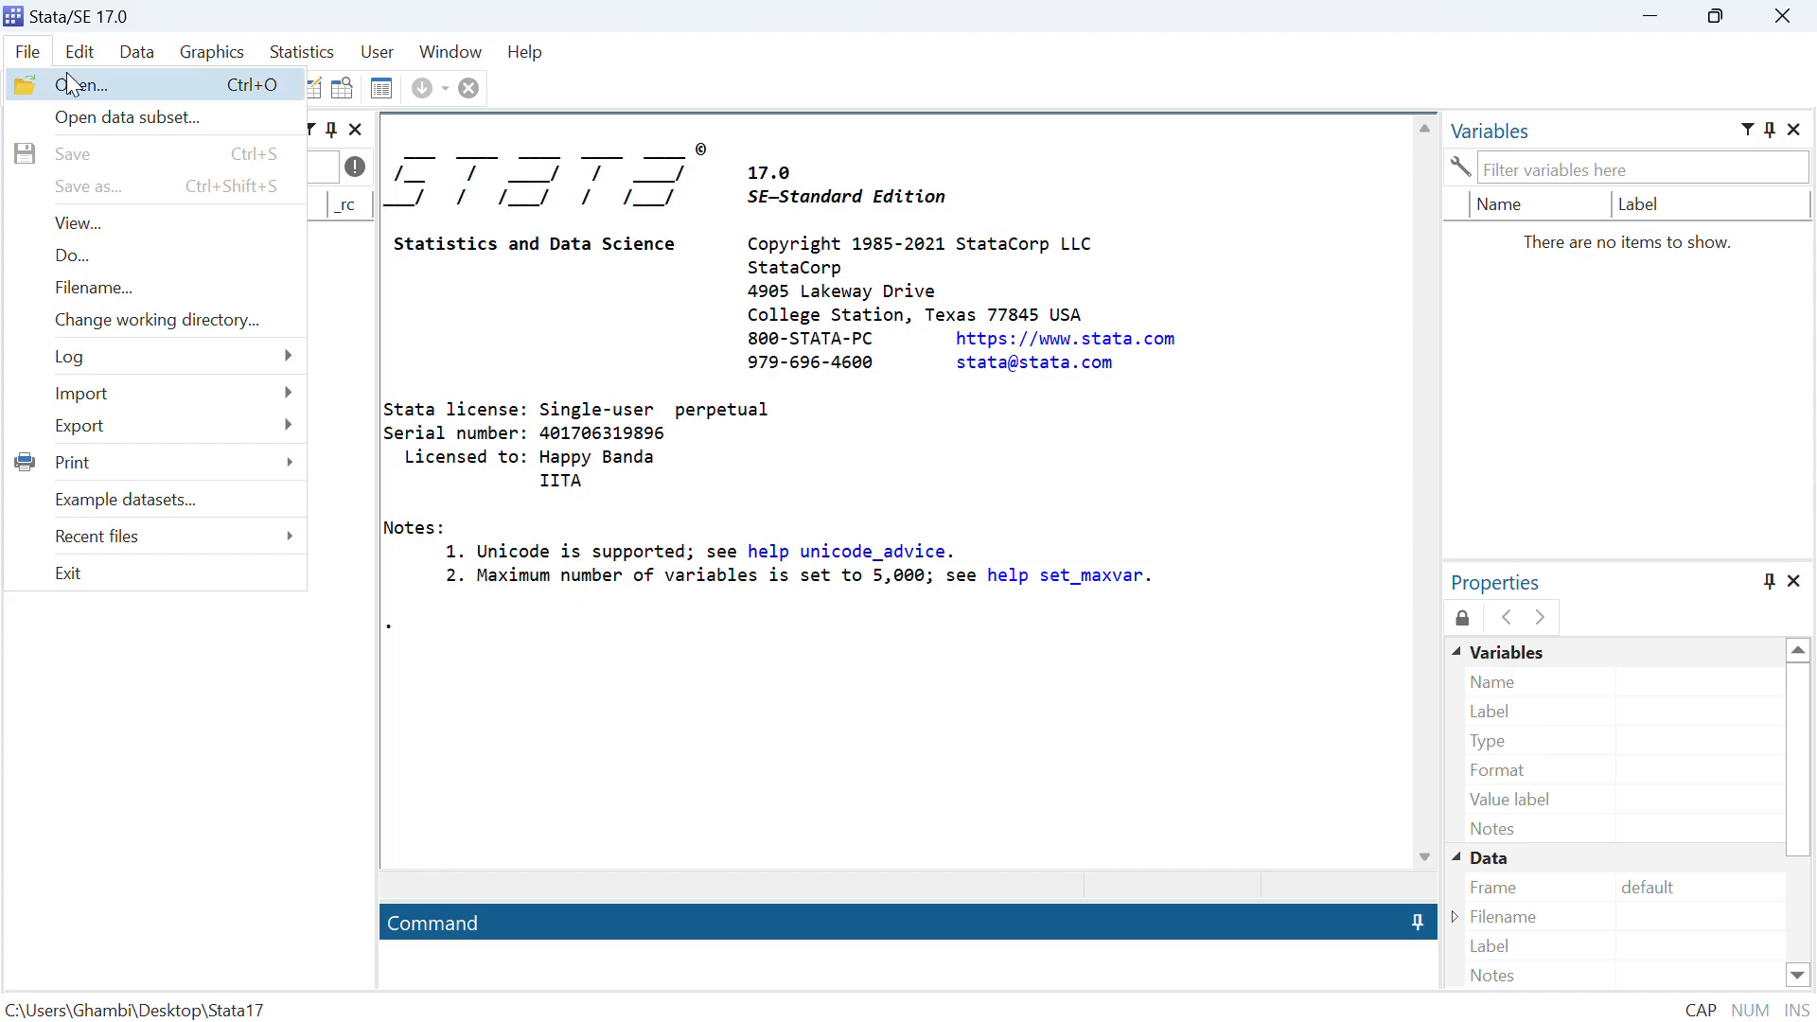
{"action": "mouse_move", "coordinate": [63, 62]}
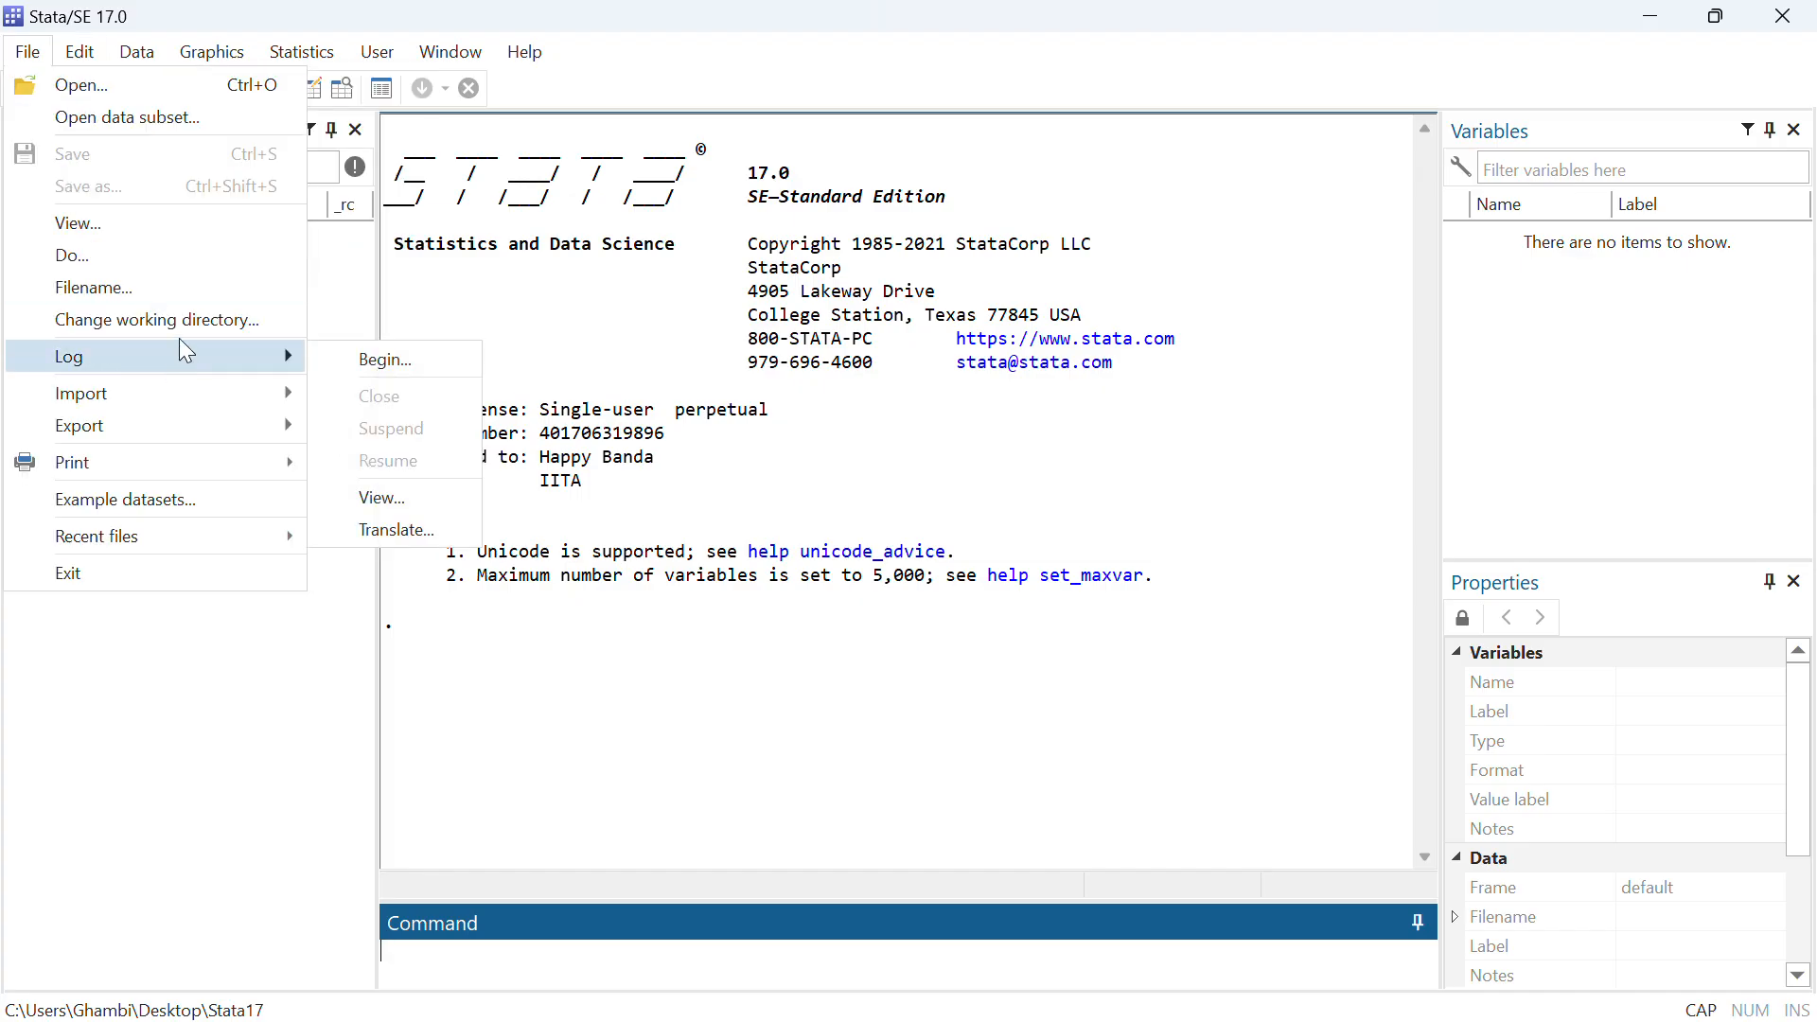
{"action": "left_click", "coordinate": [189, 320]}
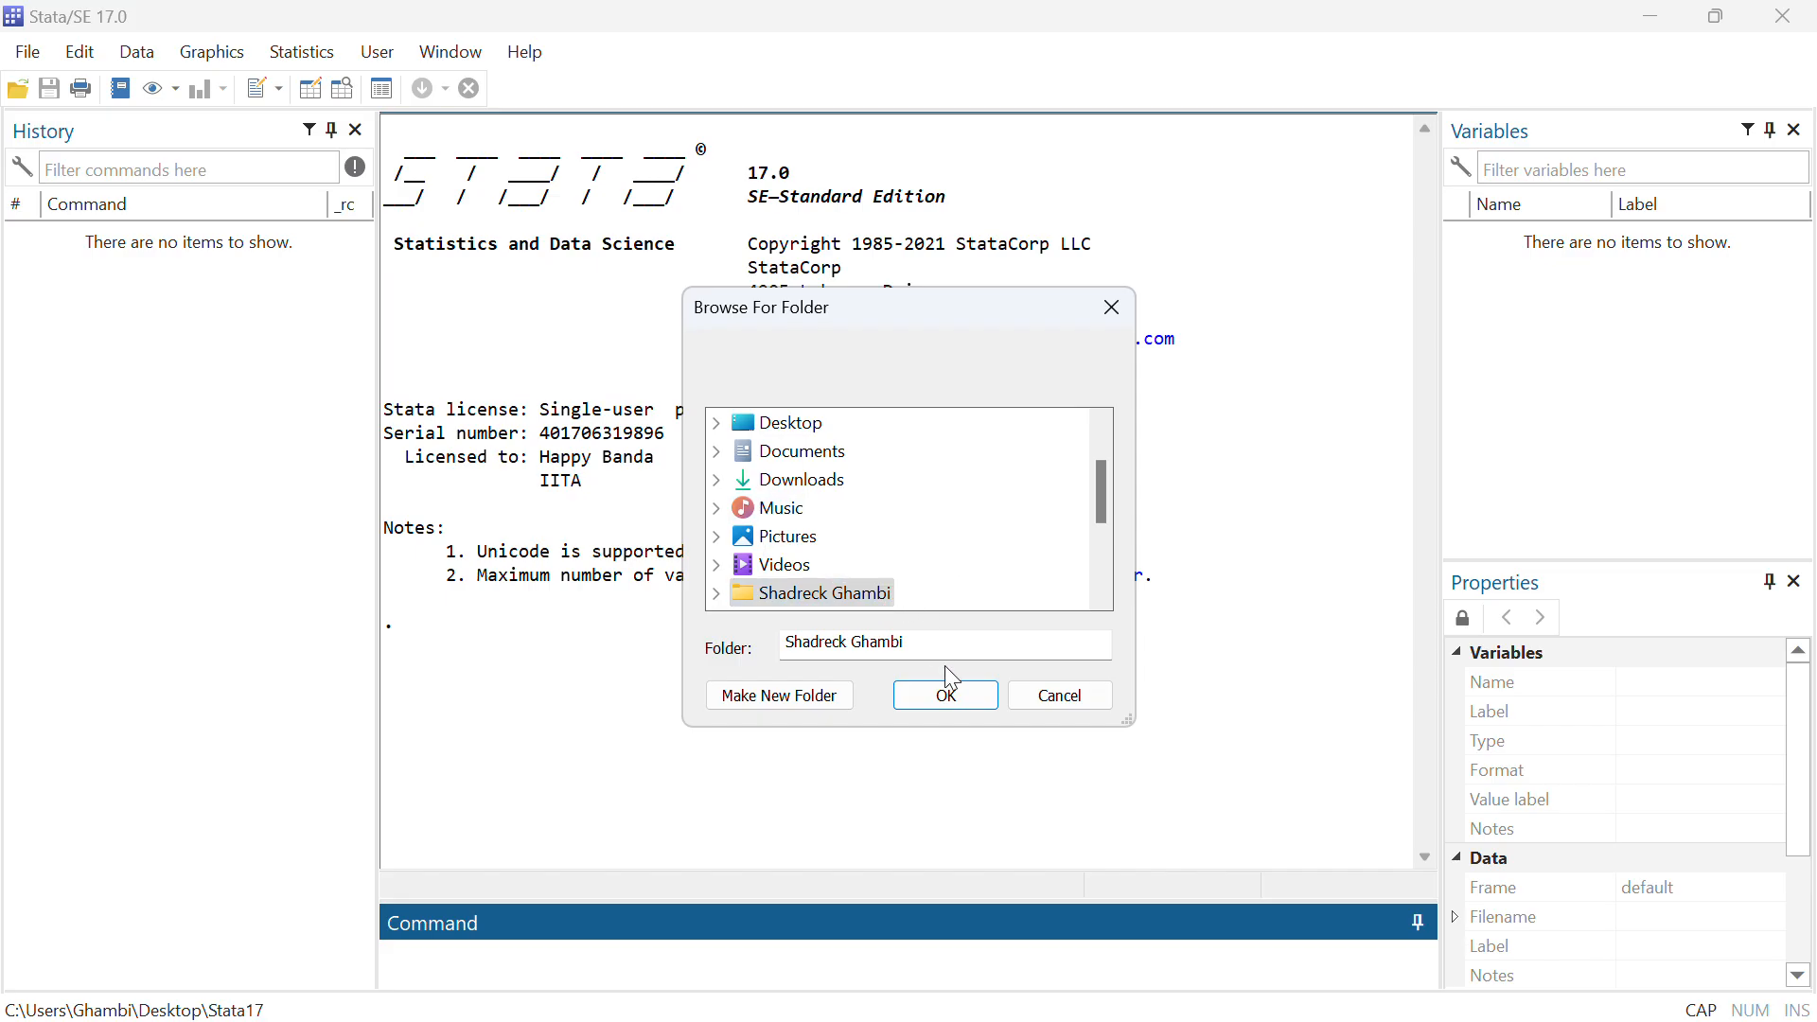
{"action": "left_click", "coordinate": [954, 694]}
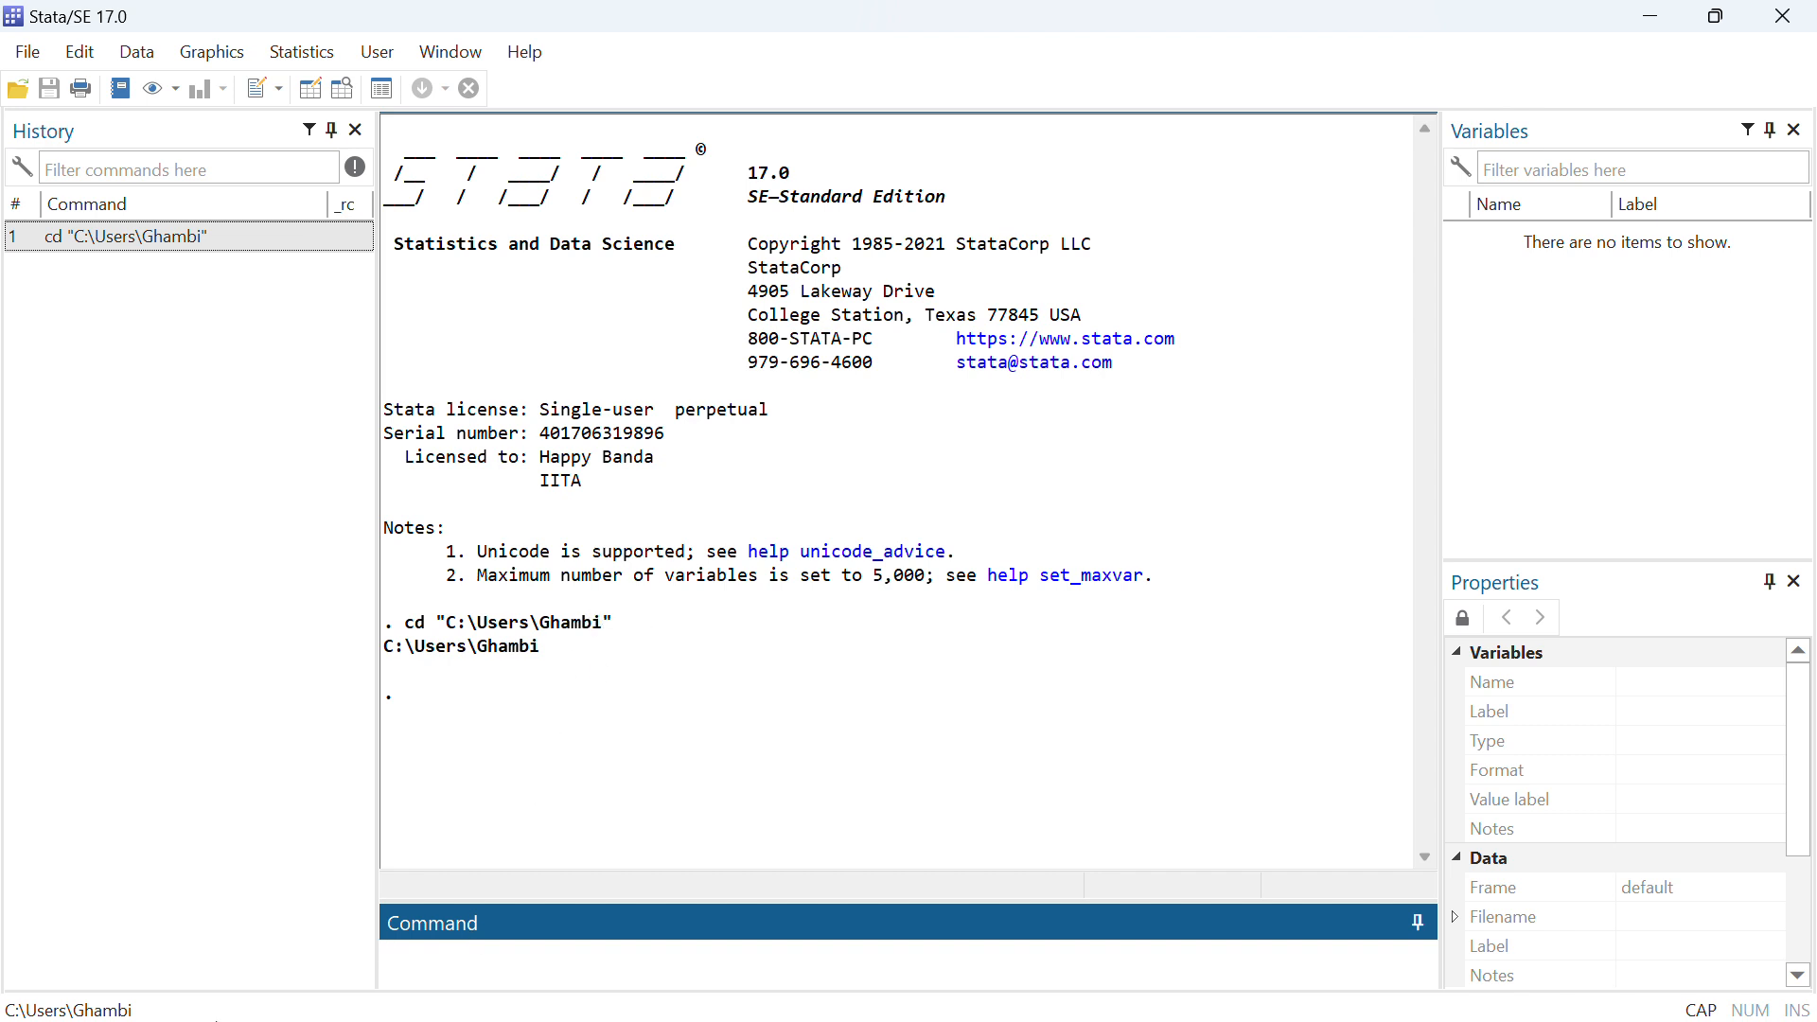
Run a cd command with the quoted path of the user's personal folder, copied from the results output
{"action": "type", "text": "CD"}
{"action": "key", "text": "BackSpace"}
{"action": "key", "text": "BackSpace"}
{"action": "key", "text": "Caps_Lock"}
{"action": "type", "text": "cd"}
{"action": "left_click_drag", "start_coordinate": [621, 619], "coordinate": [443, 631]}
{"action": "key", "text": "ctrl+c"}
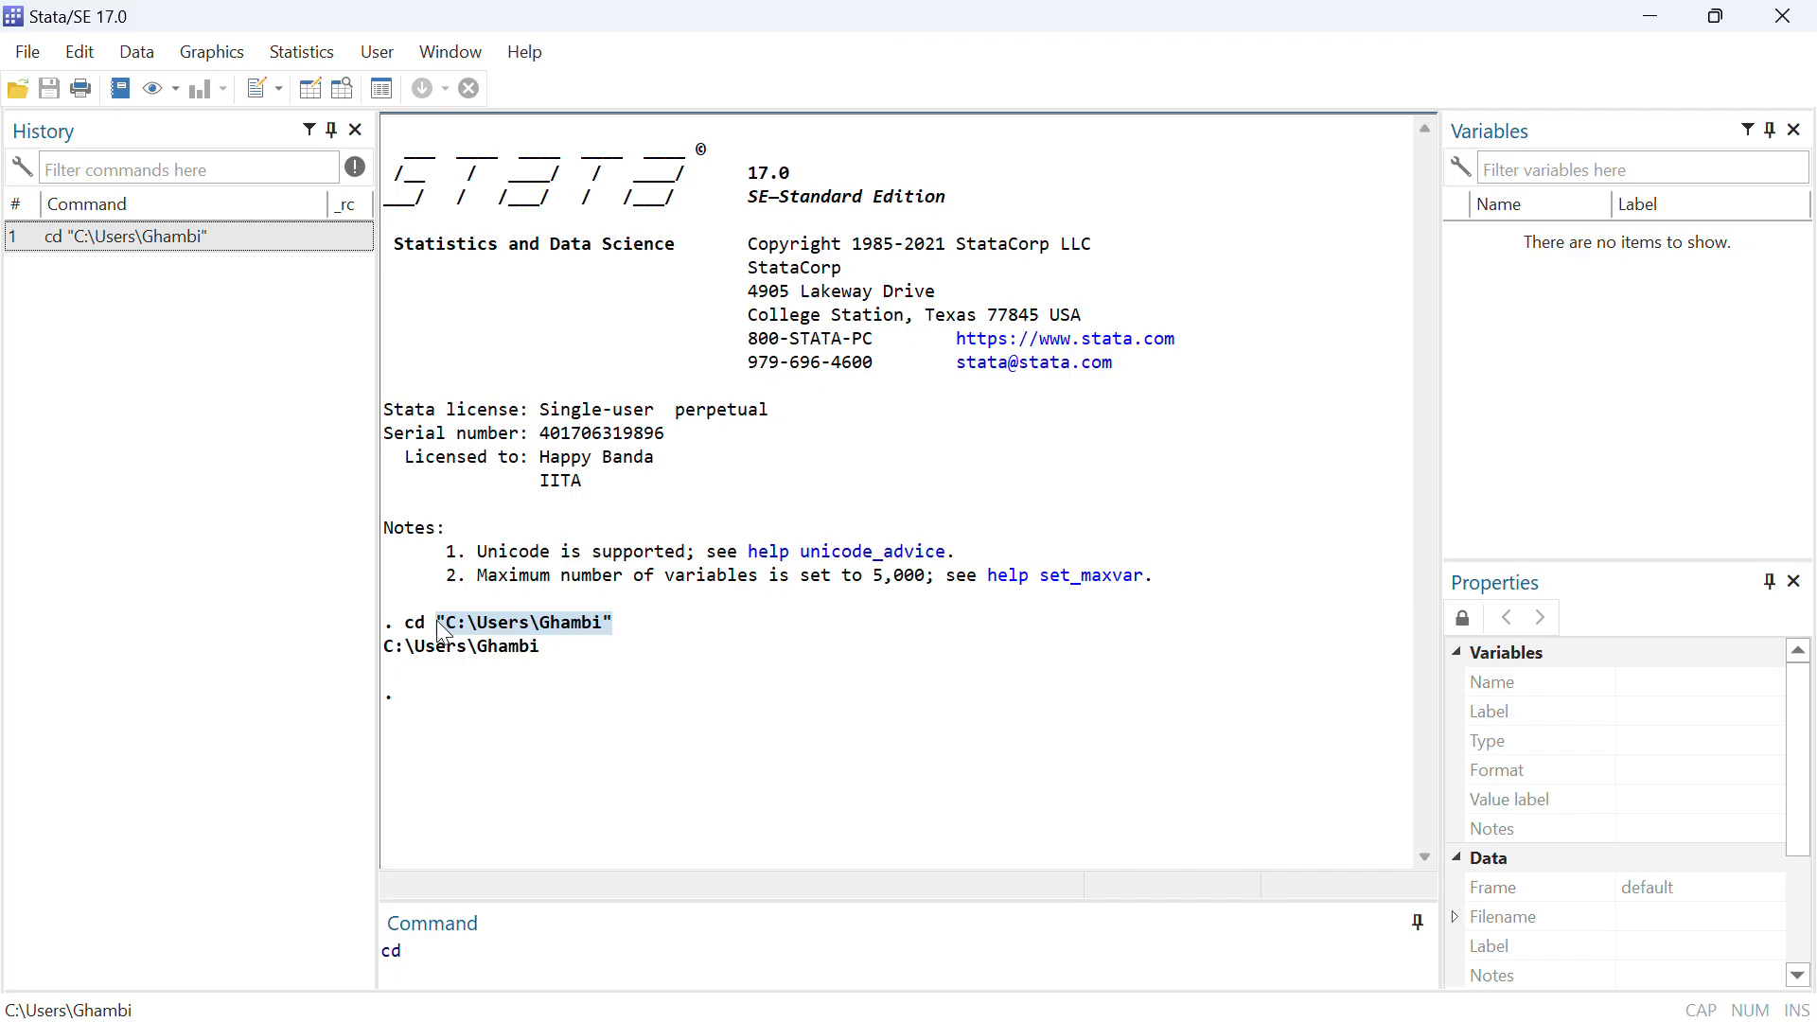
{"action": "left_click", "coordinate": [430, 950]}
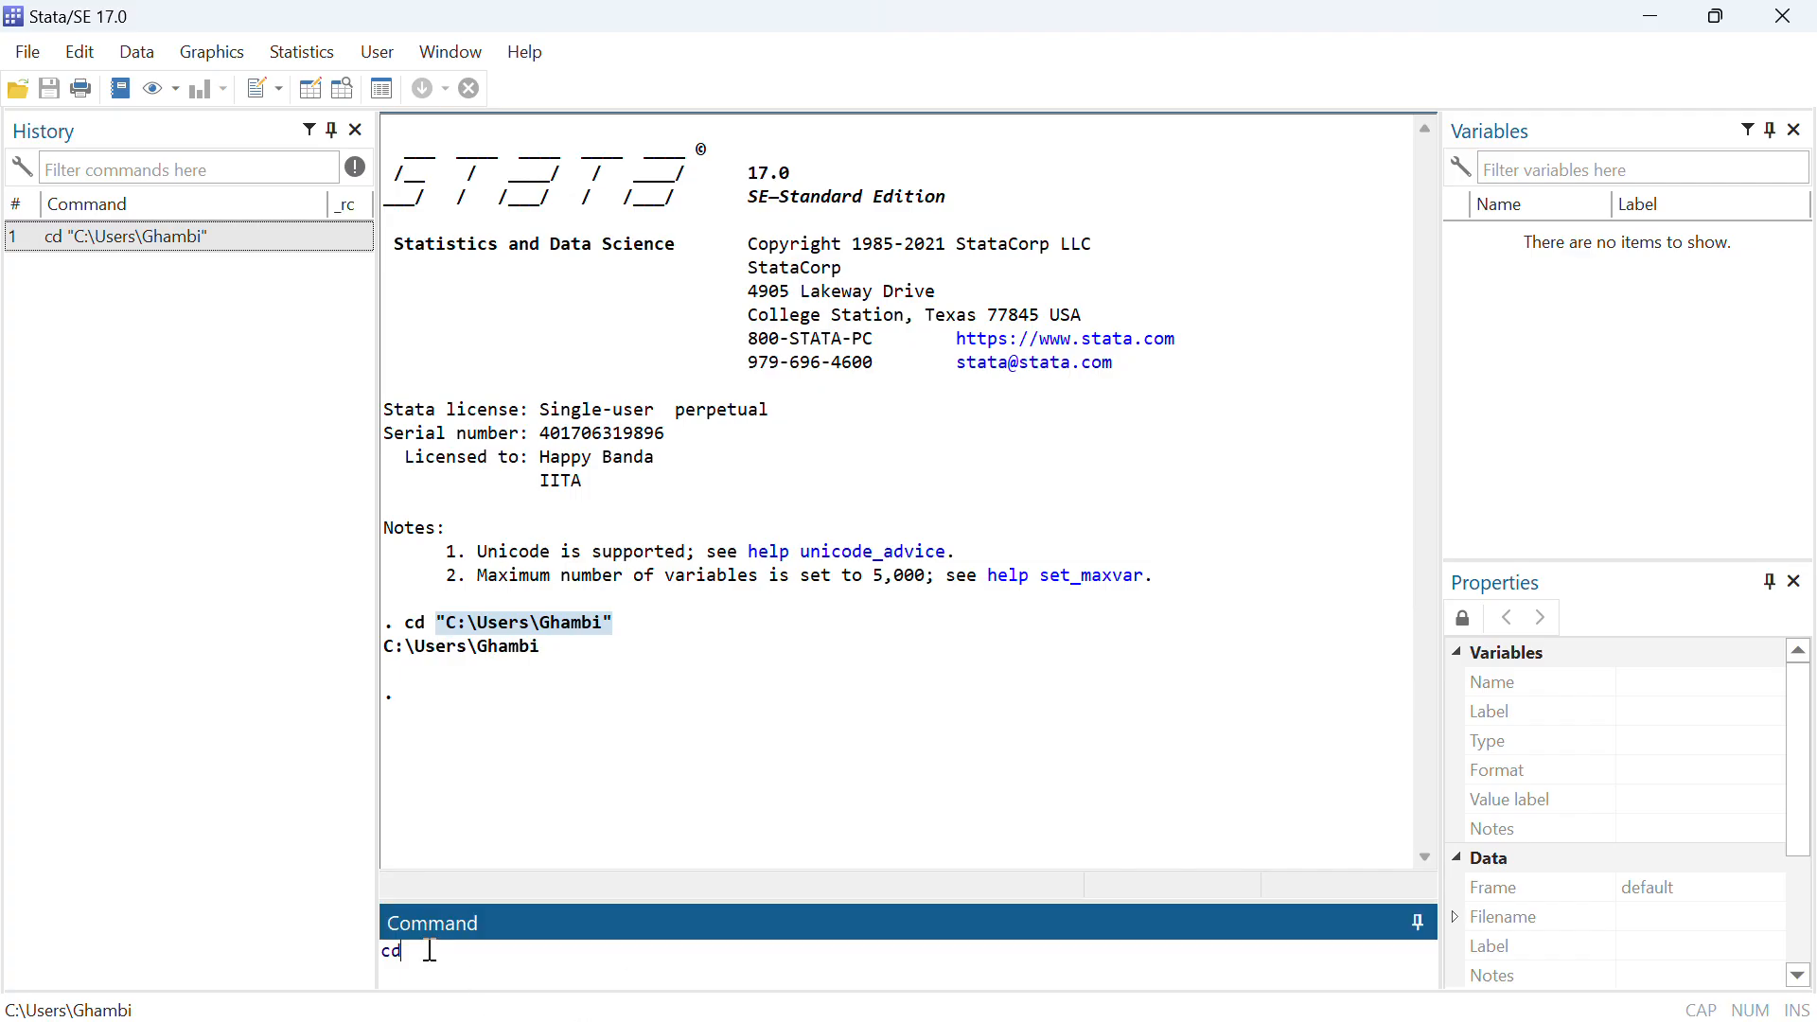
{"action": "key", "text": "ctrl+v"}
{"action": "key", "text": "Return"}
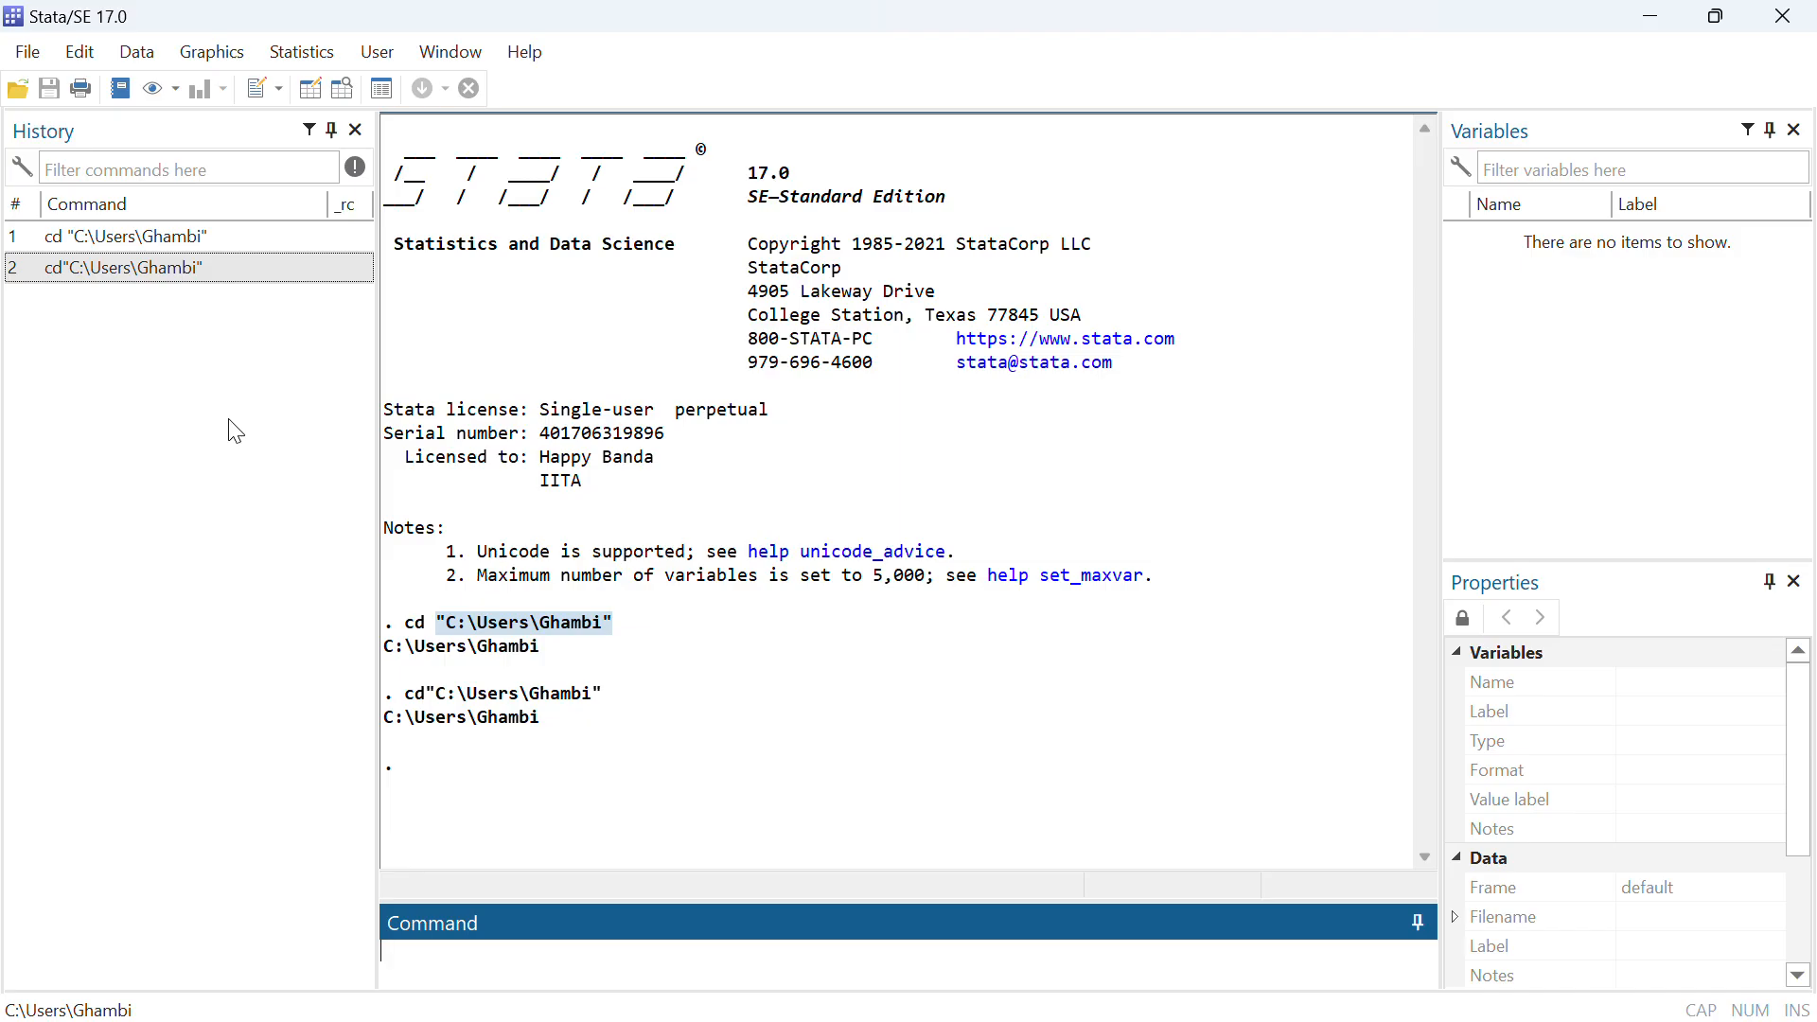
Begin a formatted log named Untitled.smcl, saving it in the user's personal folder offered in place of Local Disk (C:)
{"action": "left_click", "coordinate": [27, 57]}
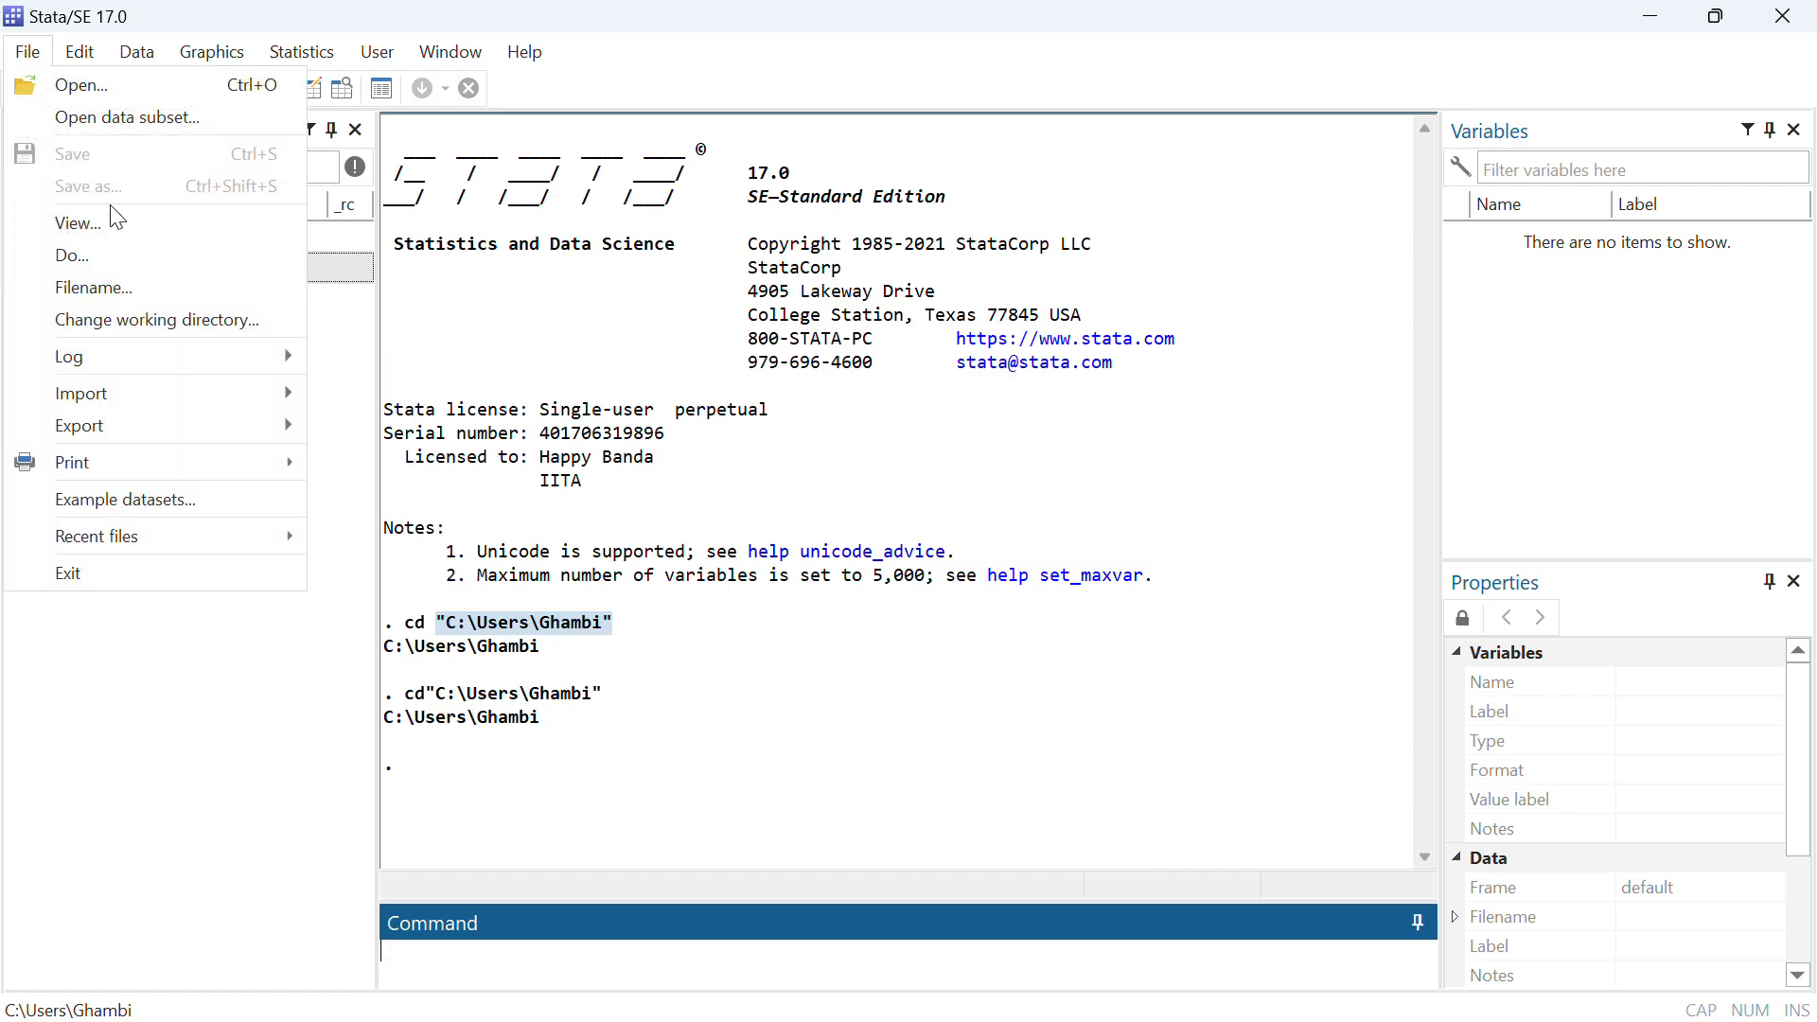
{"action": "mouse_move", "coordinate": [184, 356]}
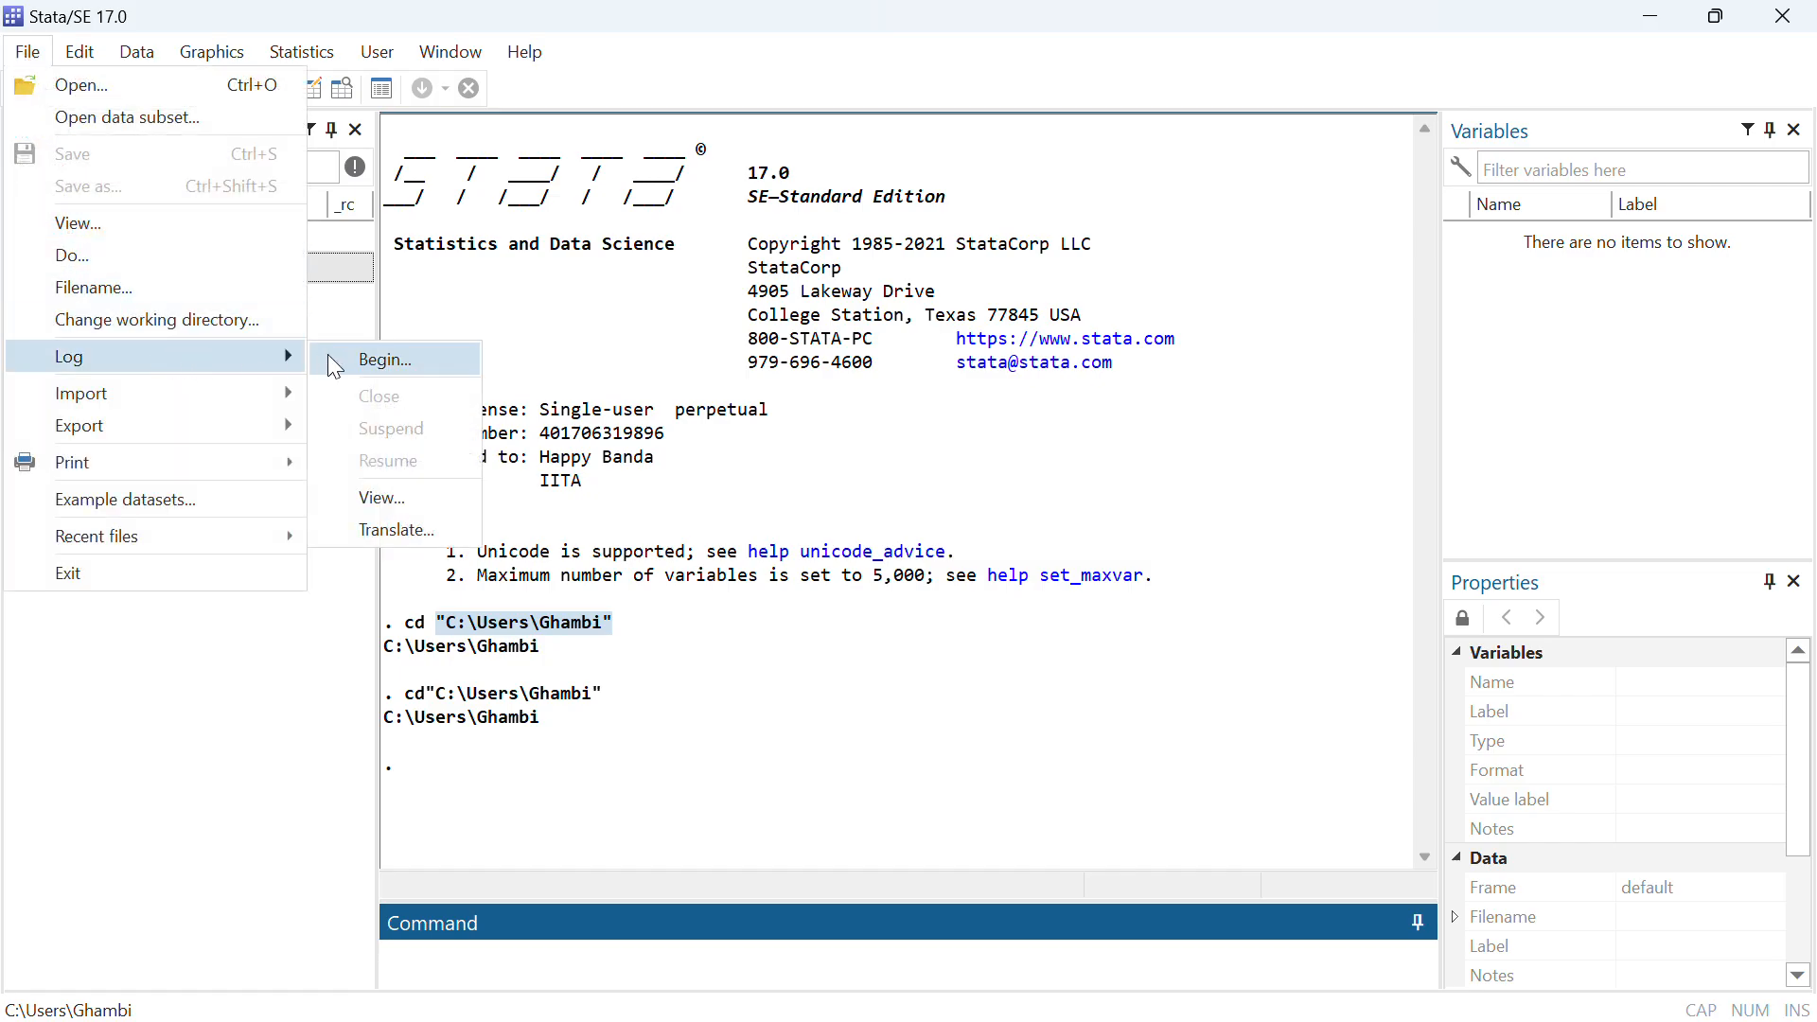
{"action": "left_click", "coordinate": [388, 360]}
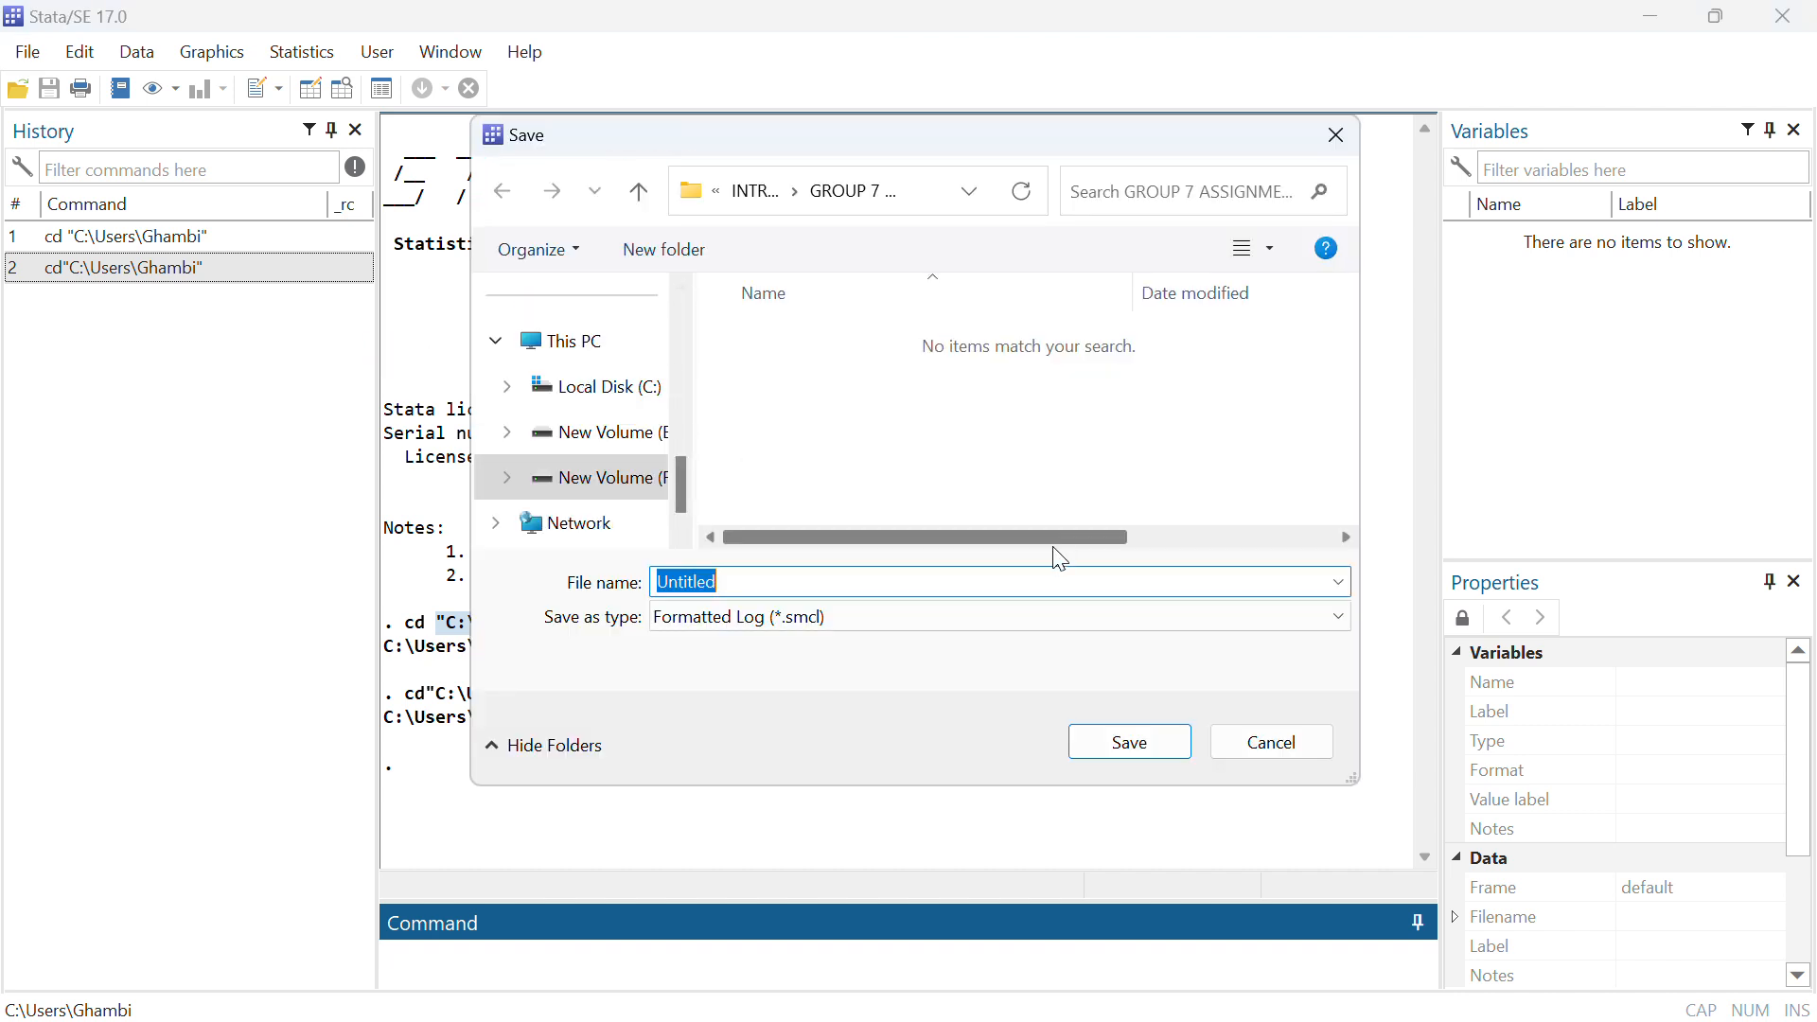
{"action": "left_click", "coordinate": [612, 402]}
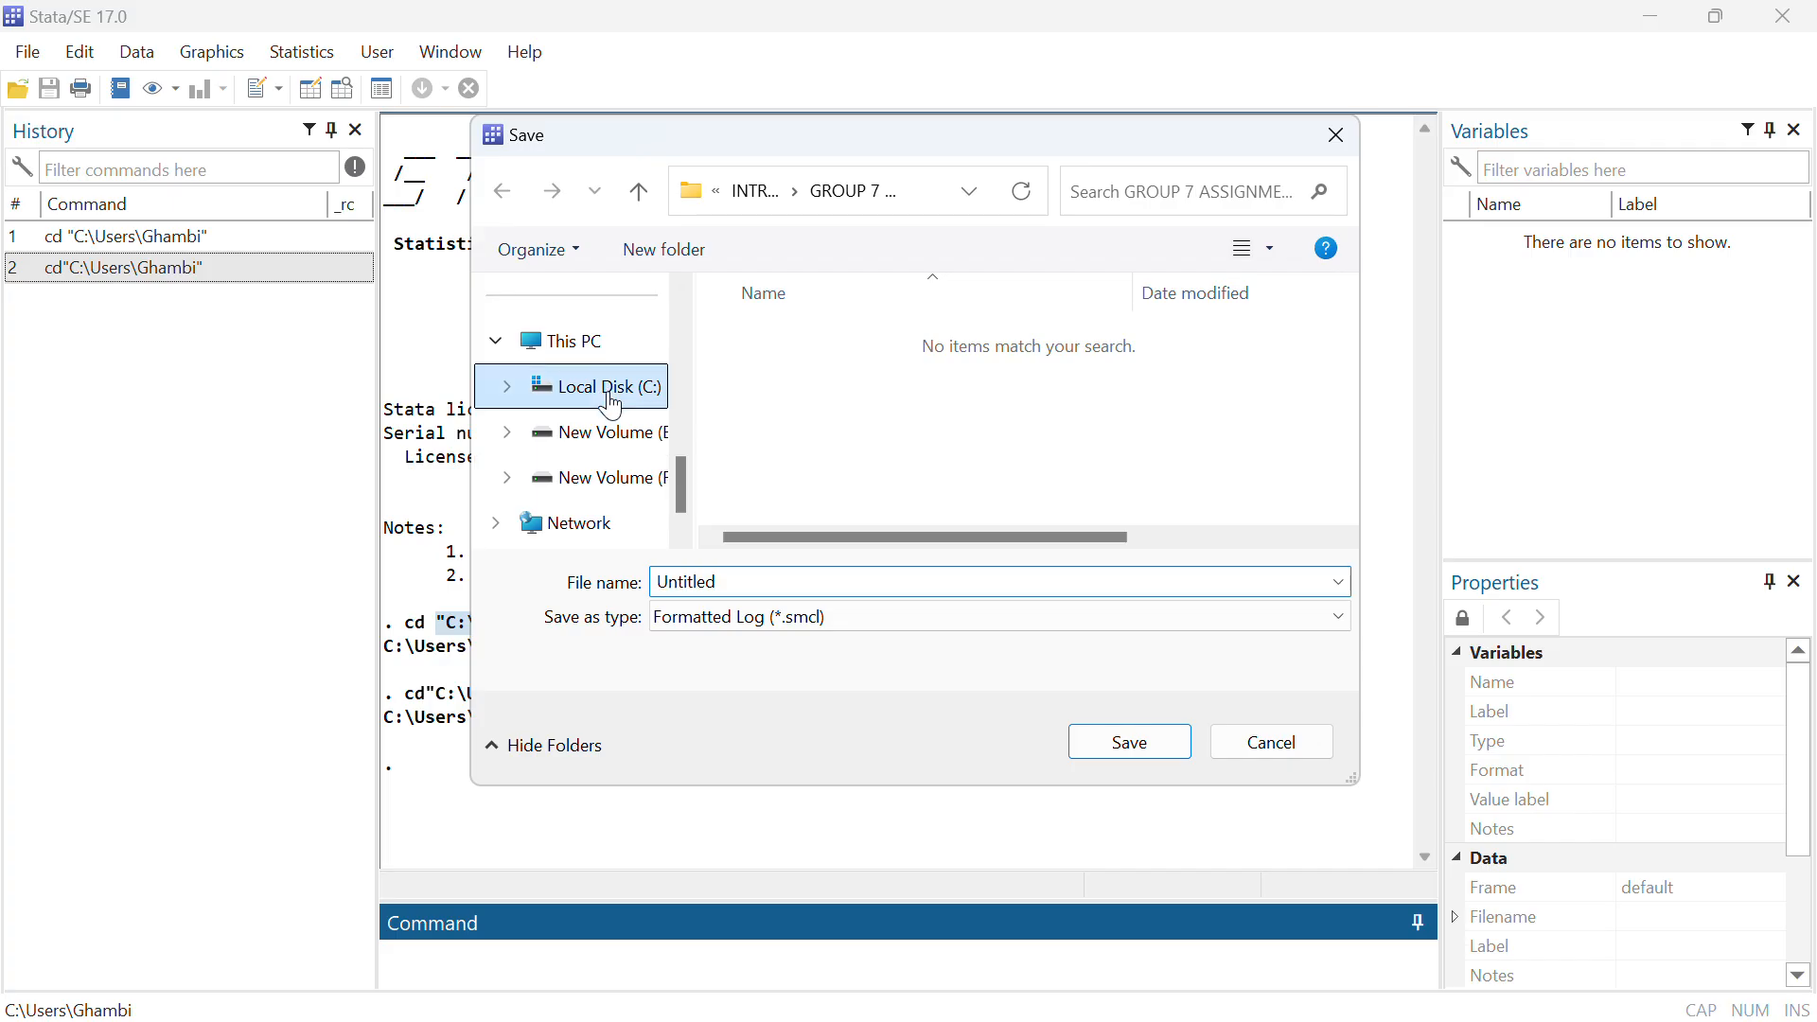
{"action": "left_click", "coordinate": [1143, 754]}
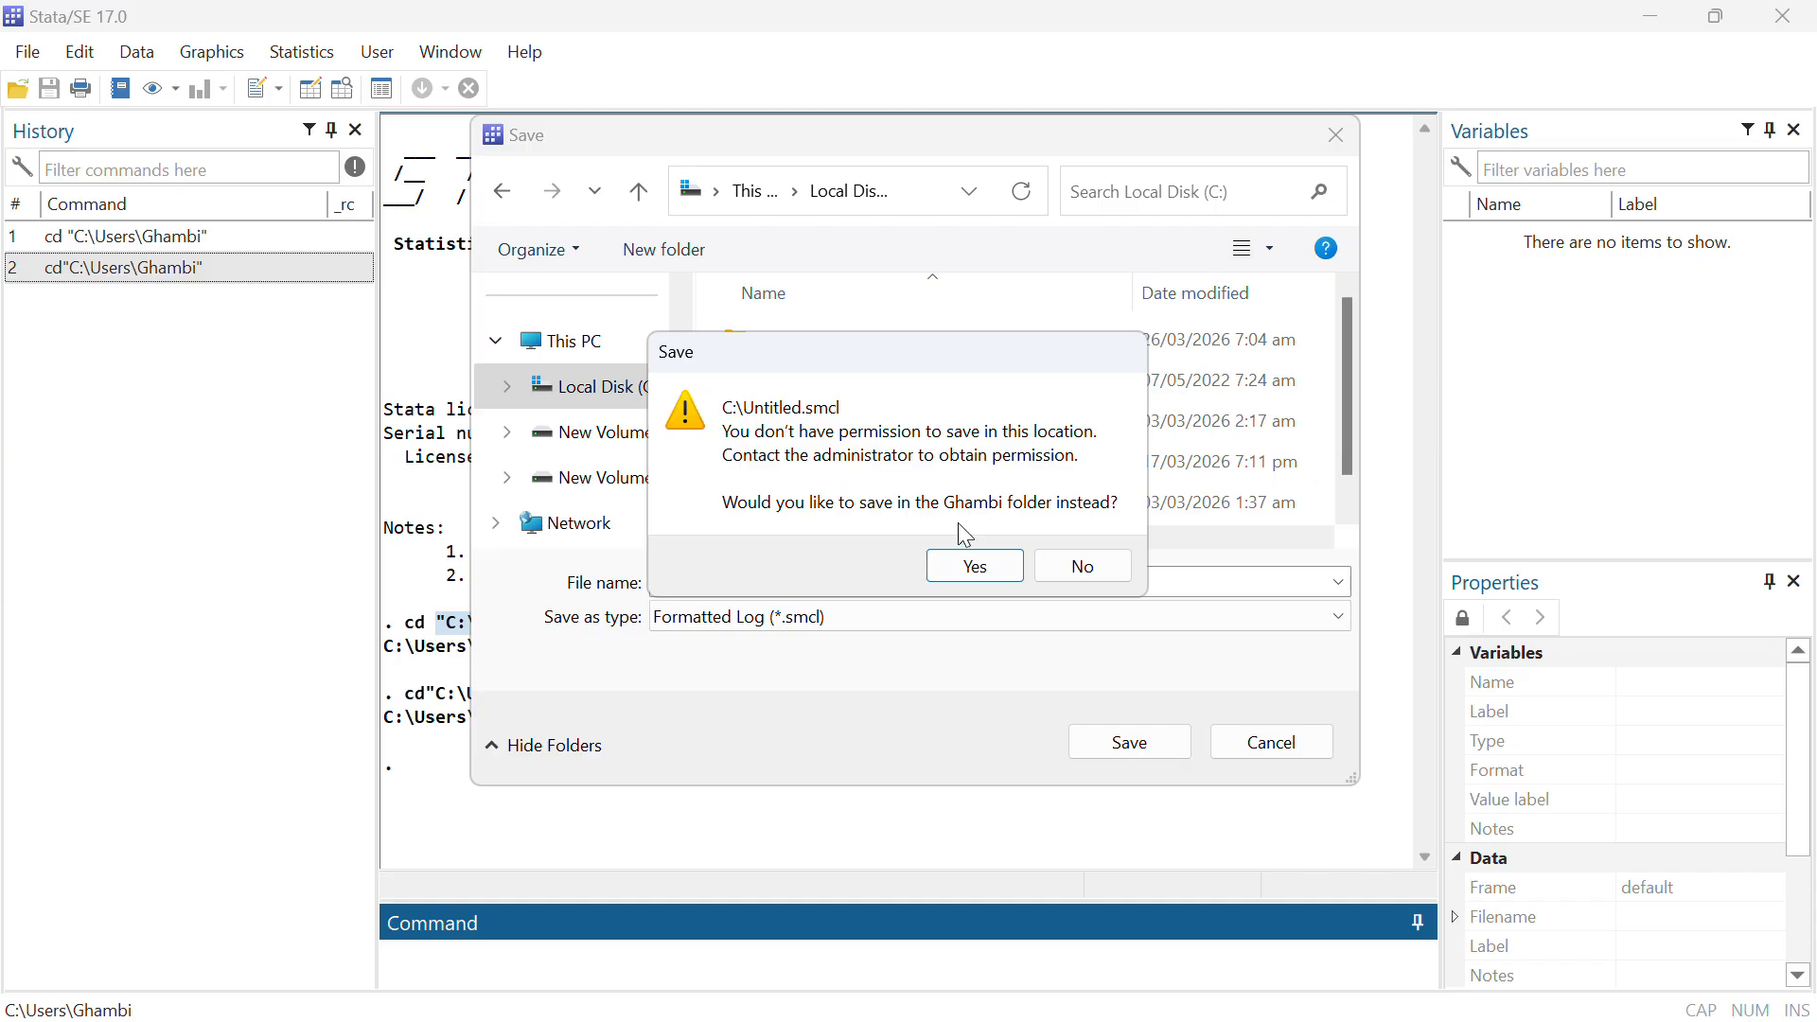
{"action": "left_click", "coordinate": [979, 565]}
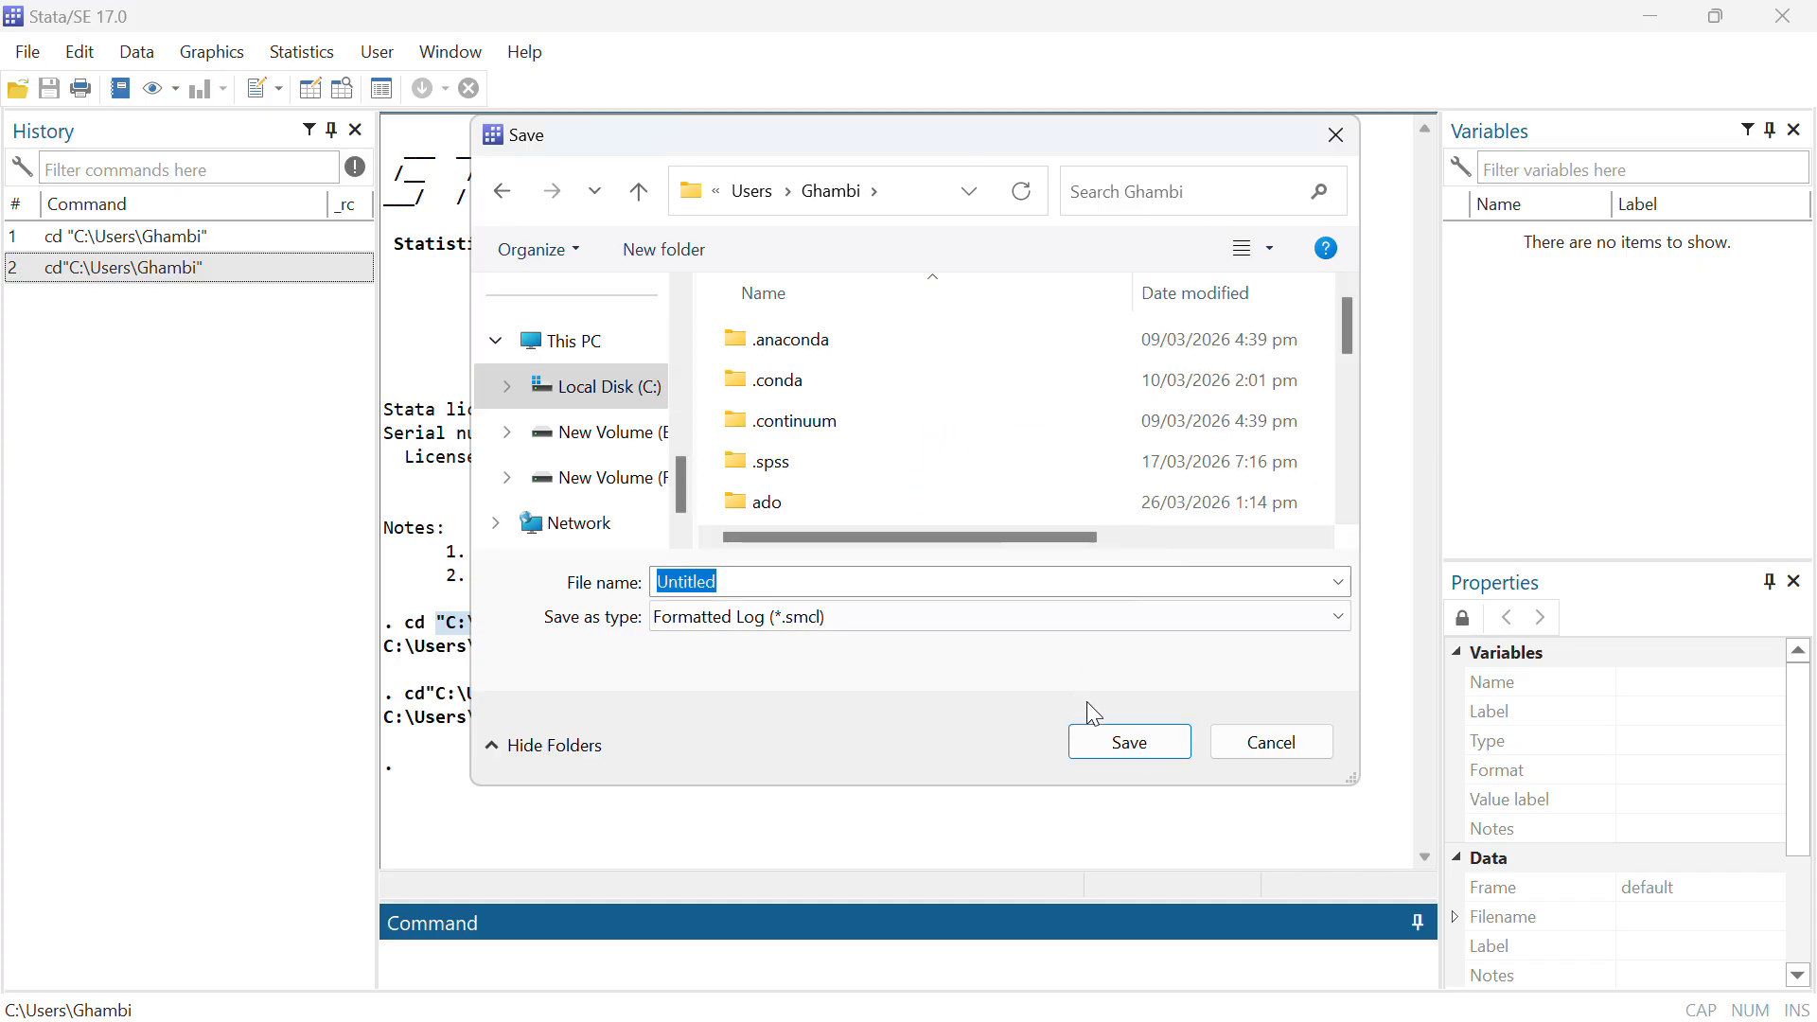
{"action": "left_click", "coordinate": [1117, 743]}
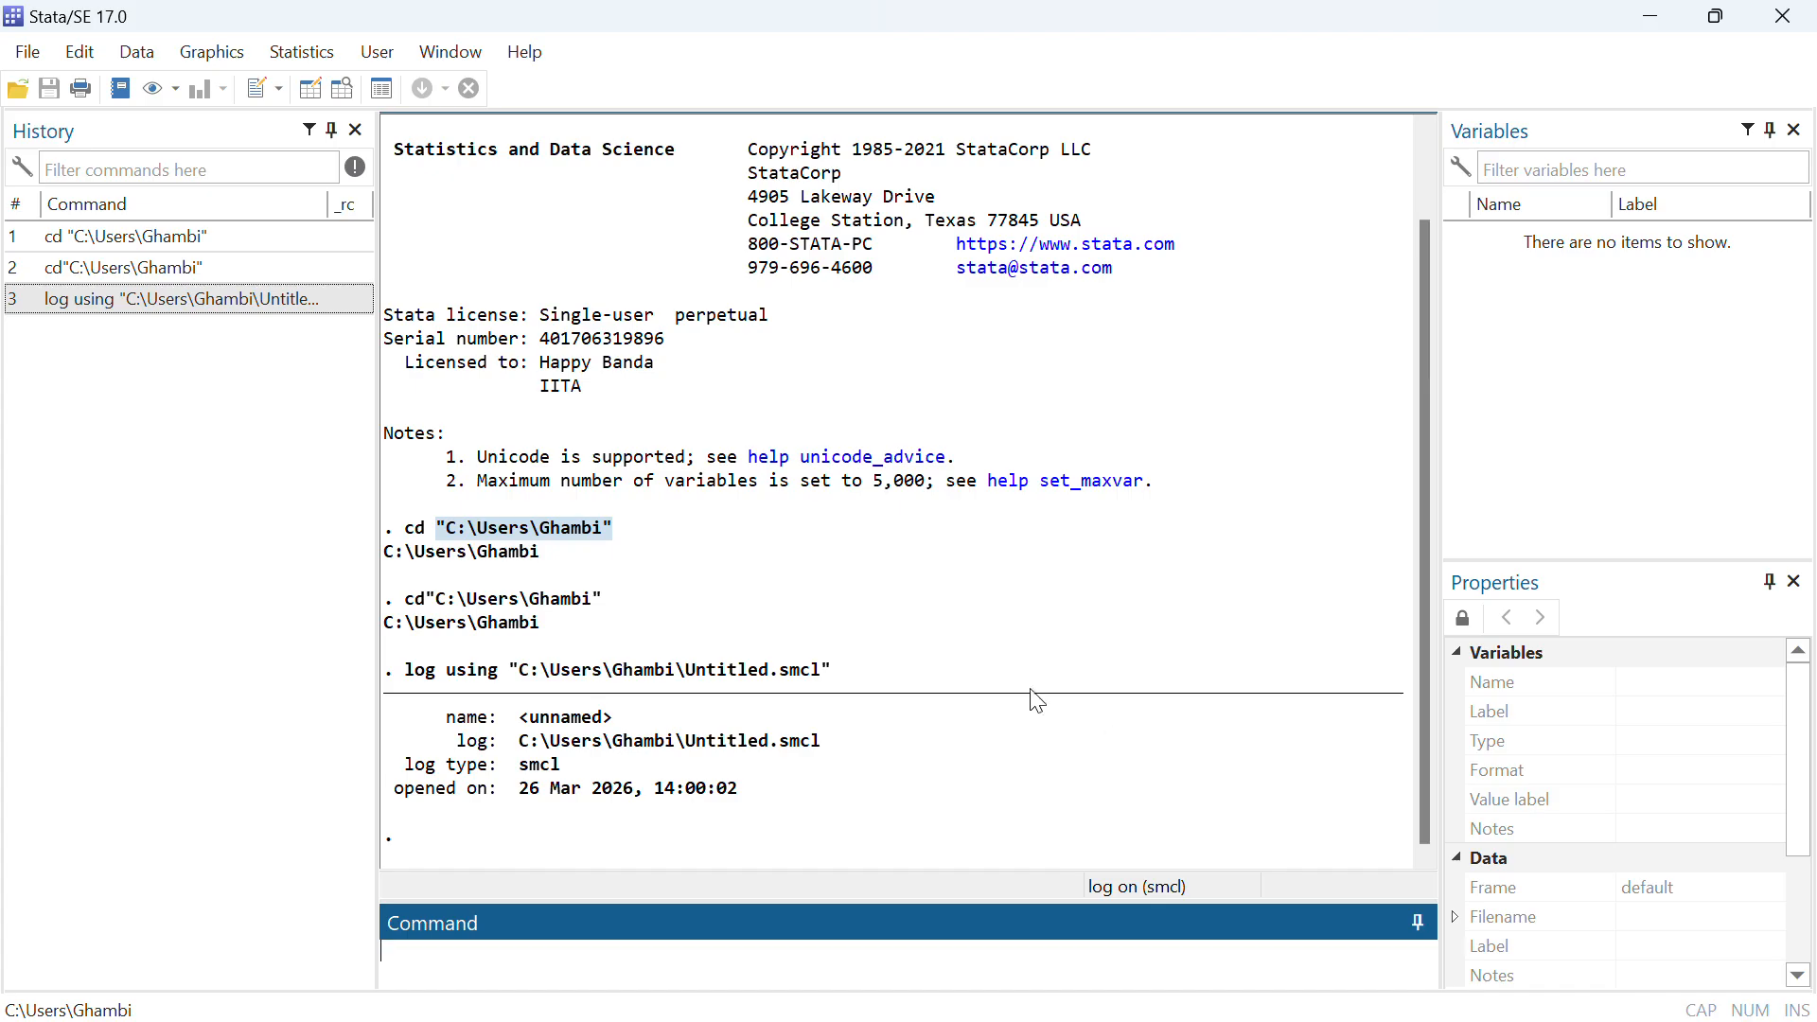
Open a new, empty do-file in the Do-file Editor
{"action": "left_click", "coordinate": [280, 85]}
{"action": "left_click", "coordinate": [273, 85]}
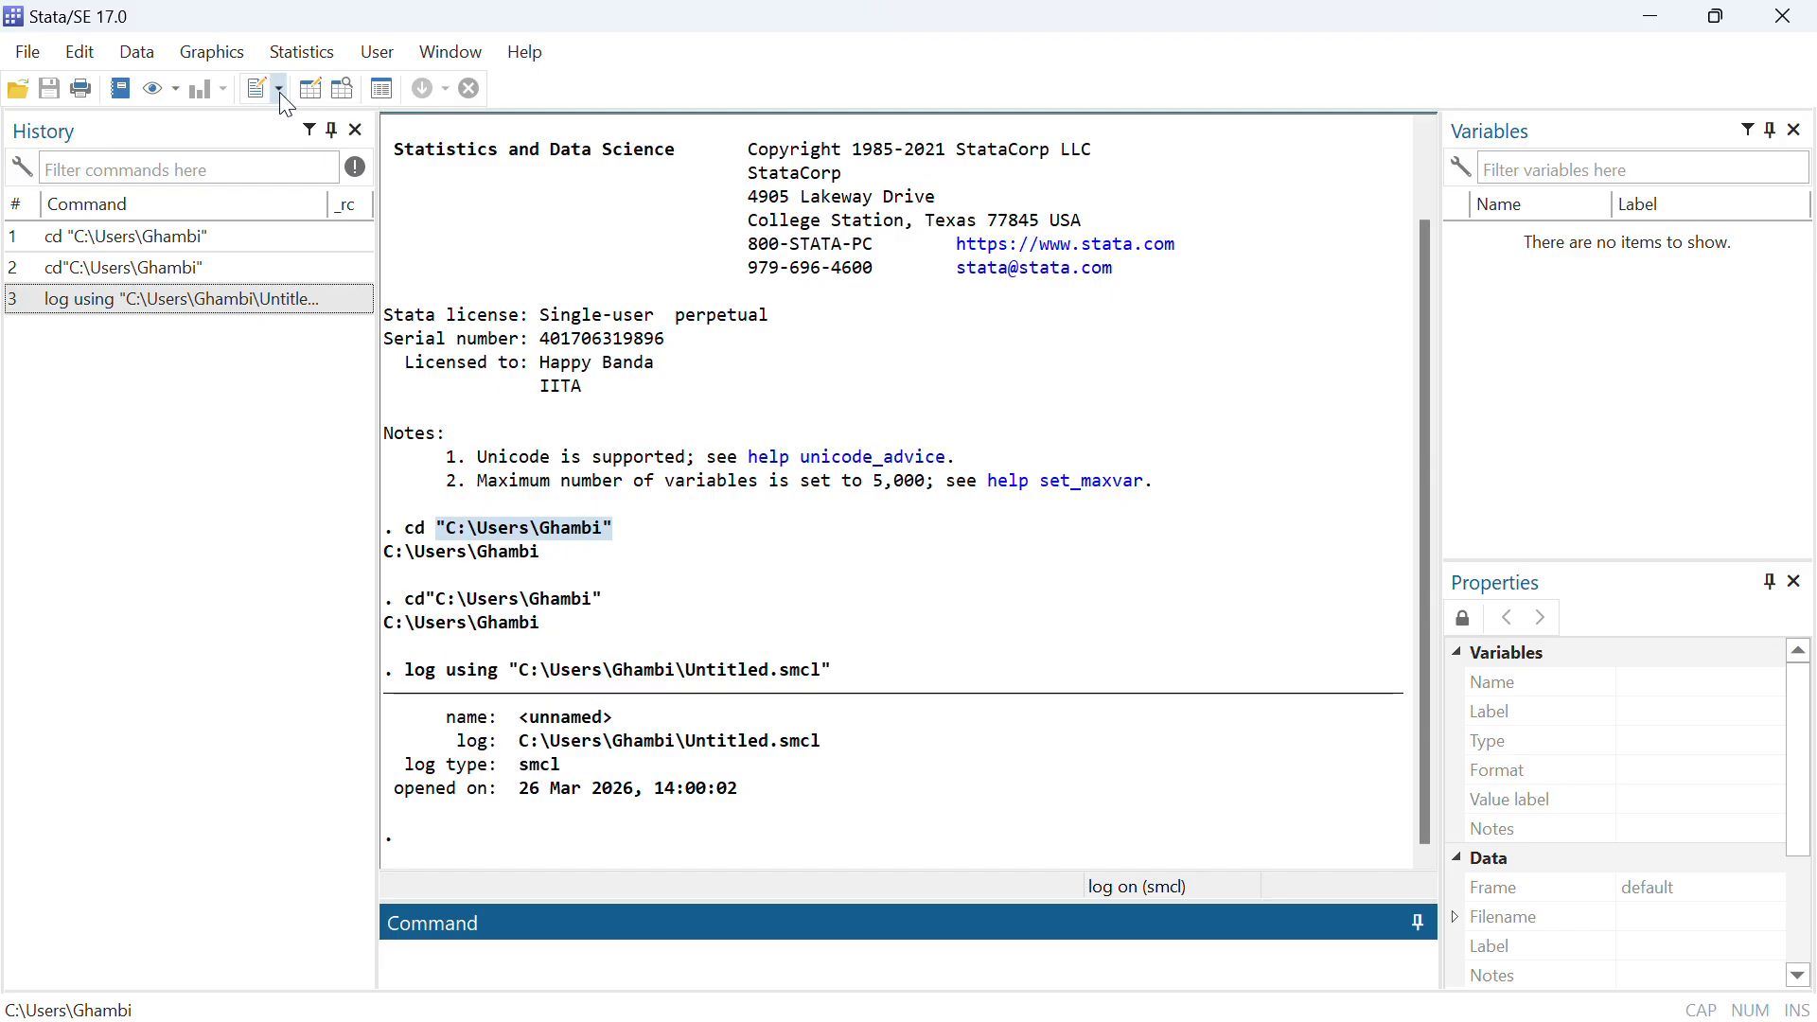
{"action": "left_click", "coordinate": [280, 91]}
{"action": "left_click", "coordinate": [278, 91]}
{"action": "left_click", "coordinate": [273, 90]}
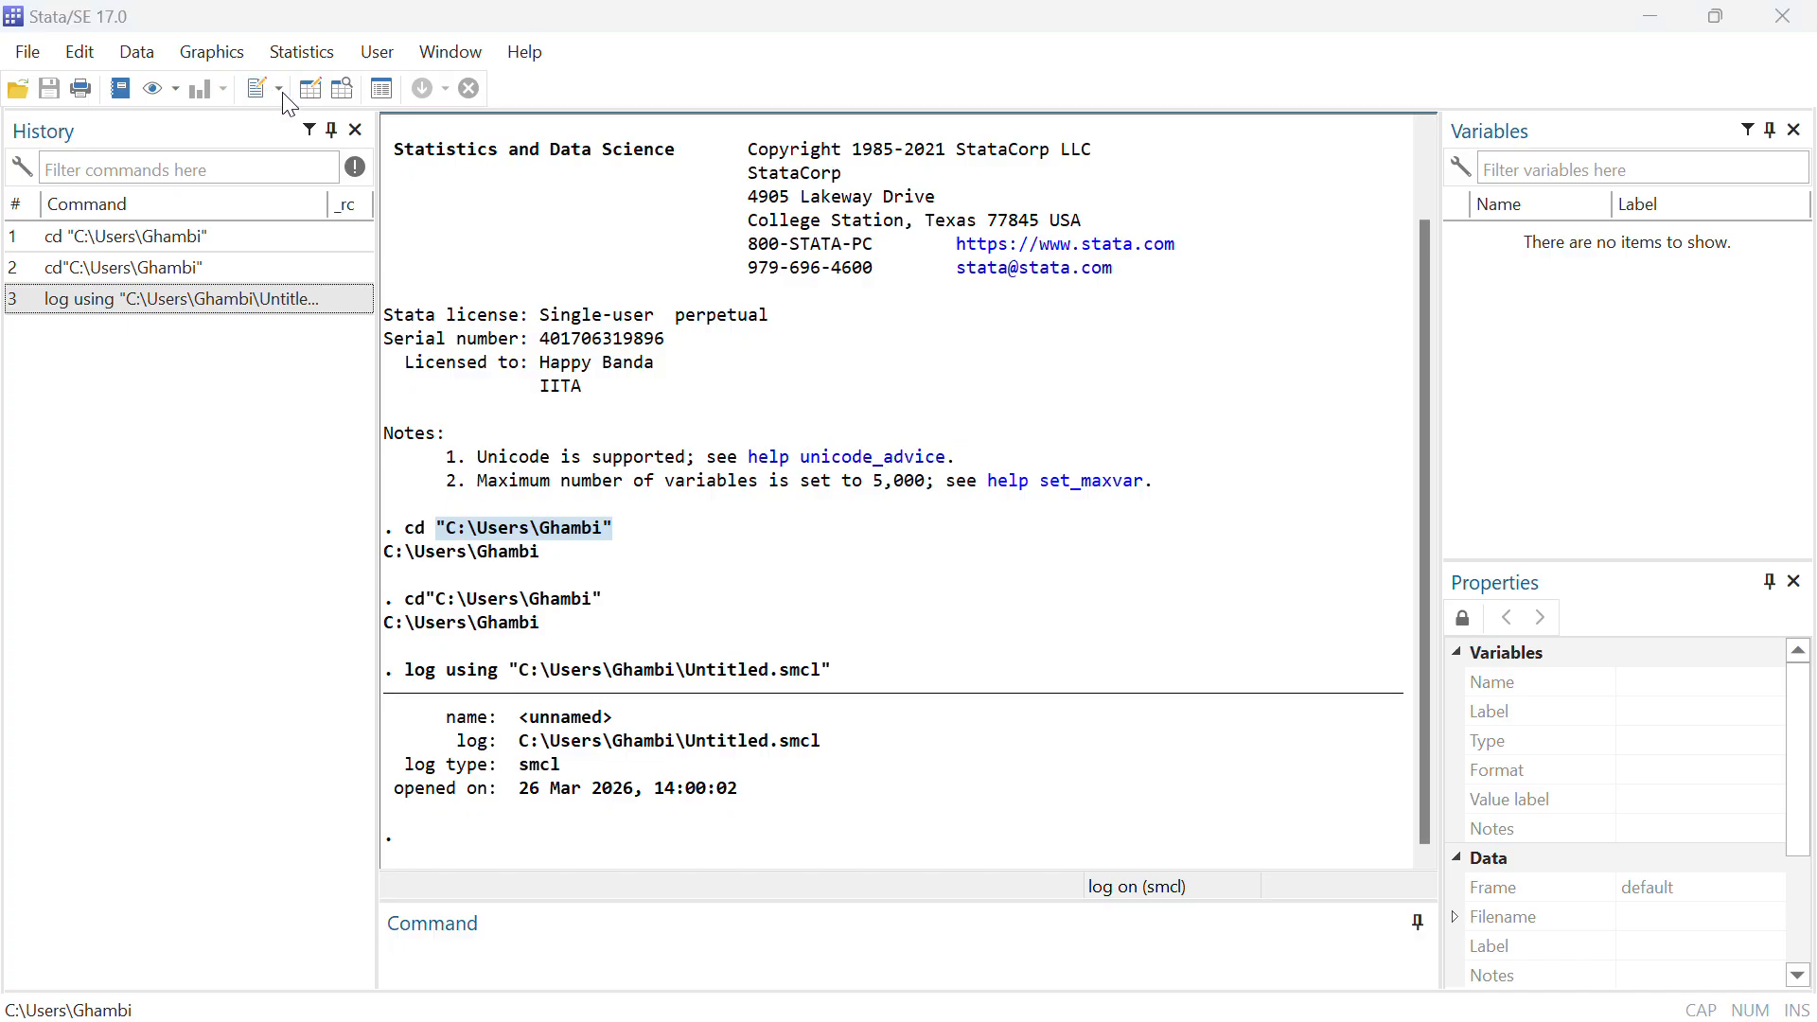
{"action": "left_click", "coordinate": [282, 93]}
{"action": "left_click", "coordinate": [337, 127]}
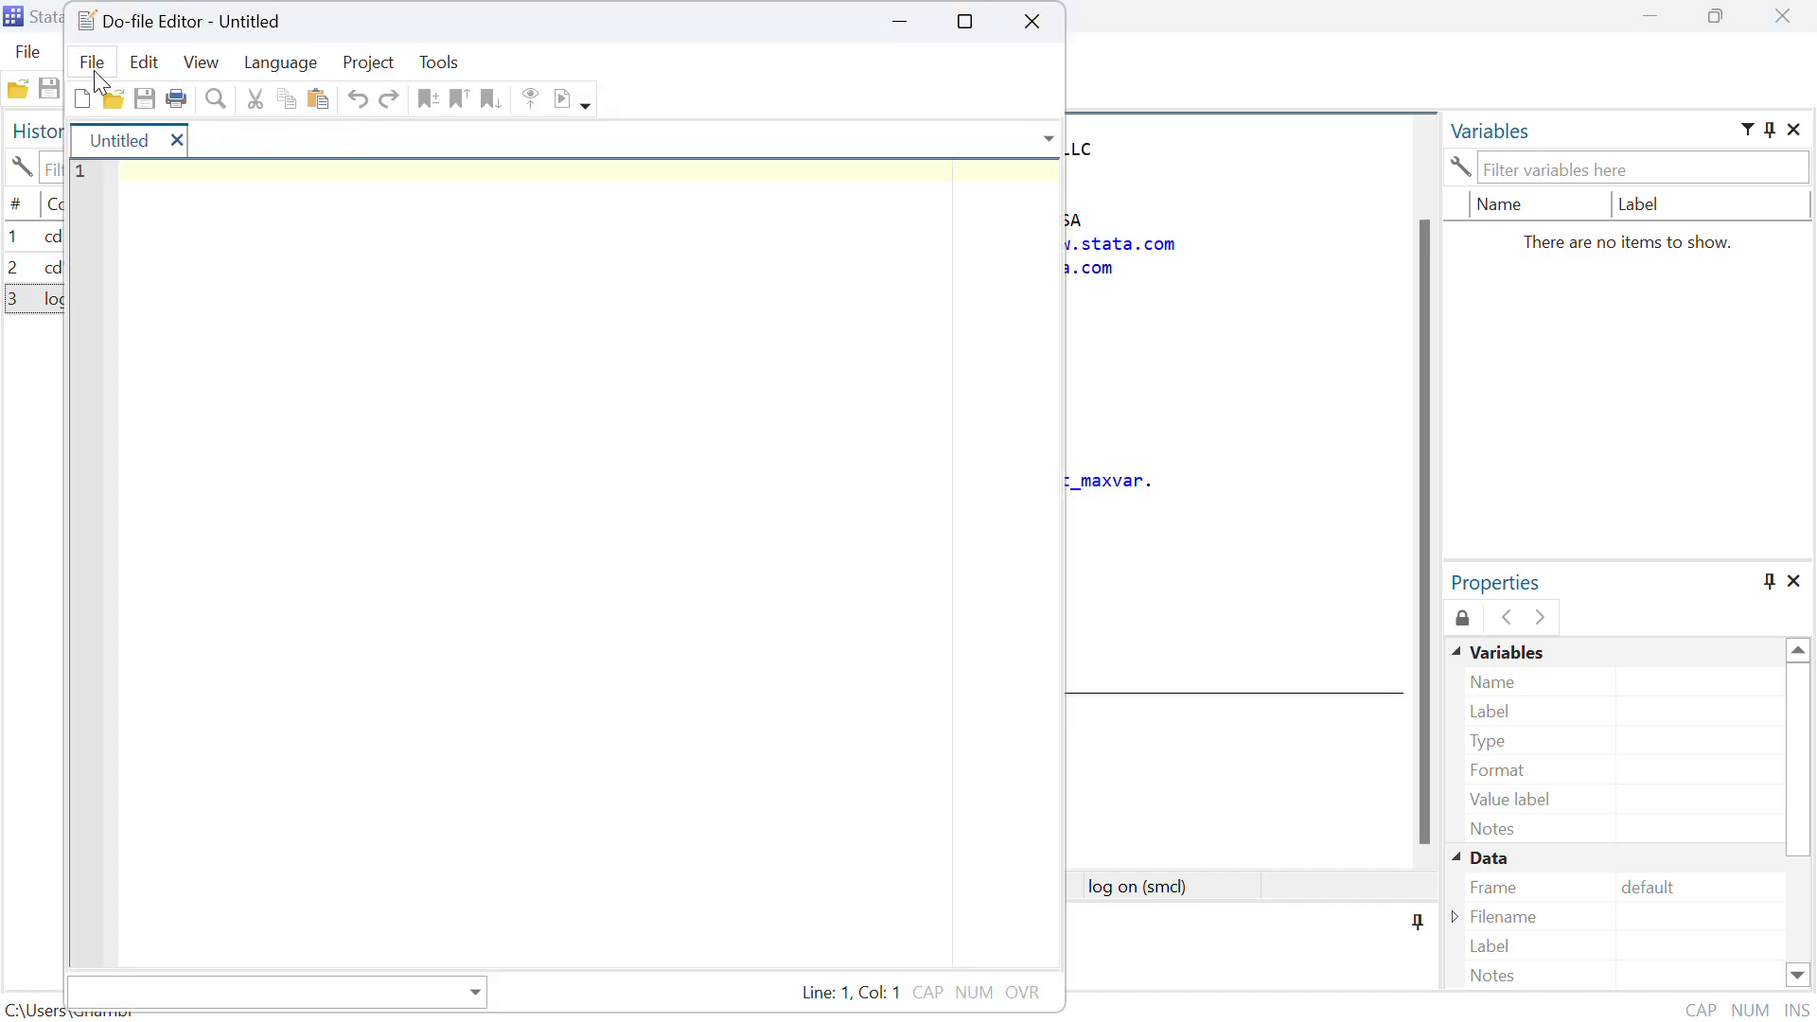
Save the empty do-file as Untitled.do and close the Do-file Editor
{"action": "left_click", "coordinate": [94, 70]}
{"action": "left_click", "coordinate": [162, 265]}
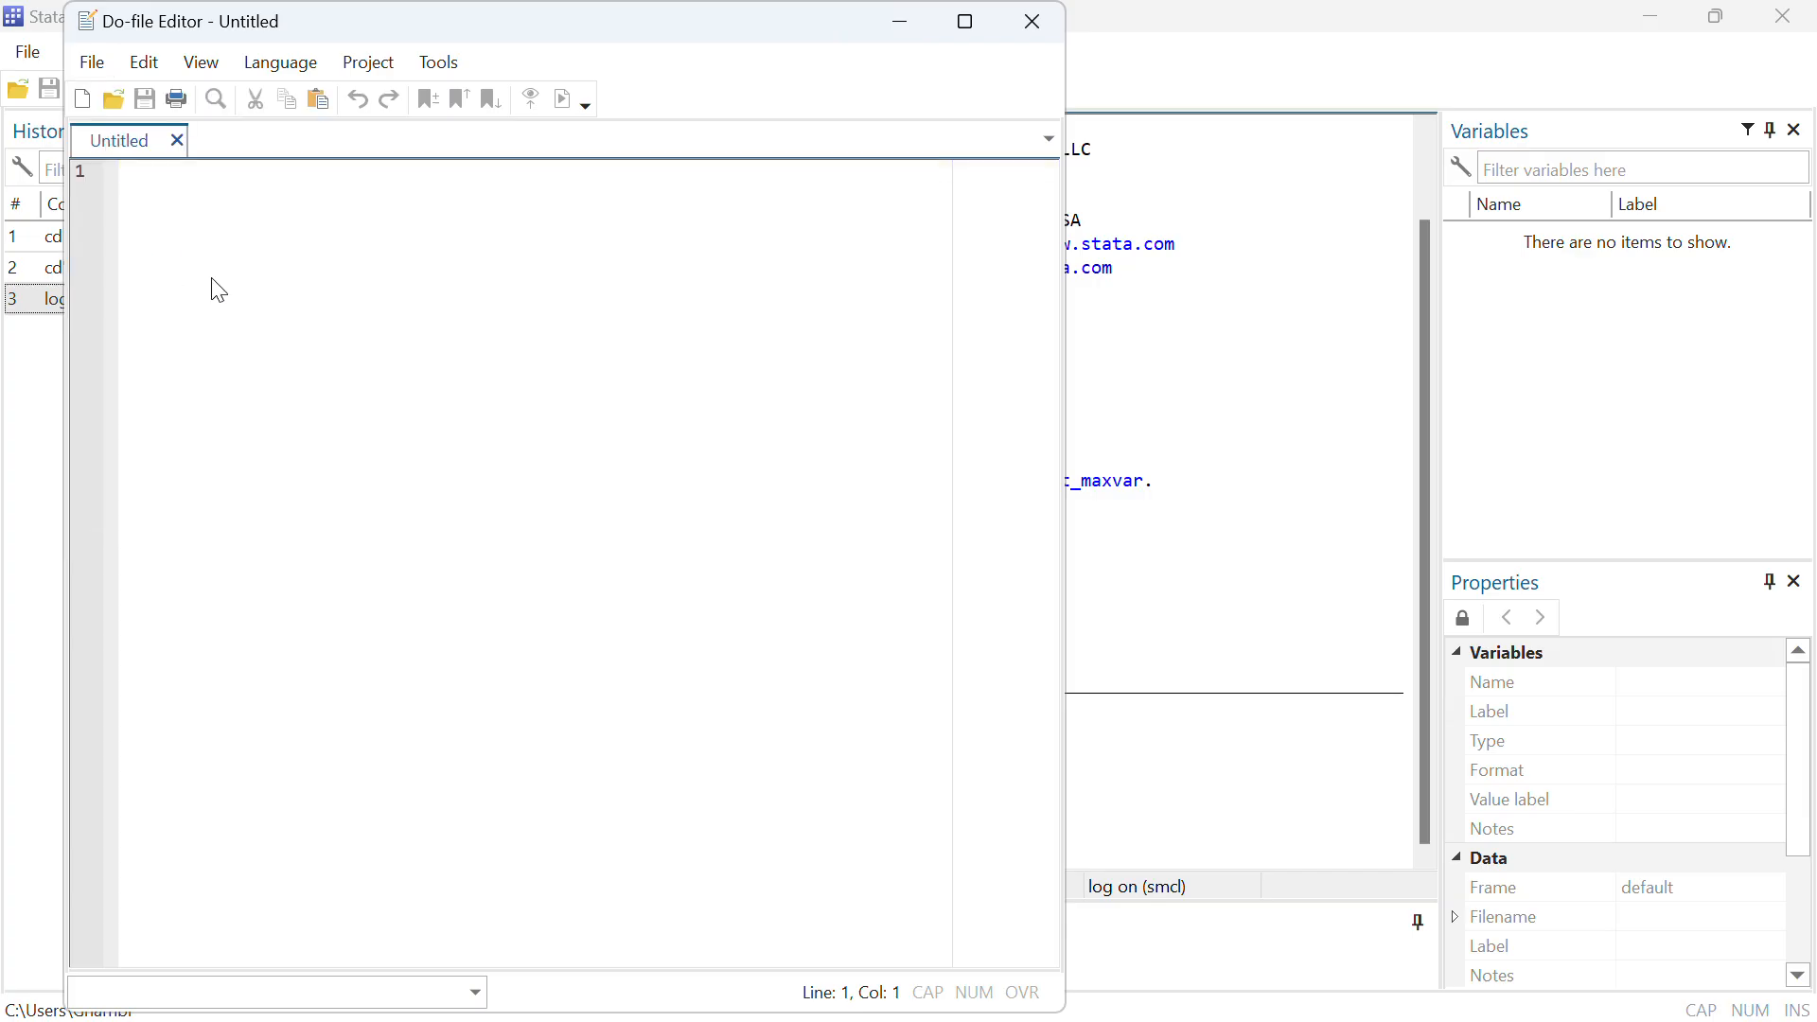
{"action": "scroll", "coordinate": [325, 310], "scroll_direction": "up", "scroll_amount": 2}
{"action": "left_click", "coordinate": [788, 744]}
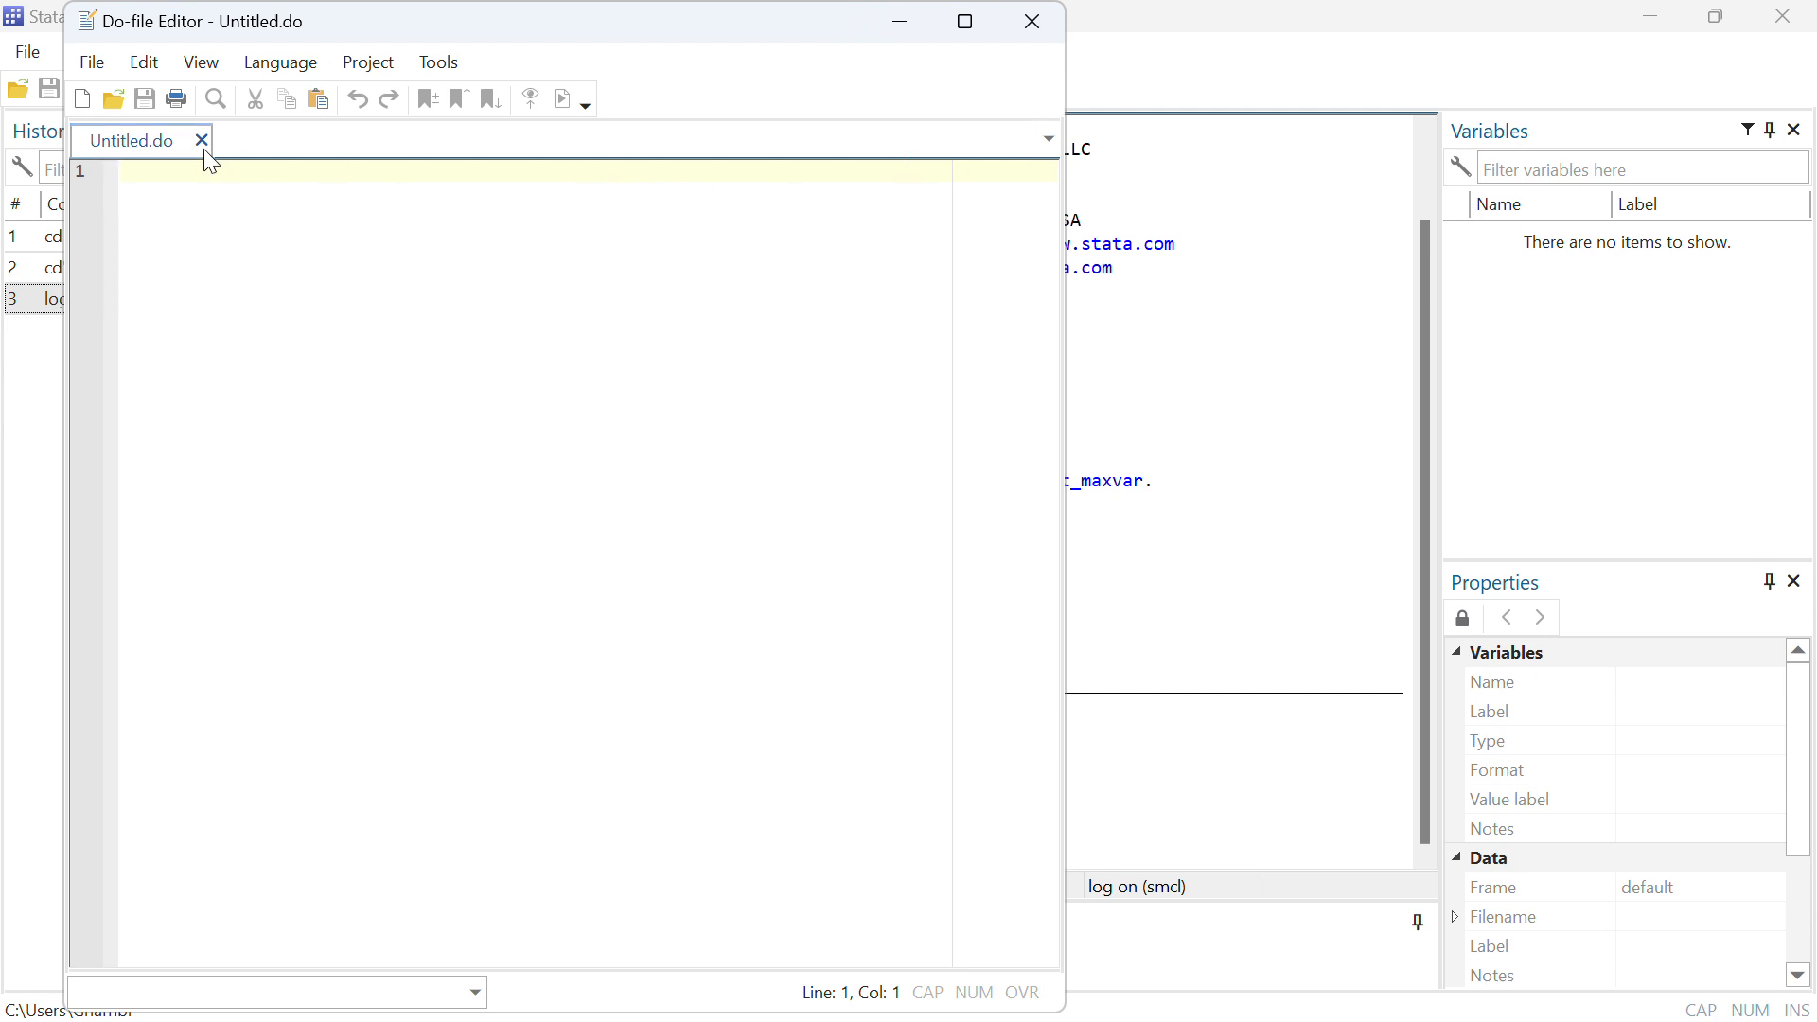
{"action": "left_click_drag", "start_coordinate": [431, 30], "coordinate": [487, 312]}
{"action": "left_click", "coordinate": [1069, 306]}
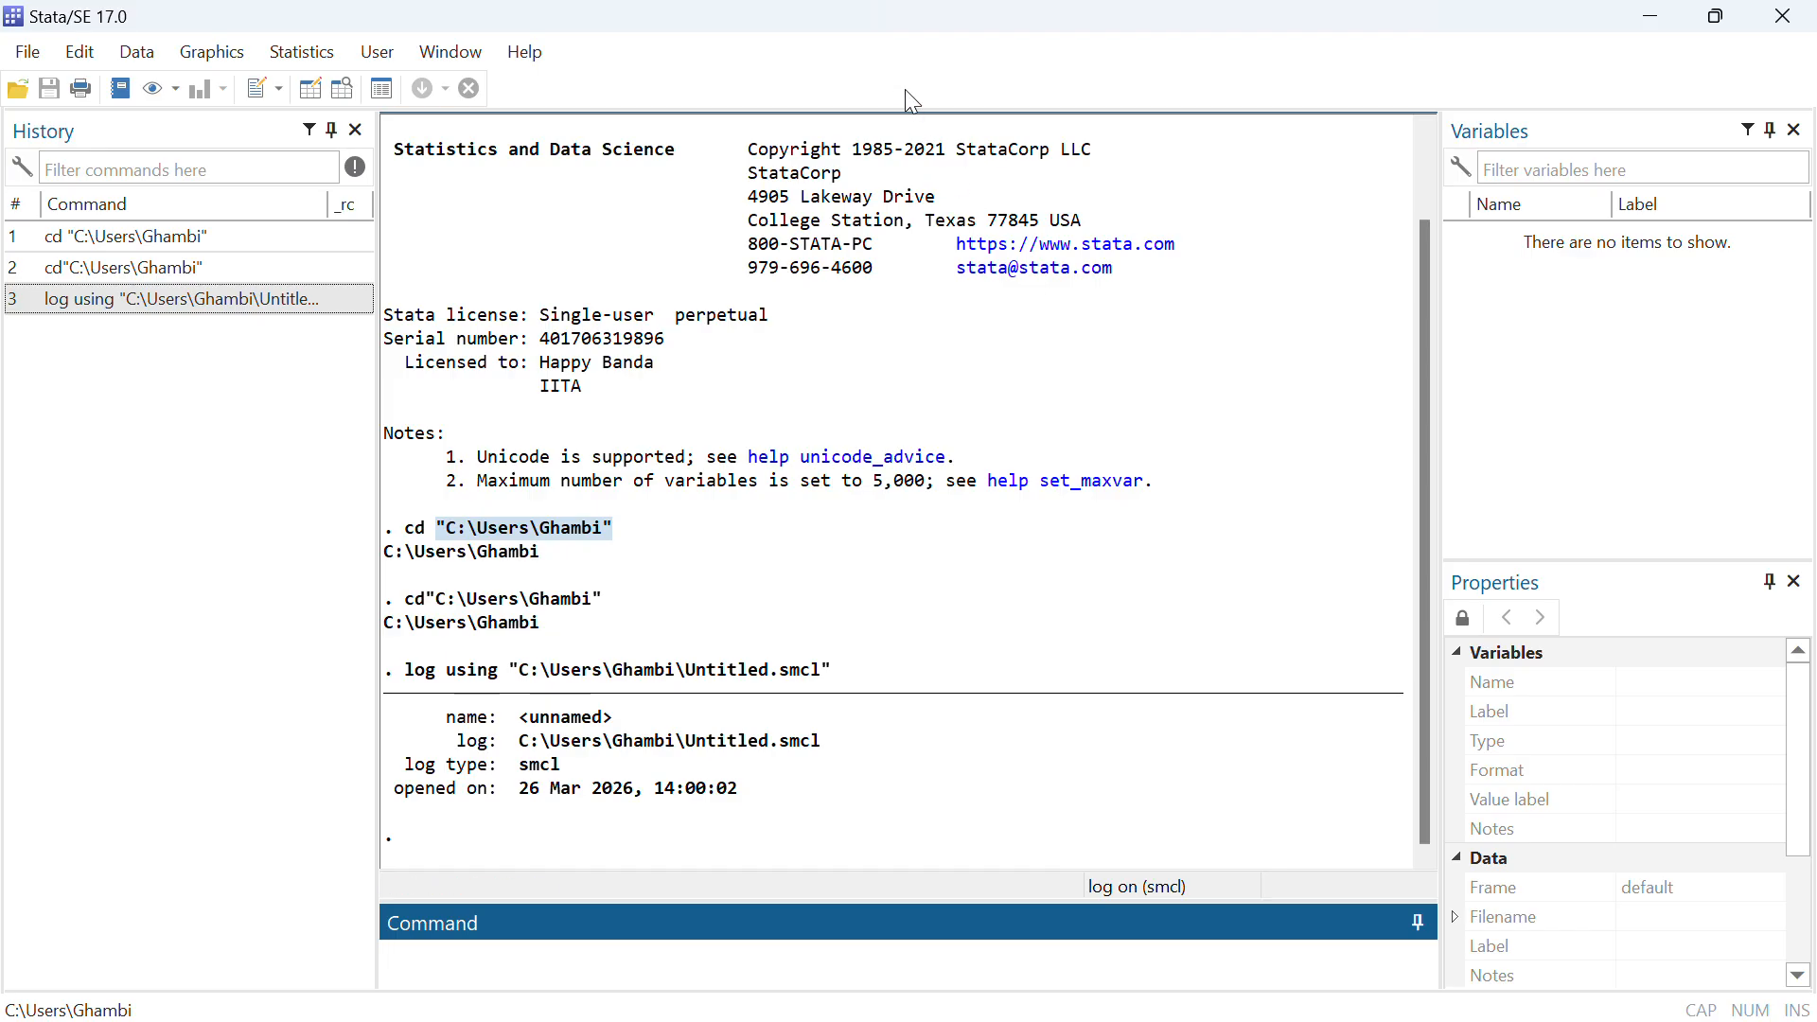
Start an Excel spreadsheet import and browse the folders for the source workbook
{"action": "left_click", "coordinate": [35, 57]}
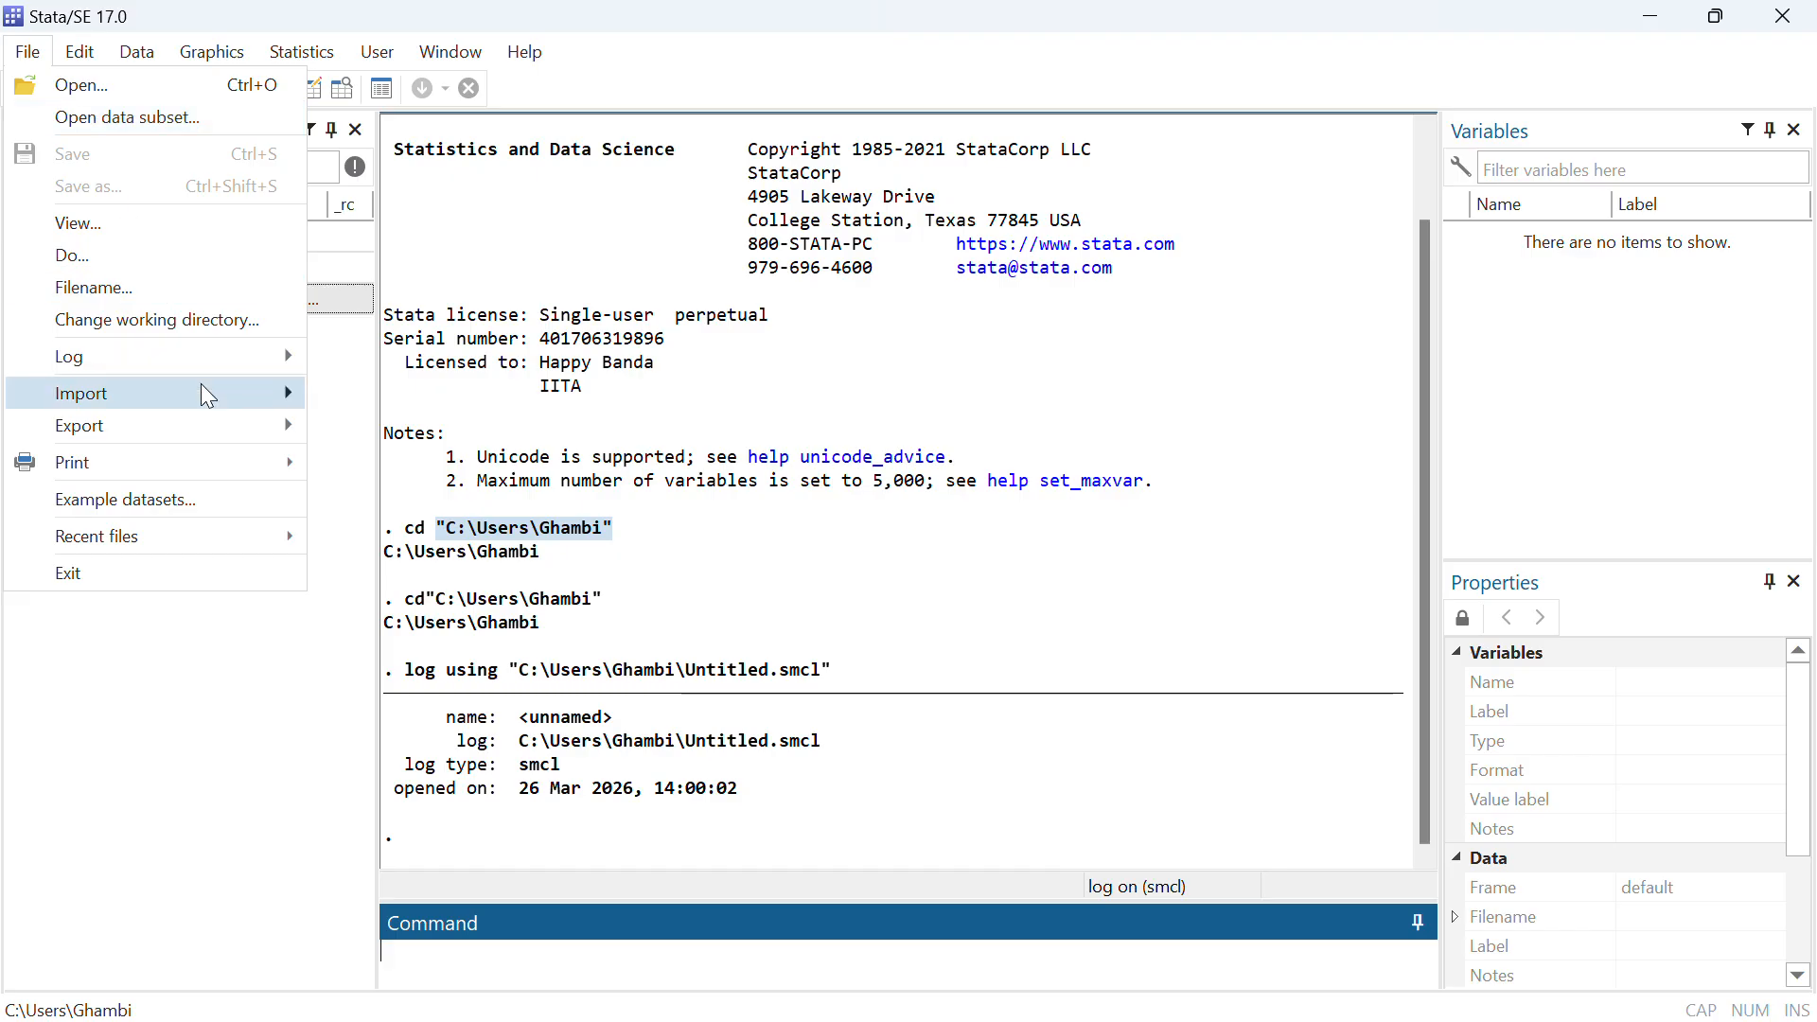
{"action": "mouse_move", "coordinate": [213, 389]}
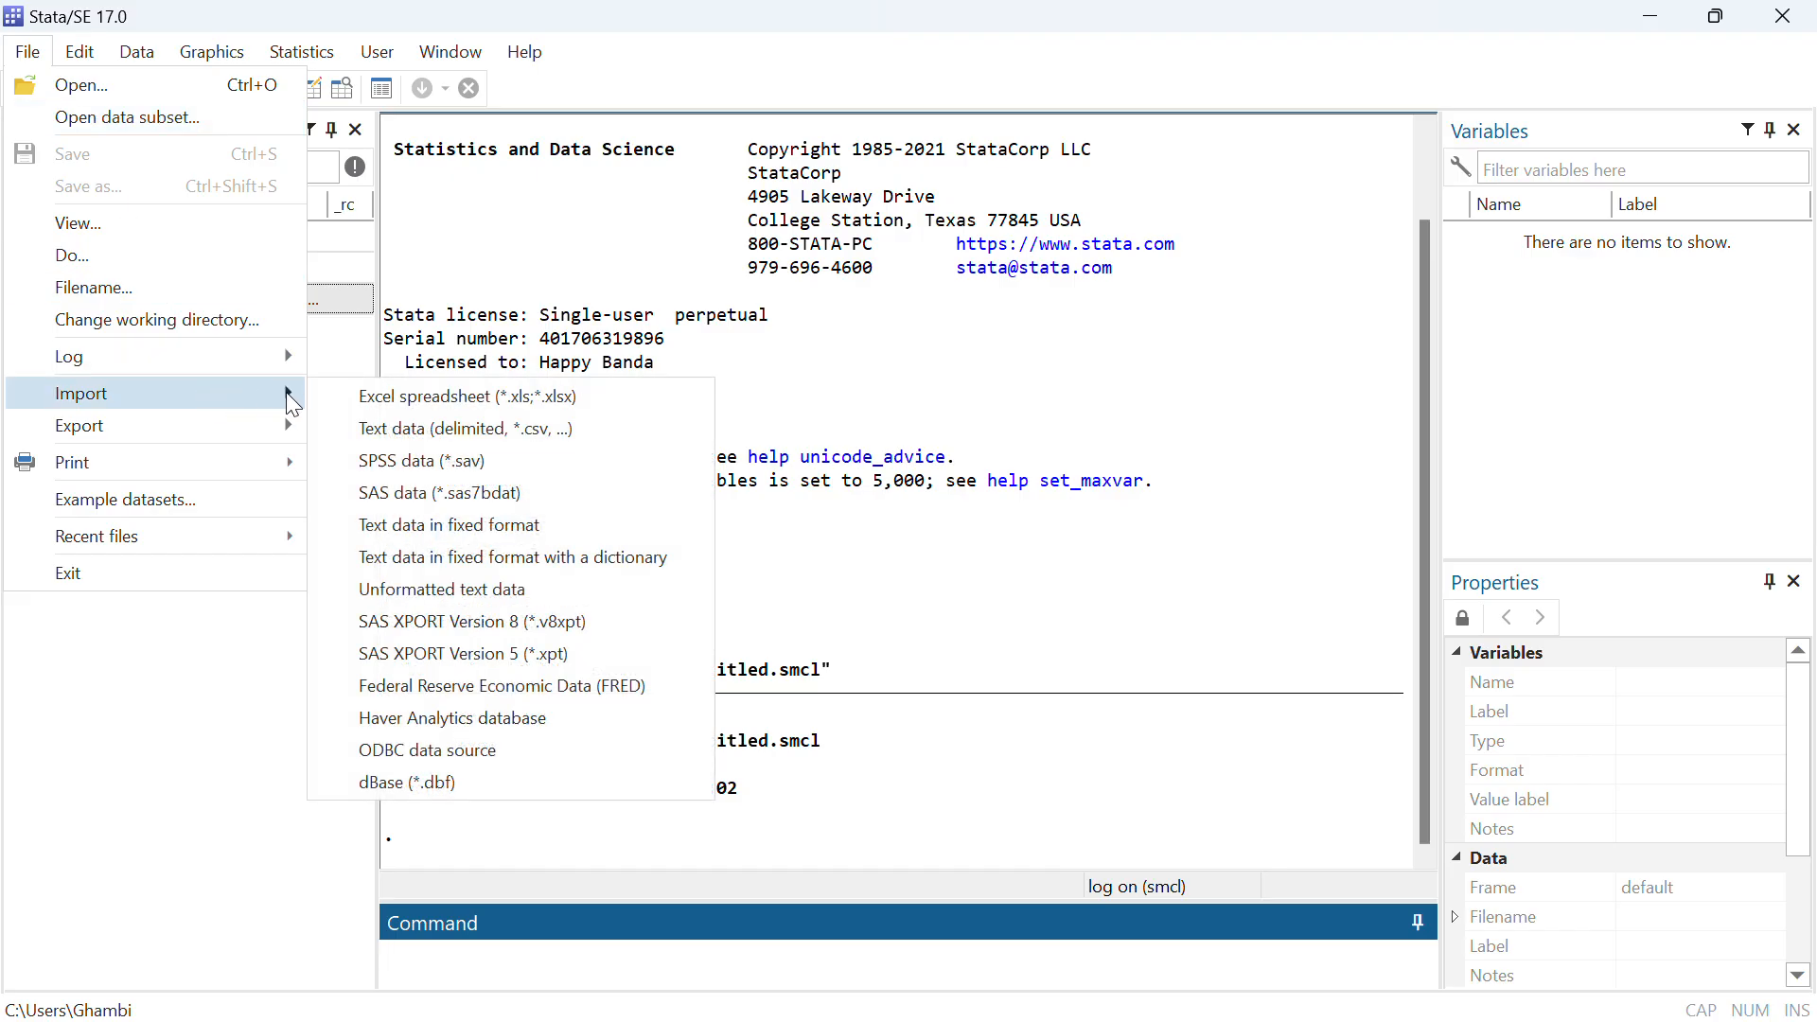
{"action": "left_click", "coordinate": [382, 395]}
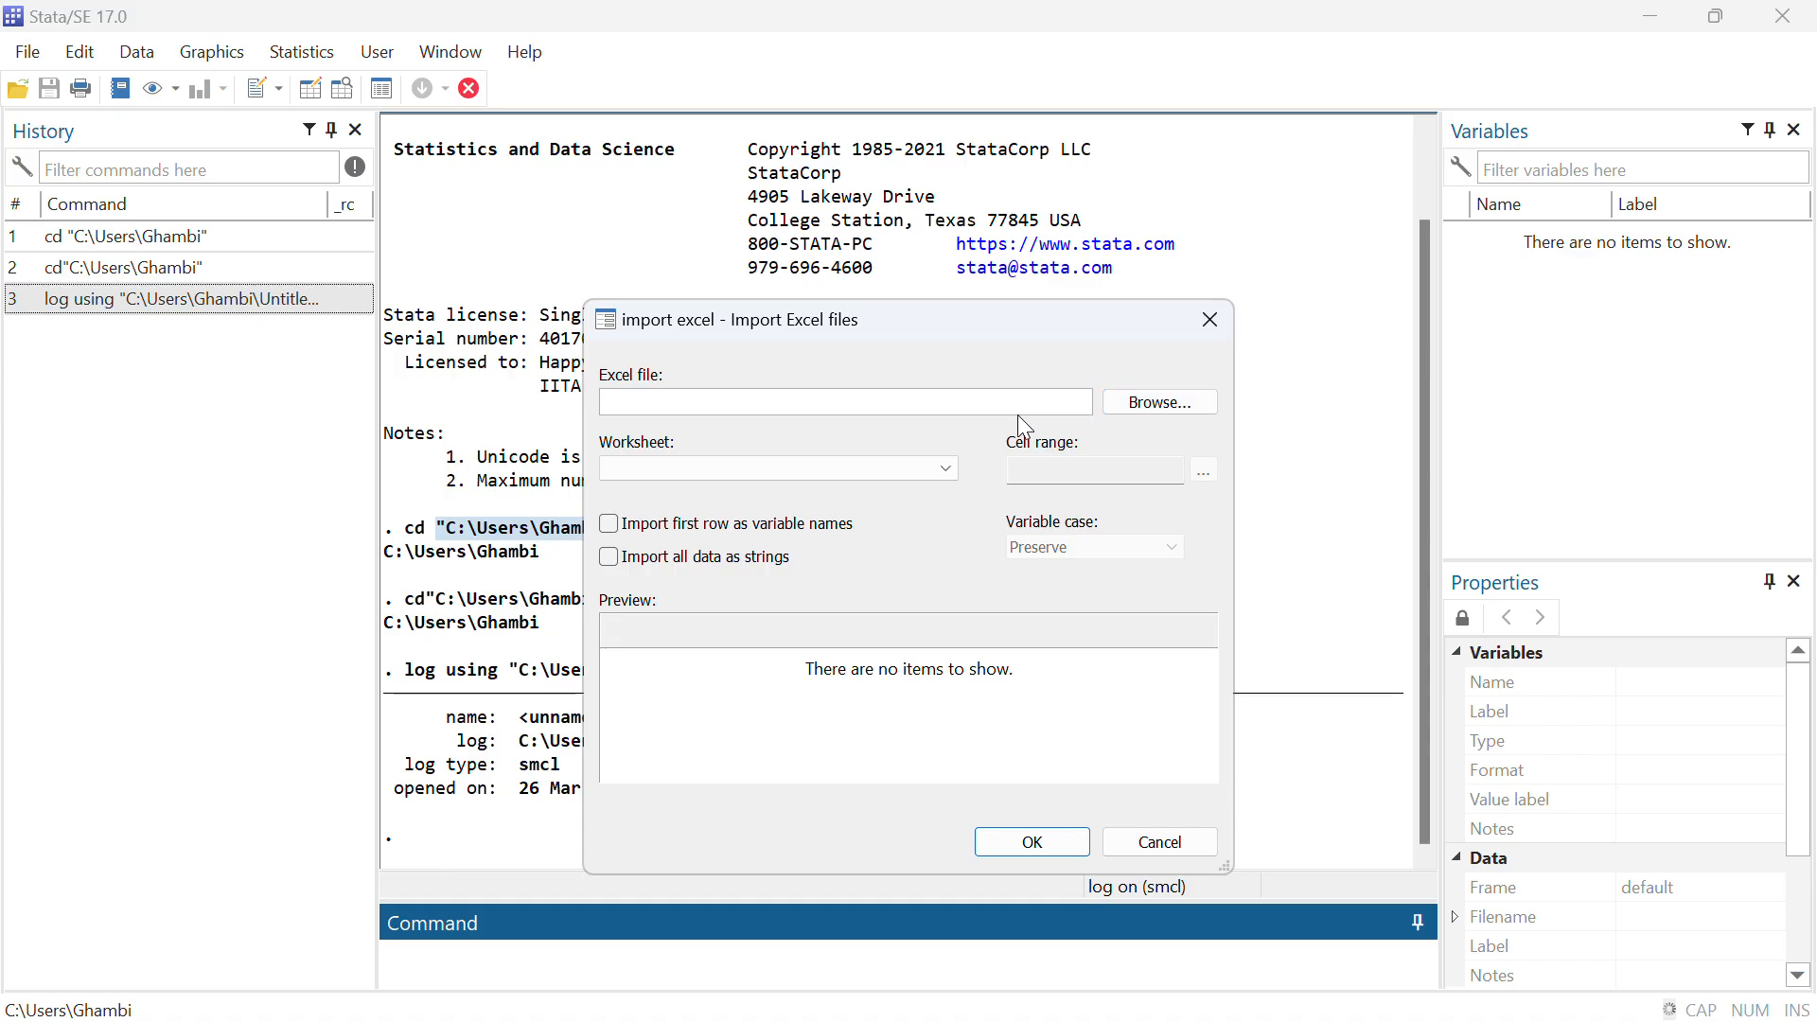
{"action": "left_click", "coordinate": [1133, 403]}
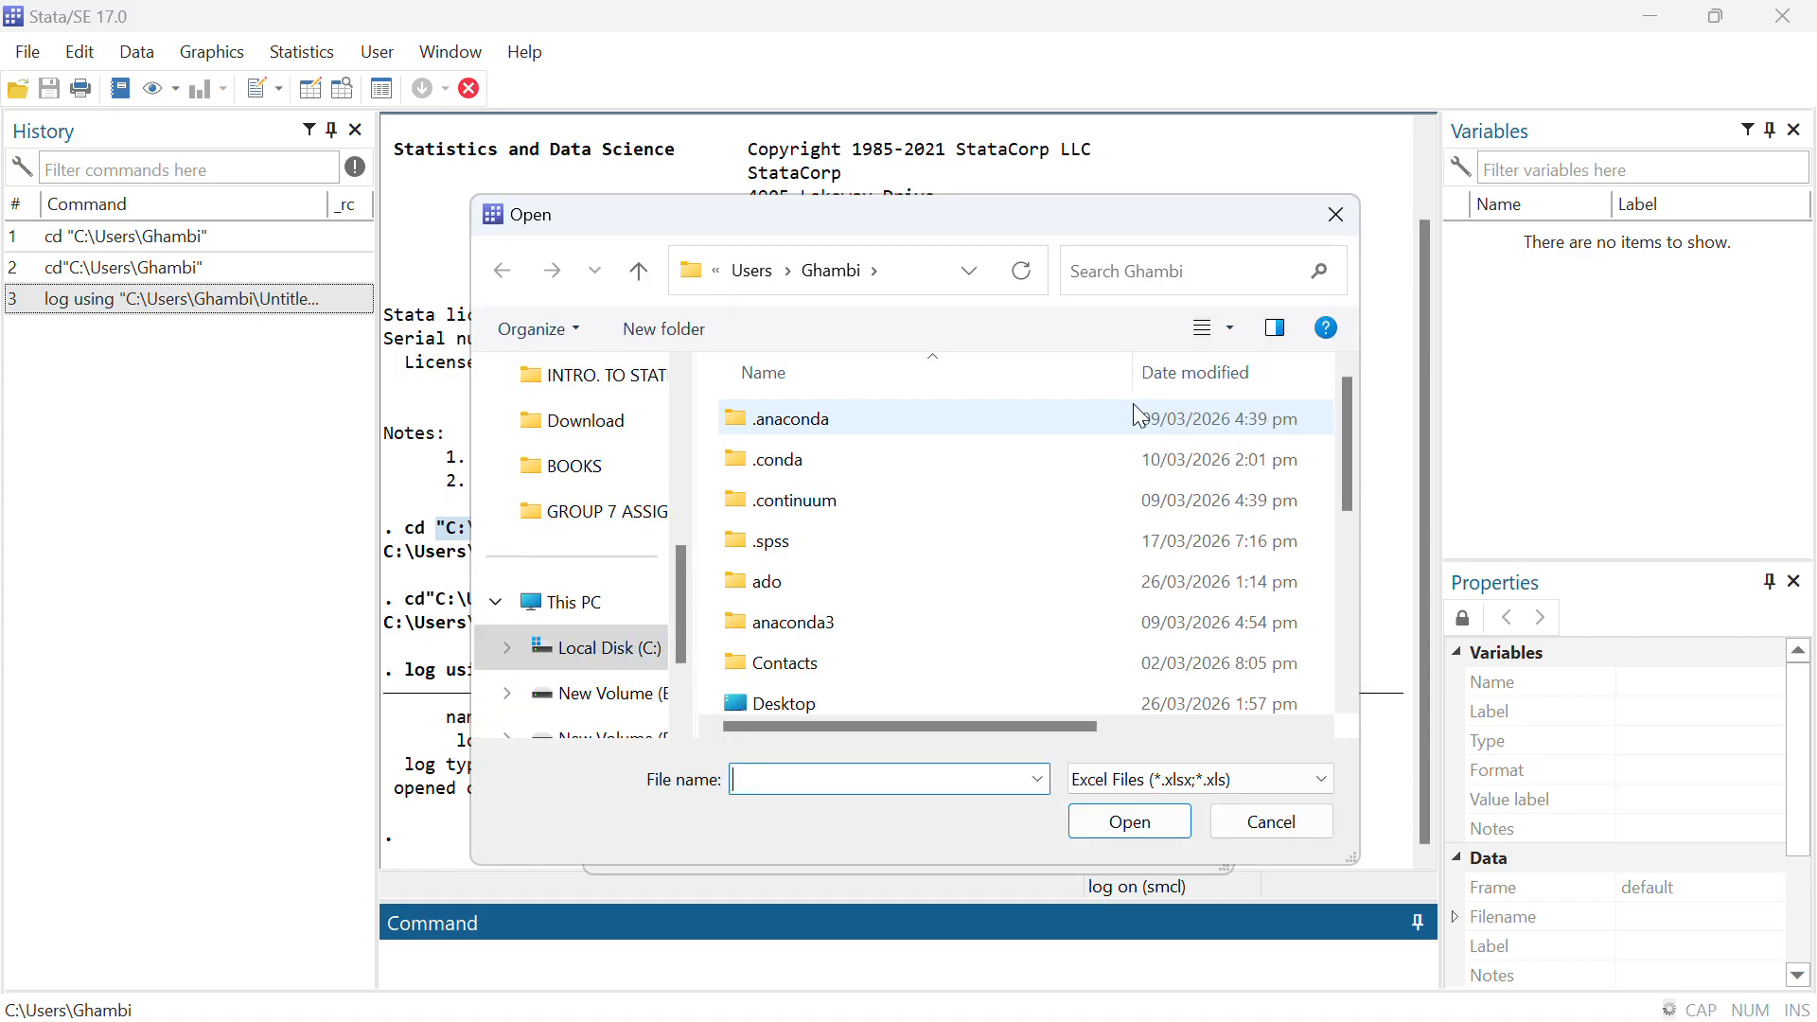
{"action": "left_click", "coordinate": [757, 708]}
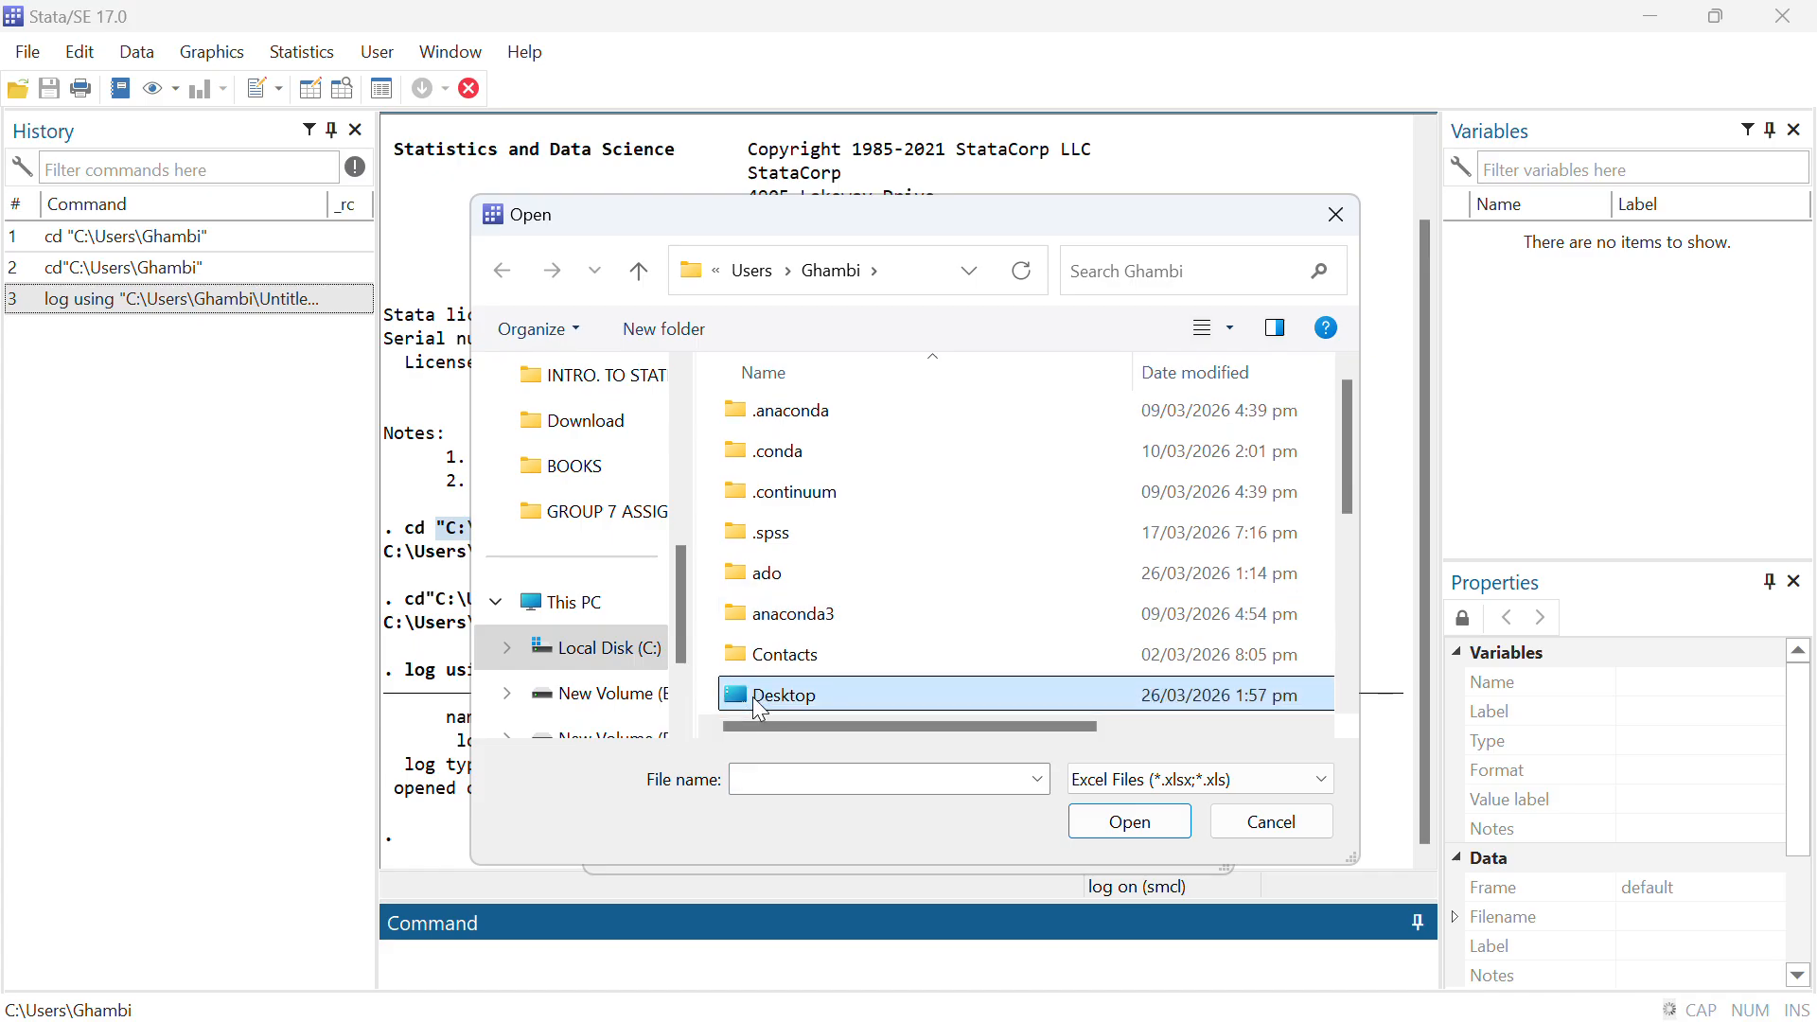
{"action": "left_click", "coordinate": [683, 729]}
{"action": "left_click", "coordinate": [683, 729]}
{"action": "left_click", "coordinate": [682, 729]}
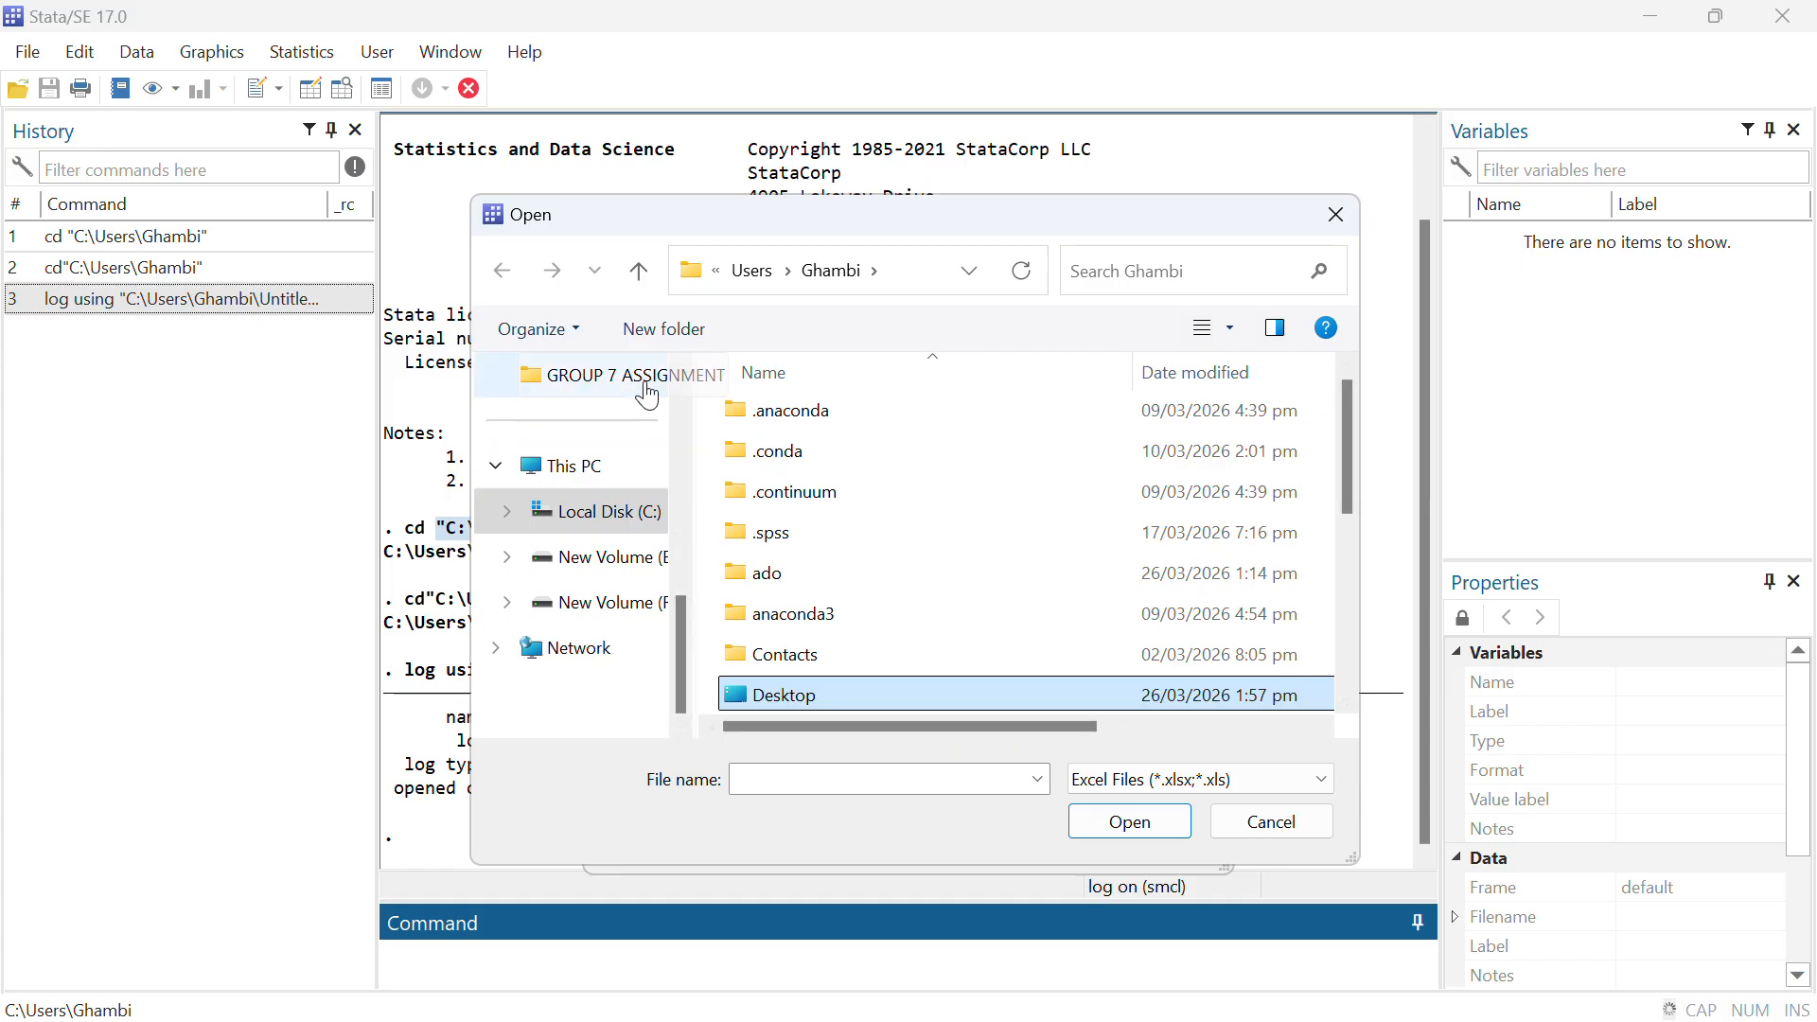
{"action": "left_click", "coordinate": [681, 366]}
{"action": "left_click", "coordinate": [681, 366]}
{"action": "left_click", "coordinate": [682, 366]}
{"action": "scroll", "coordinate": [681, 366], "scroll_direction": "up", "scroll_amount": 3}
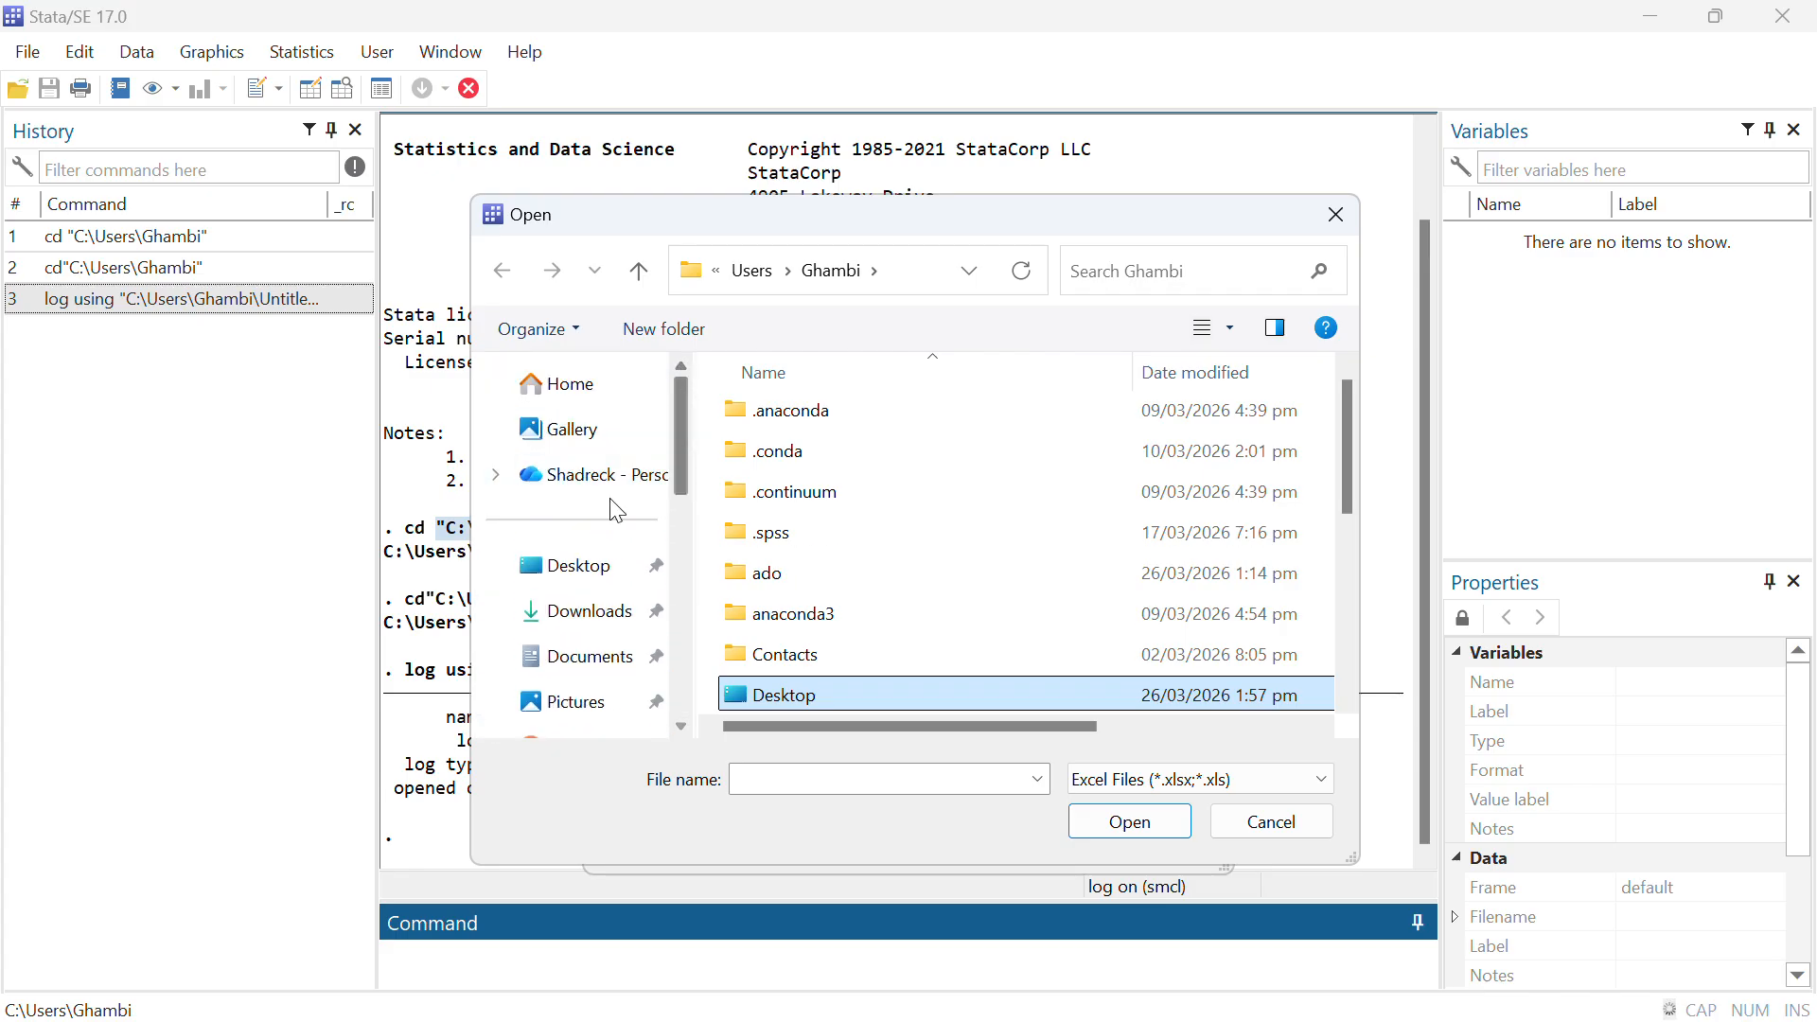
Import the GROUP 7 STATA PACKAGES OUTLIERS workbook from the Desktop, using its first row as variable names
{"action": "left_click", "coordinate": [580, 568]}
{"action": "left_click", "coordinate": [954, 550]}
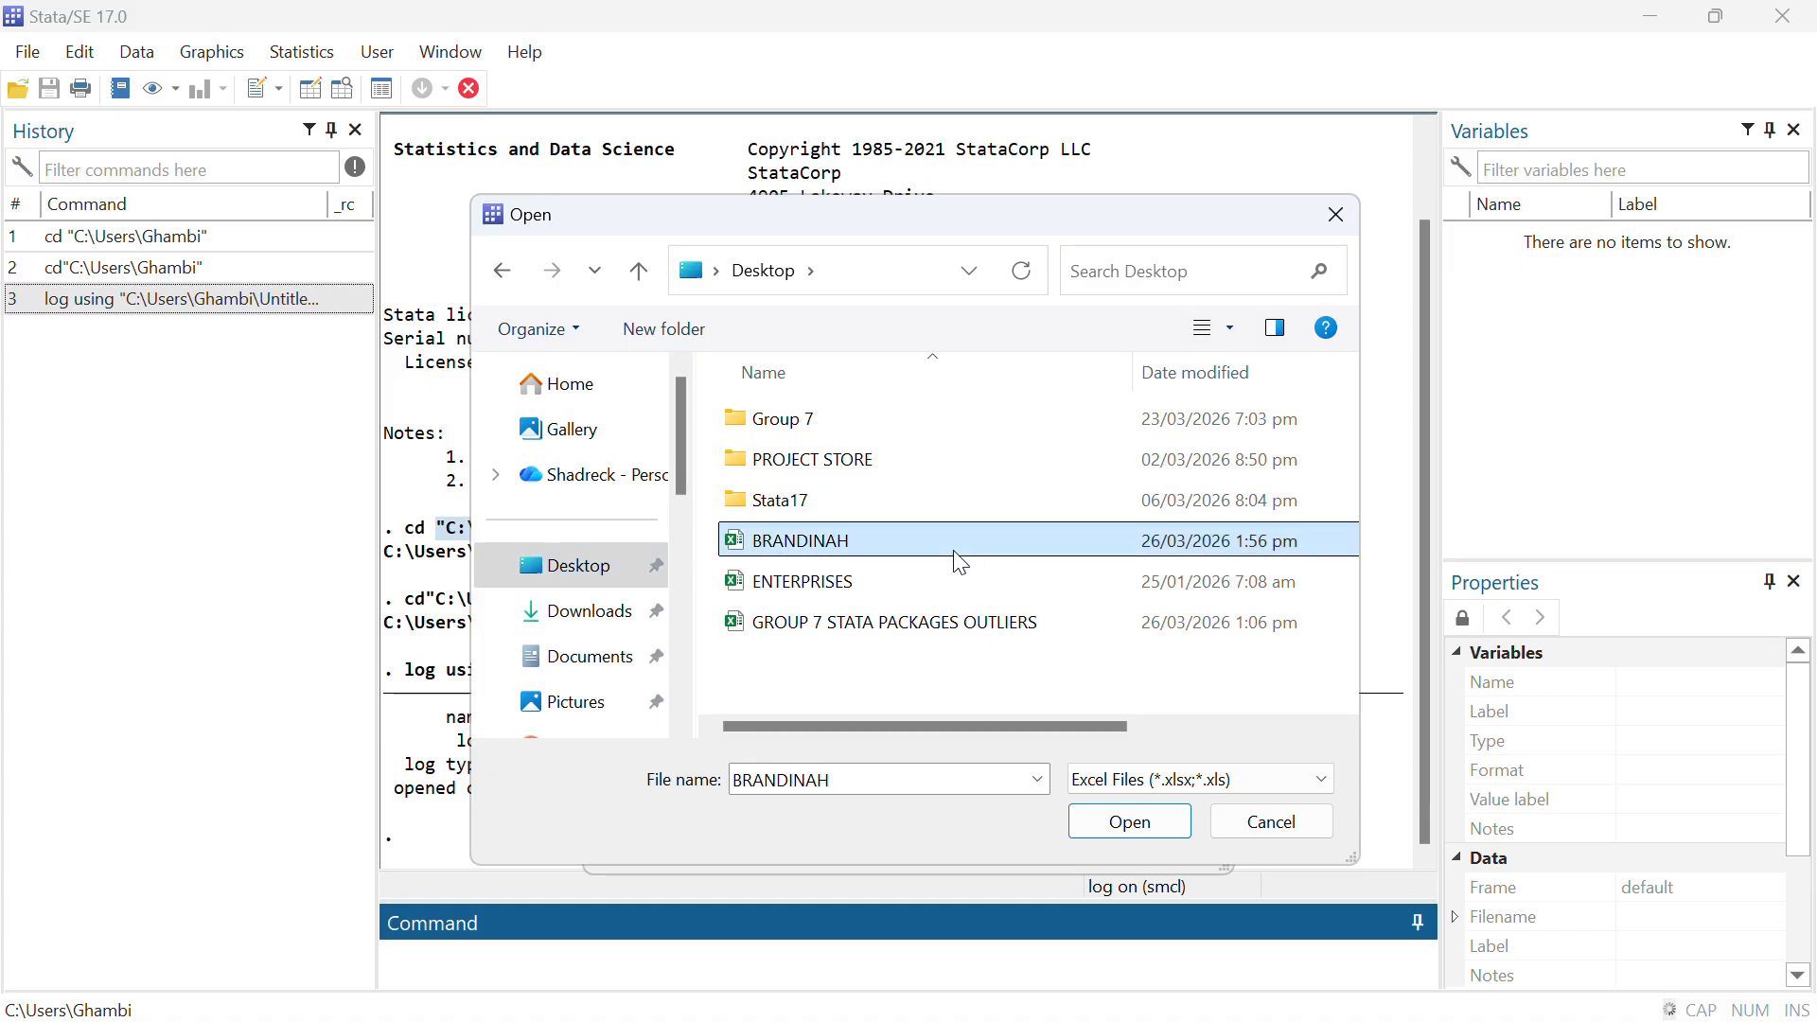
{"action": "left_click", "coordinate": [946, 625]}
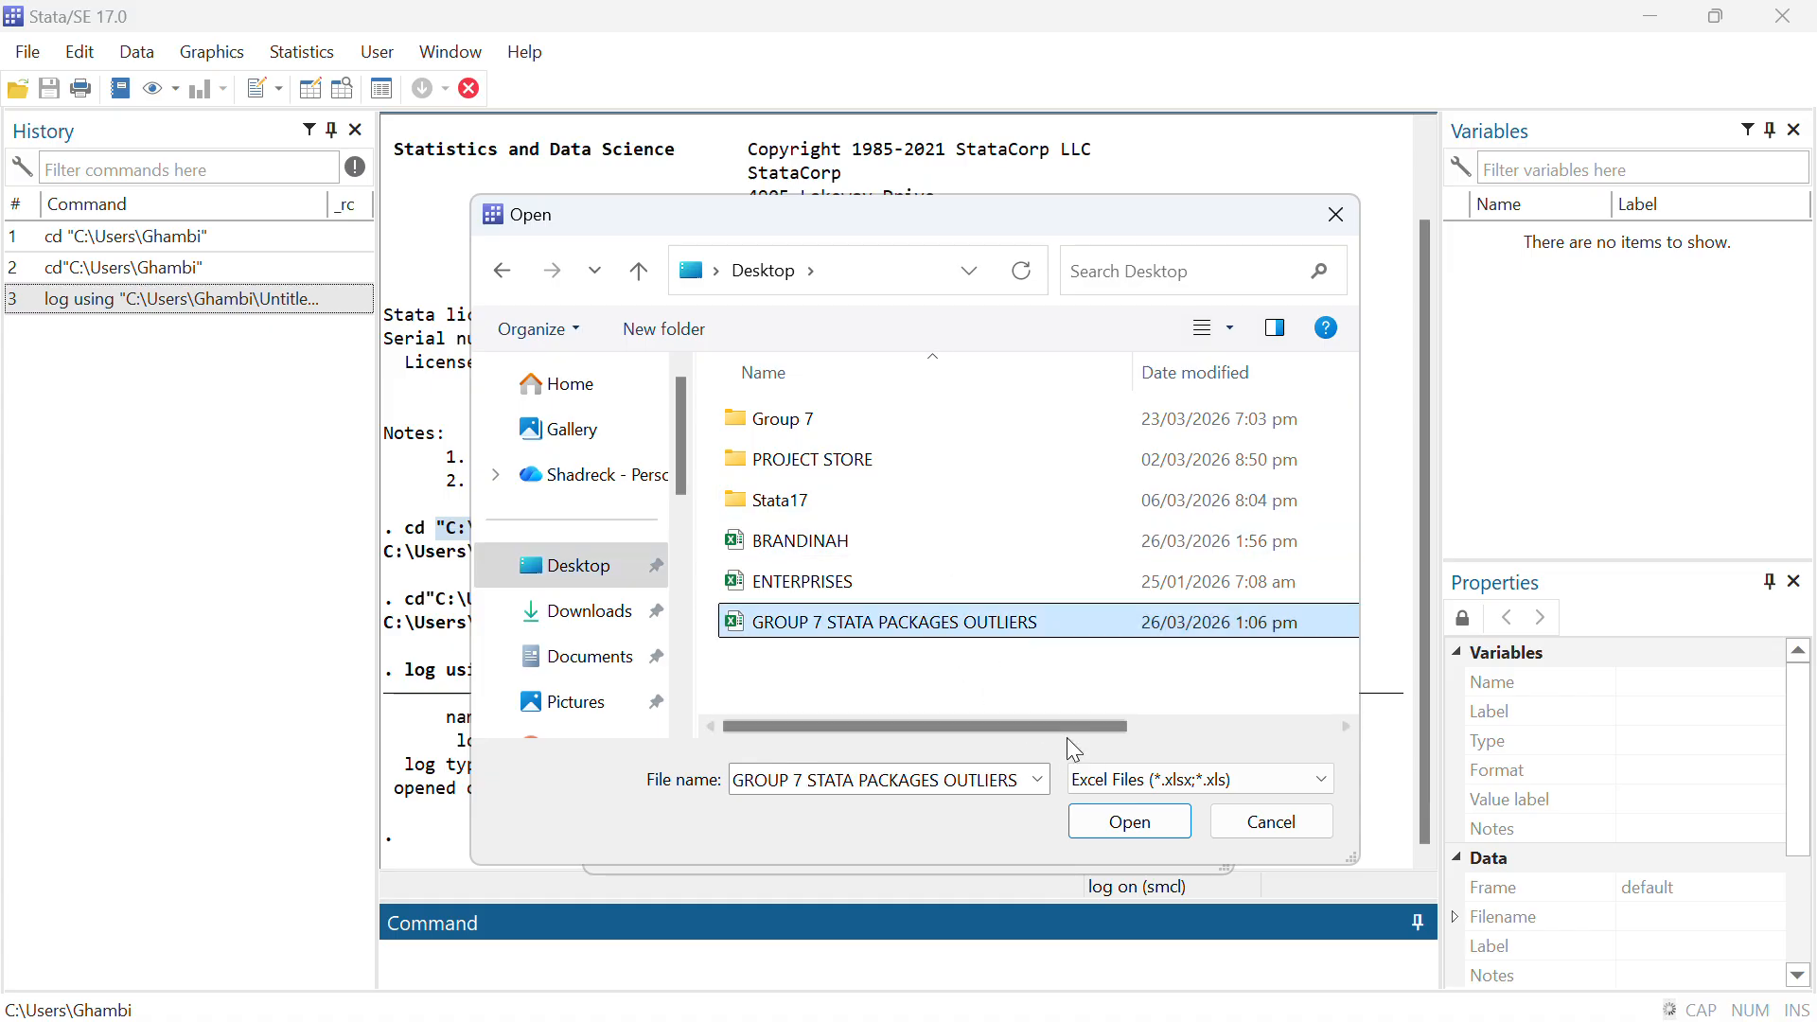
{"action": "left_click", "coordinate": [1126, 819]}
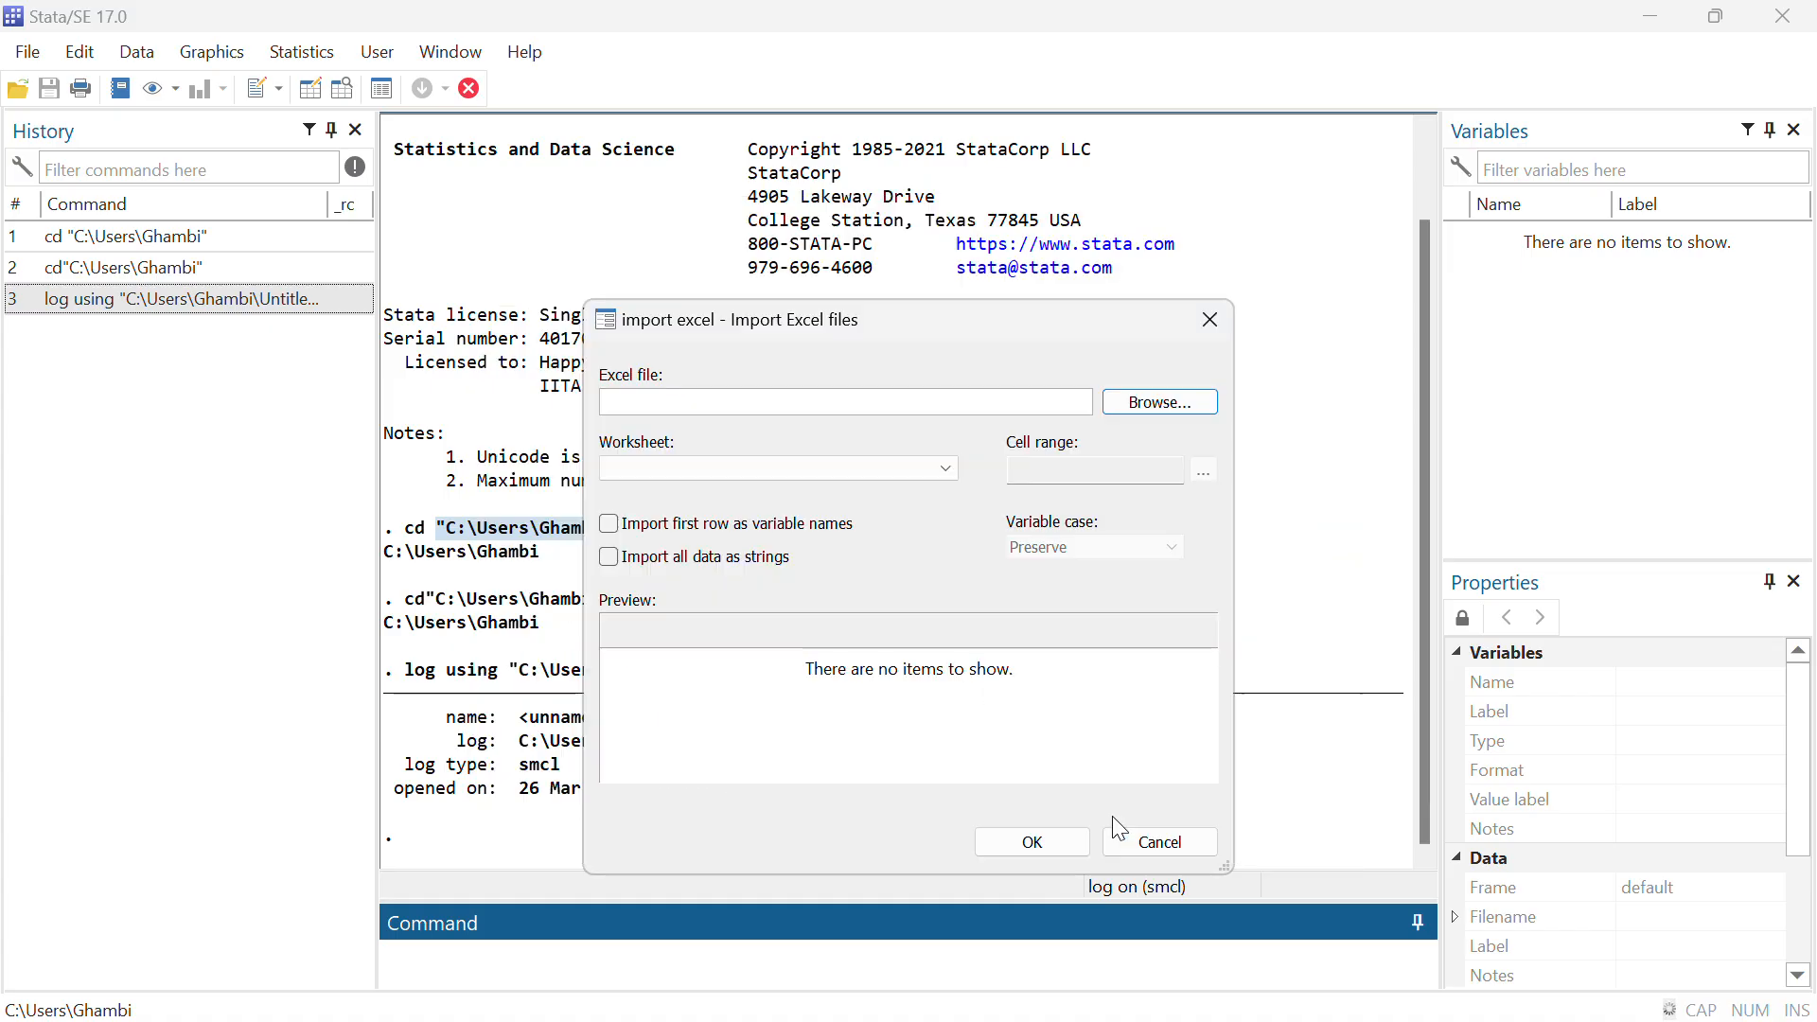
{"action": "left_click", "coordinate": [609, 524]}
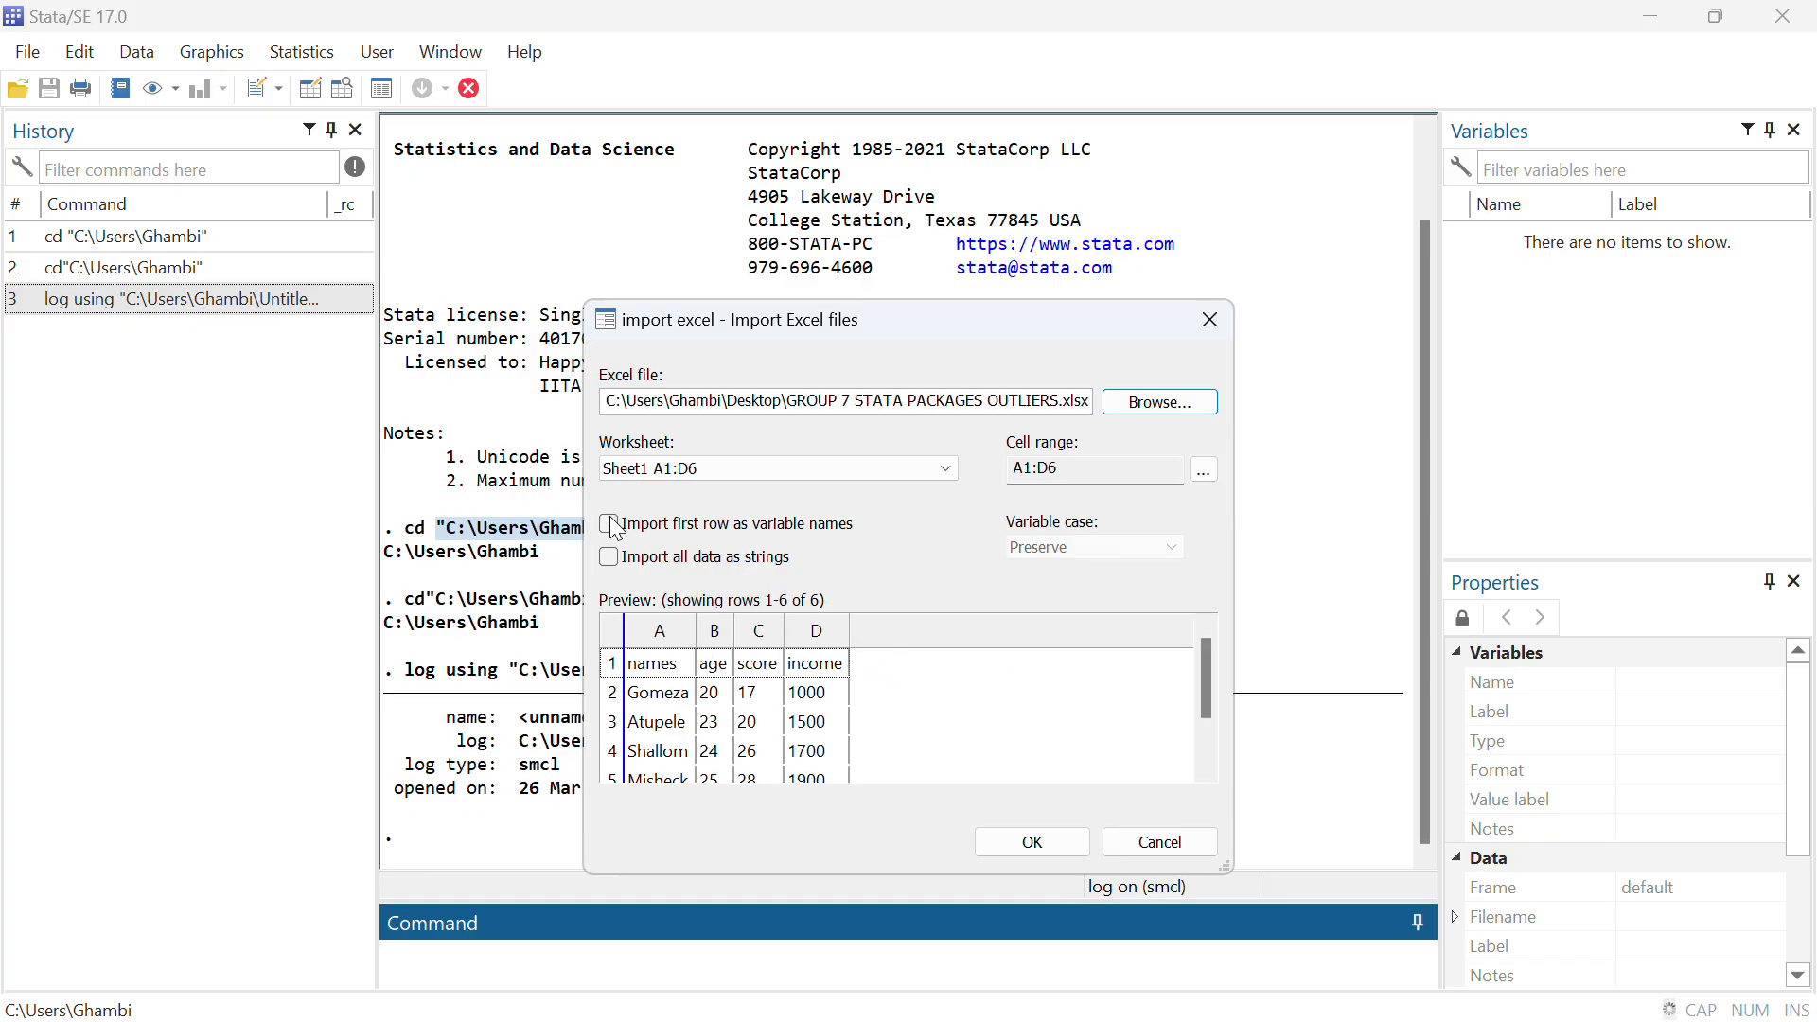
{"action": "left_click", "coordinate": [1060, 836]}
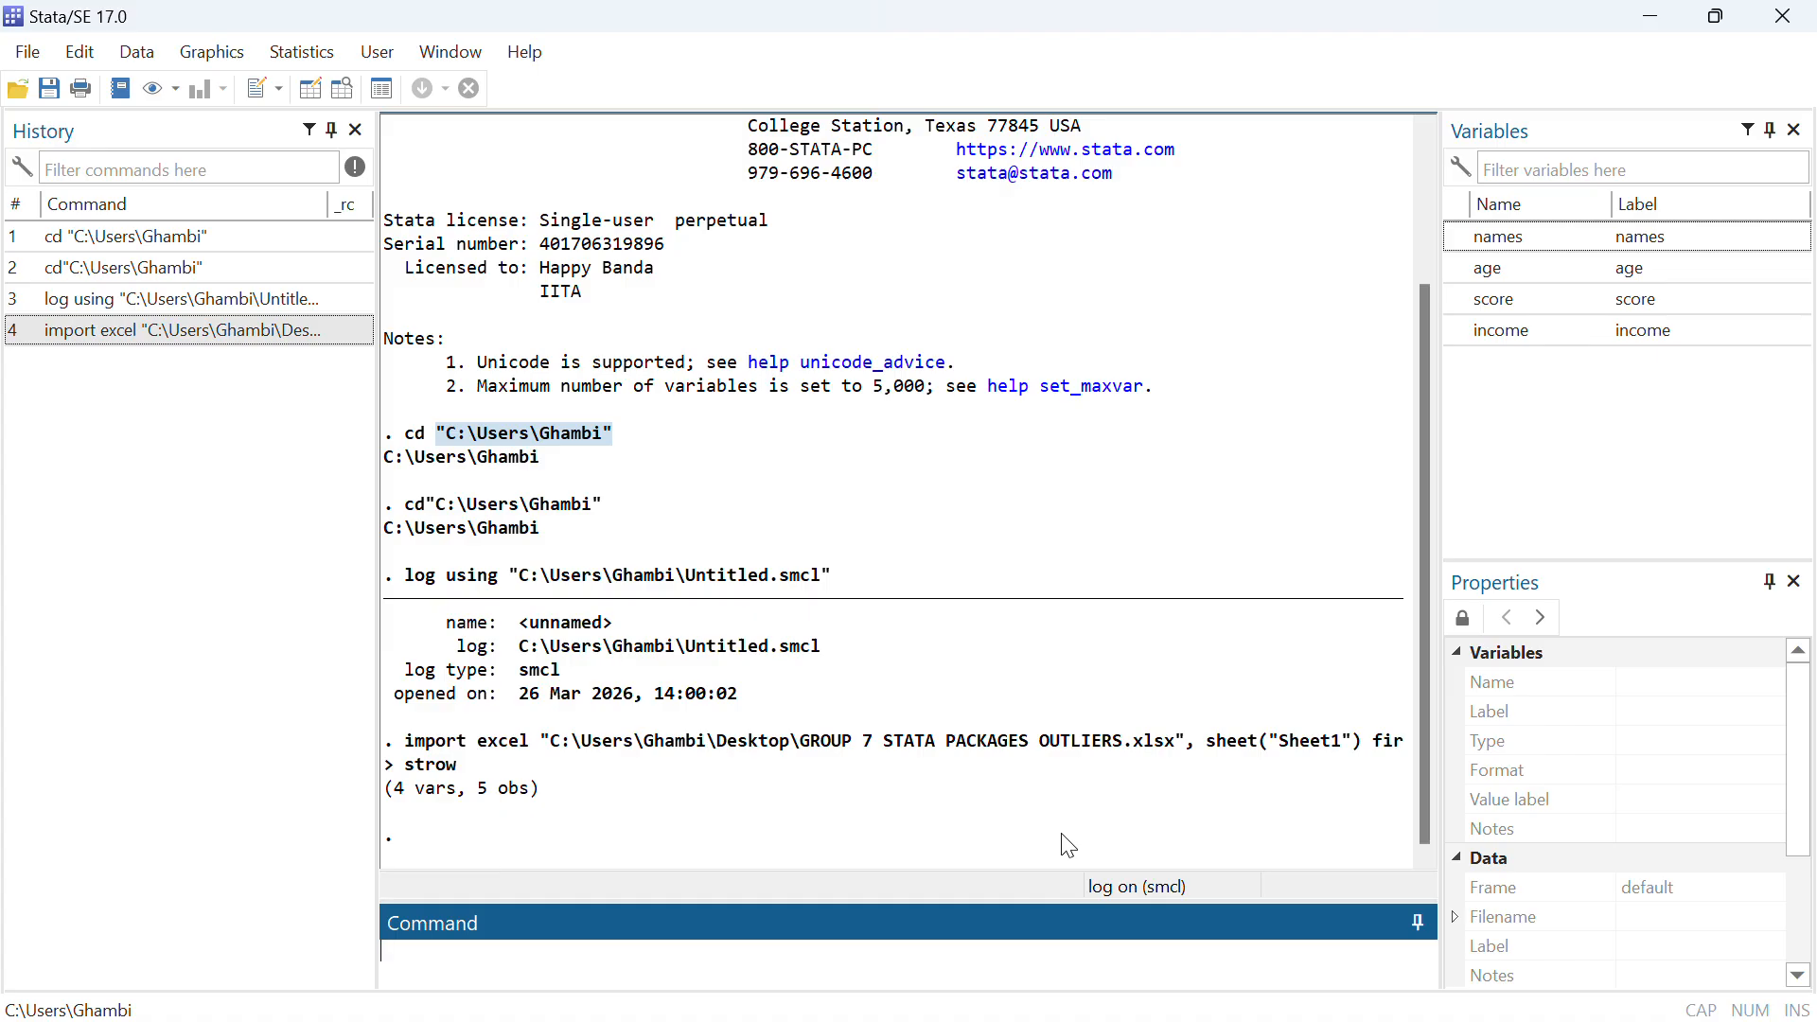
Import the BRANDINAH workbook from the Desktop with its first row as variable names, discarding the unsaved data in memory
{"action": "left_click", "coordinate": [14, 16]}
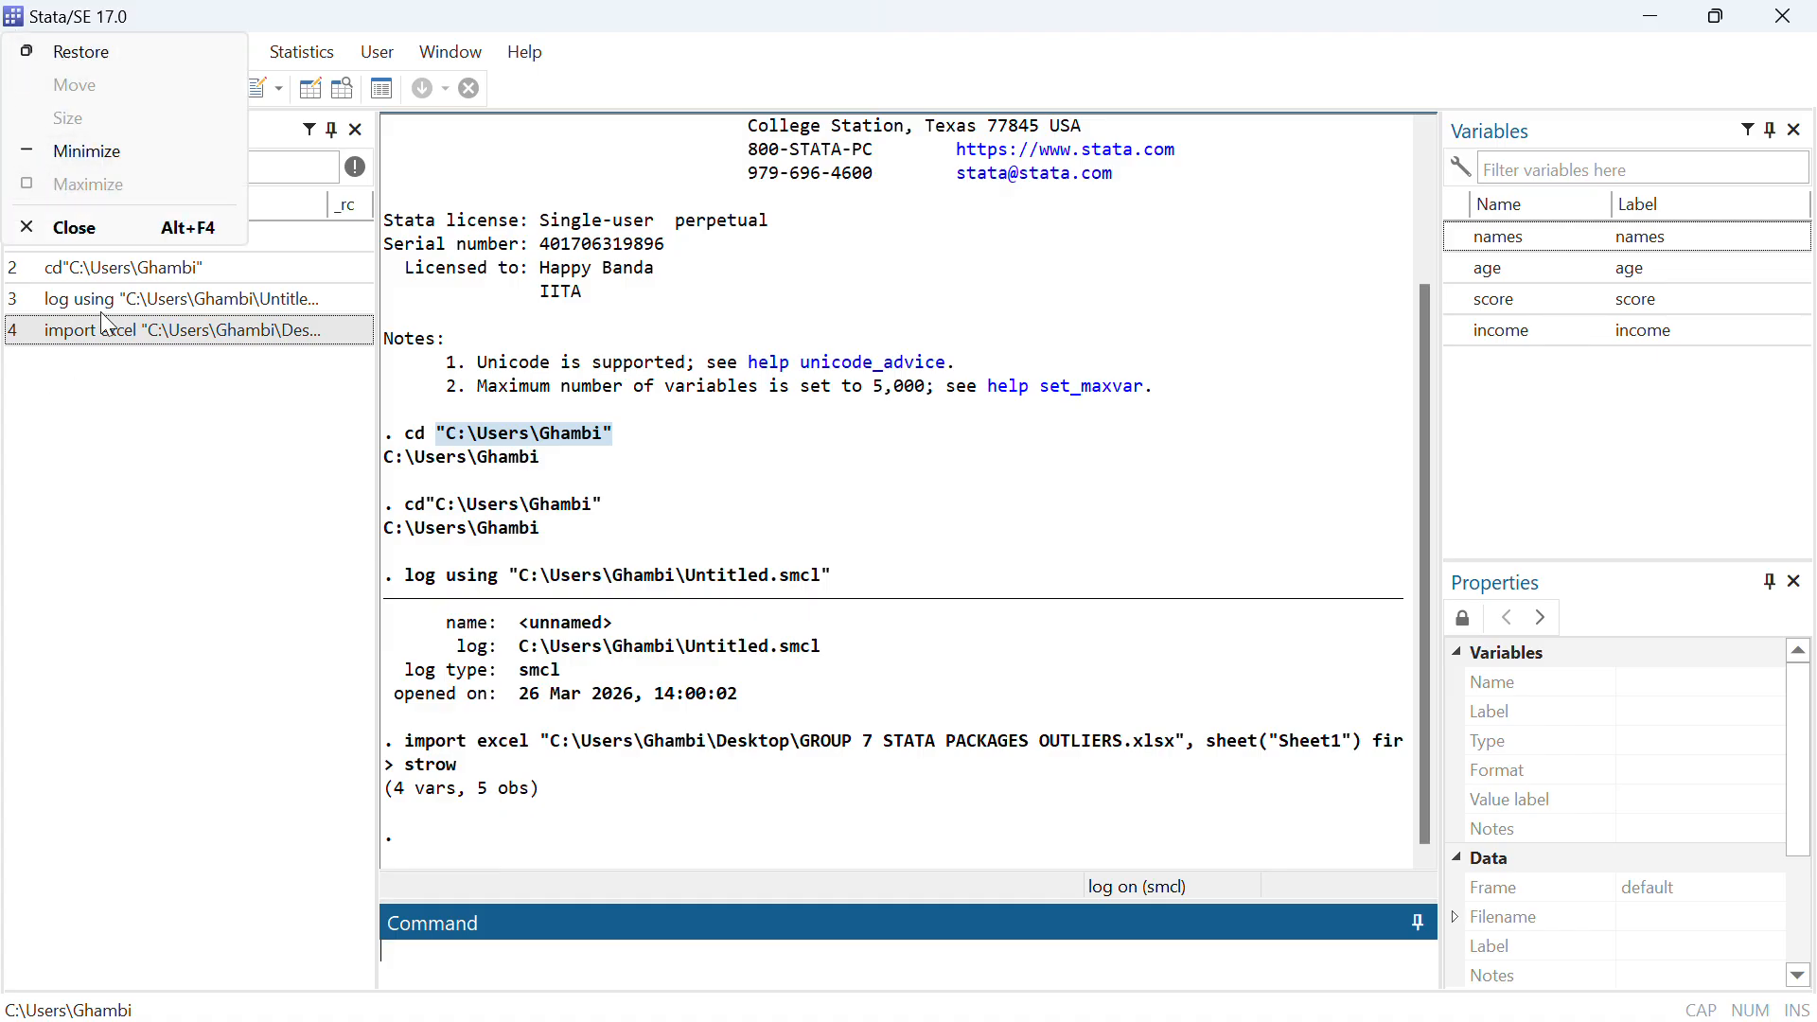
{"action": "left_click", "coordinate": [243, 425]}
{"action": "left_click", "coordinate": [28, 49]}
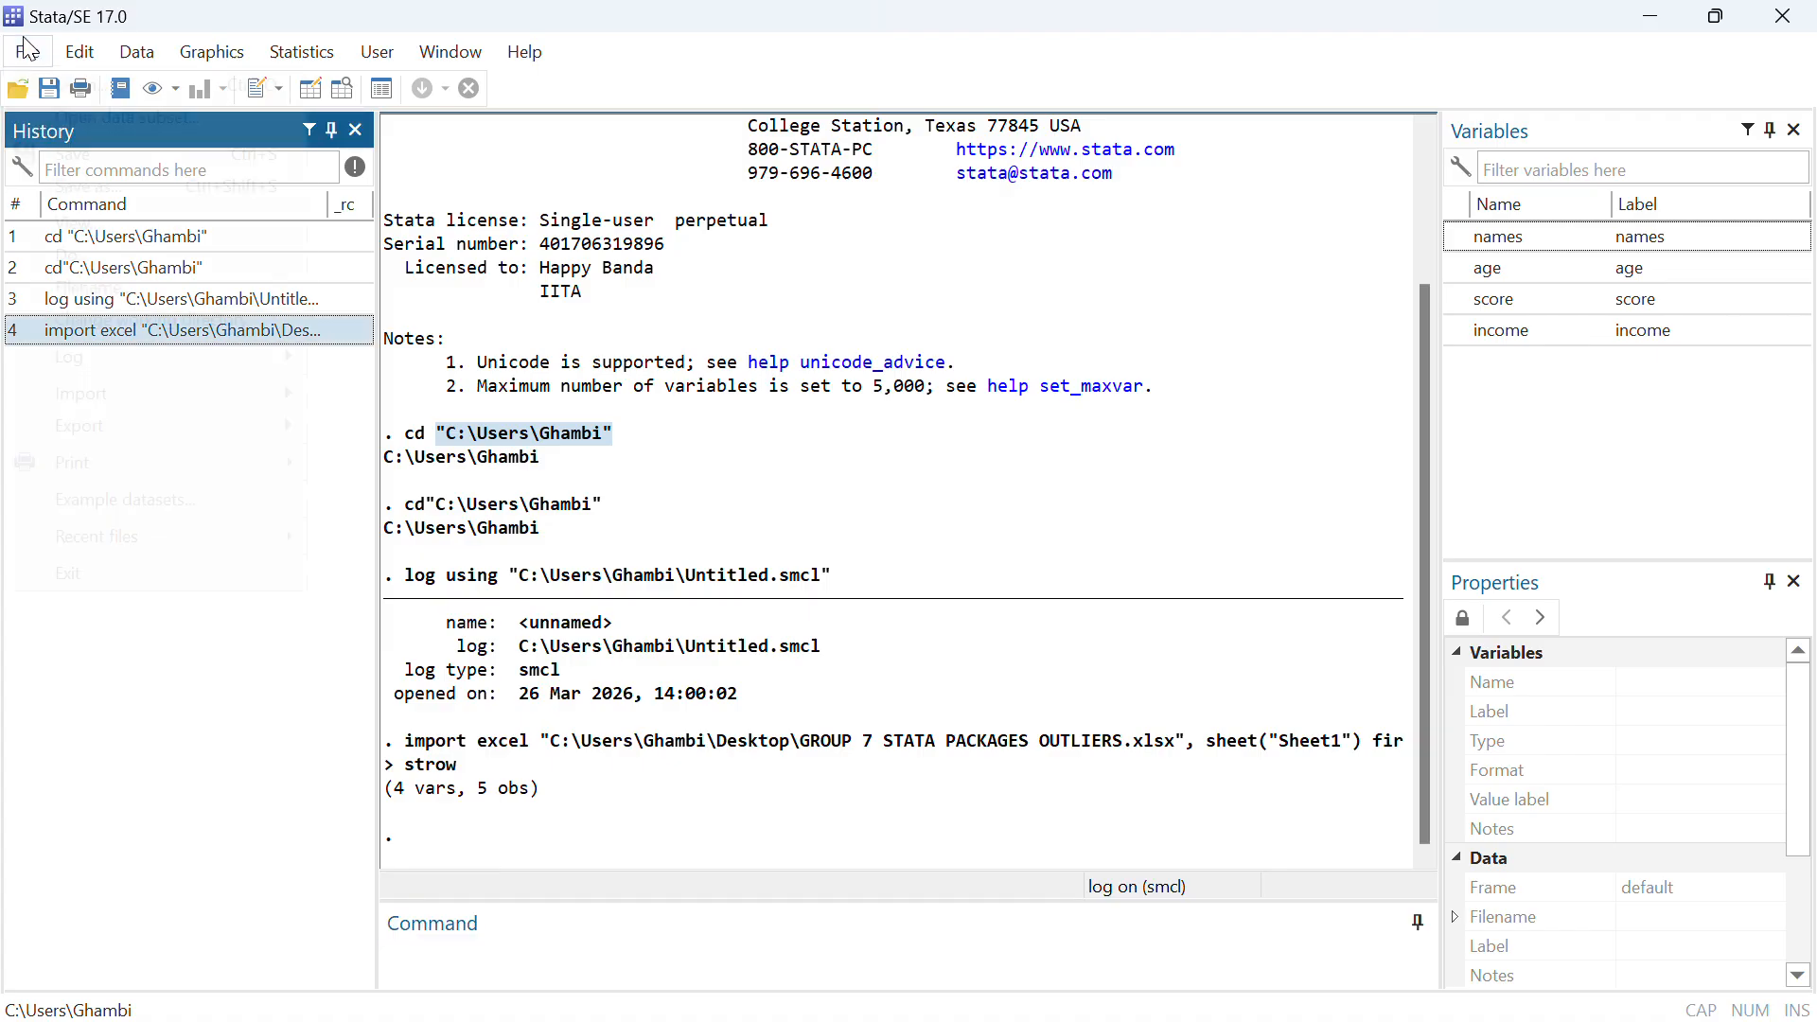
{"action": "mouse_move", "coordinate": [170, 388]}
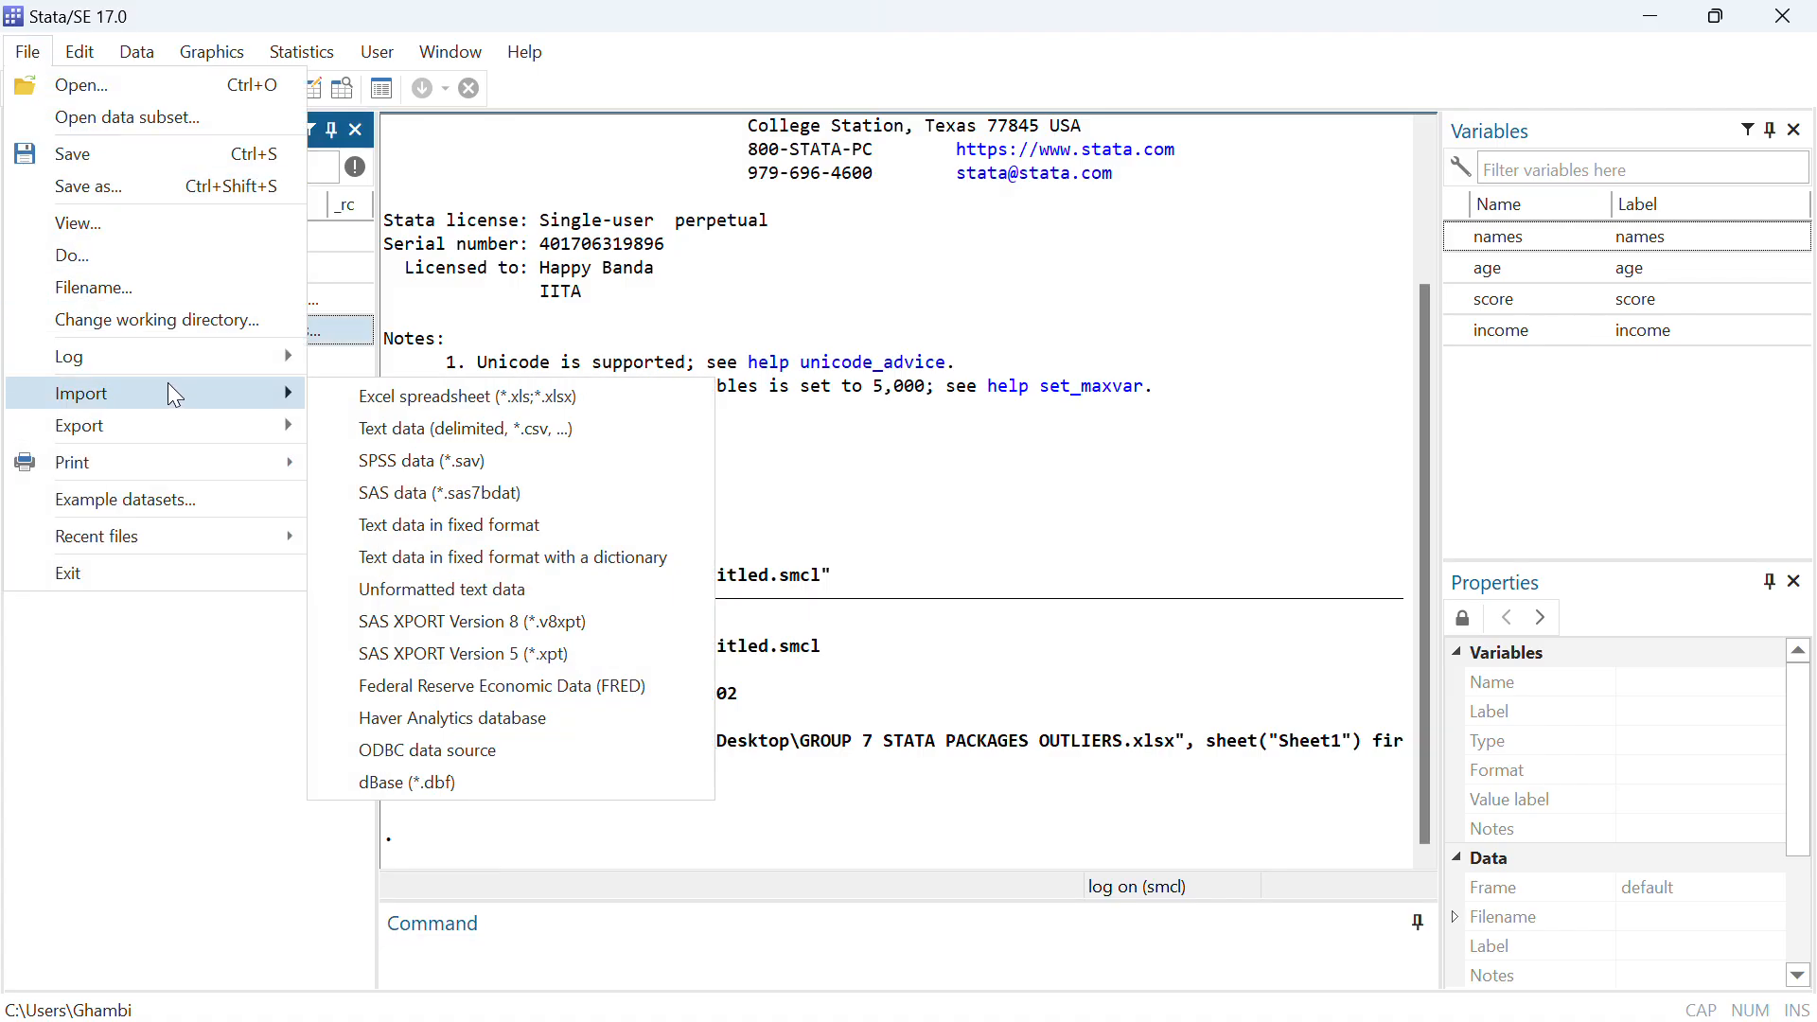
{"action": "left_click", "coordinate": [406, 391]}
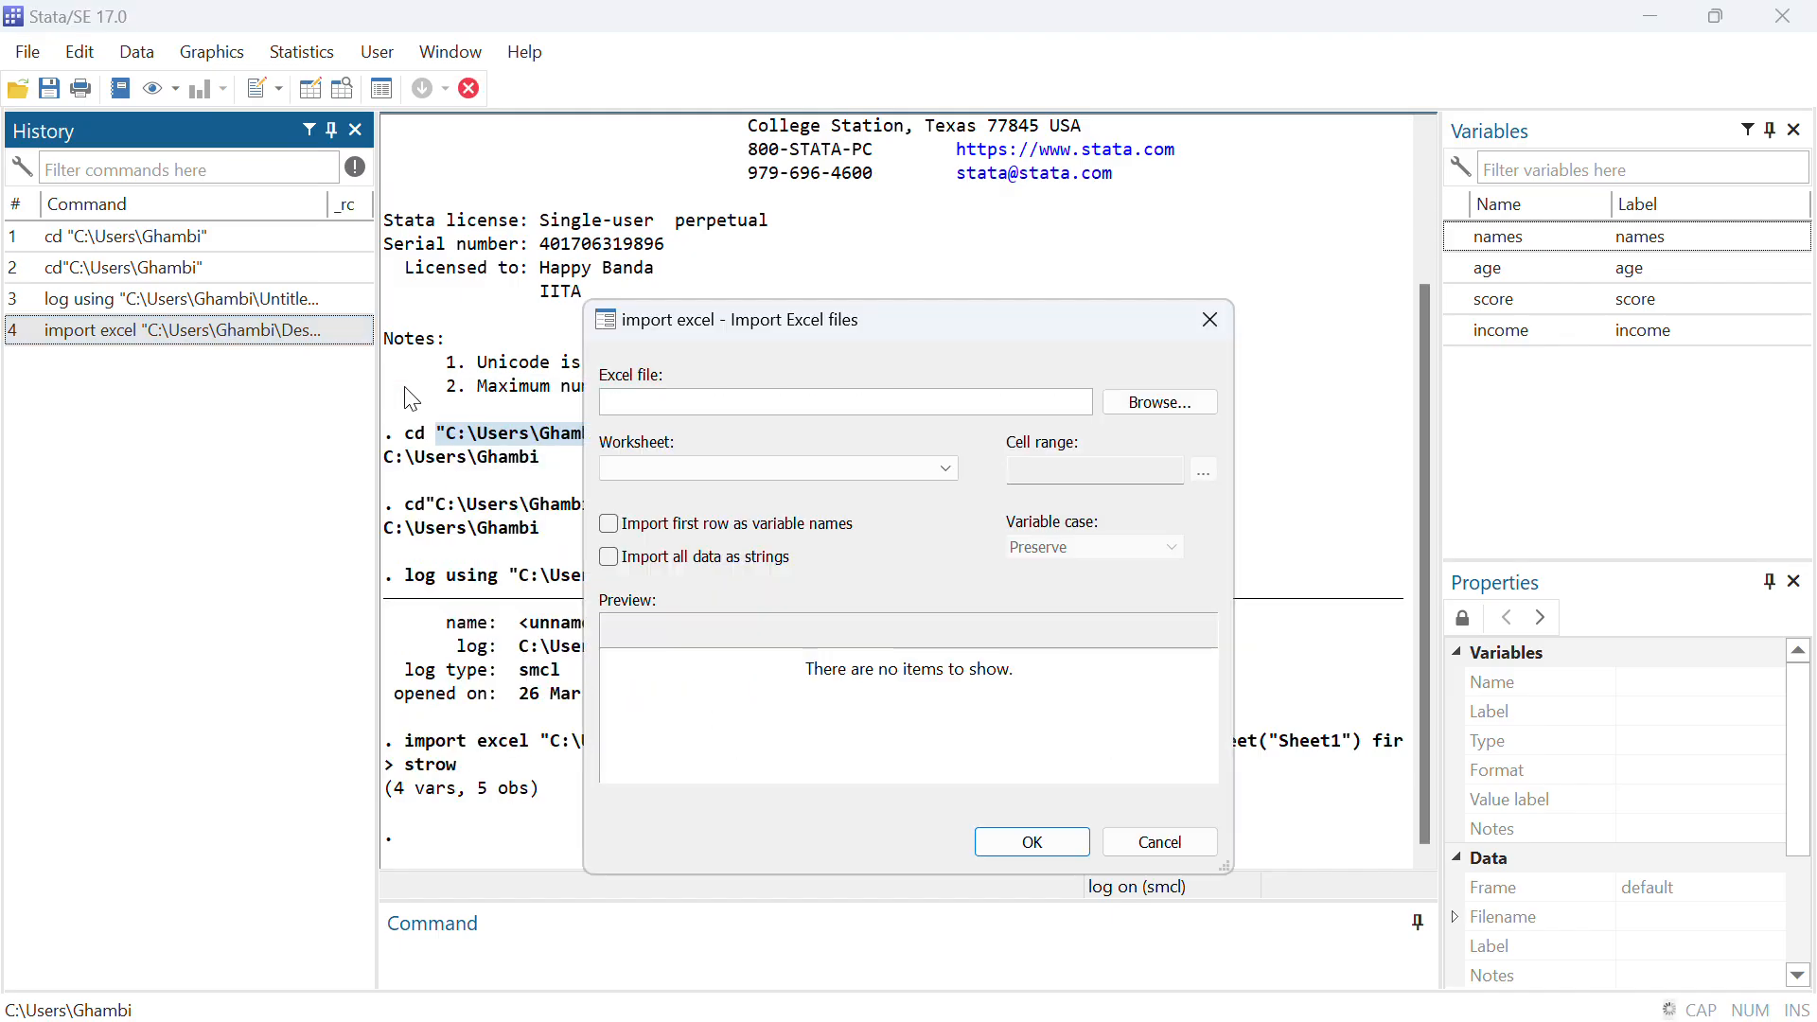
{"action": "left_click", "coordinate": [1188, 409]}
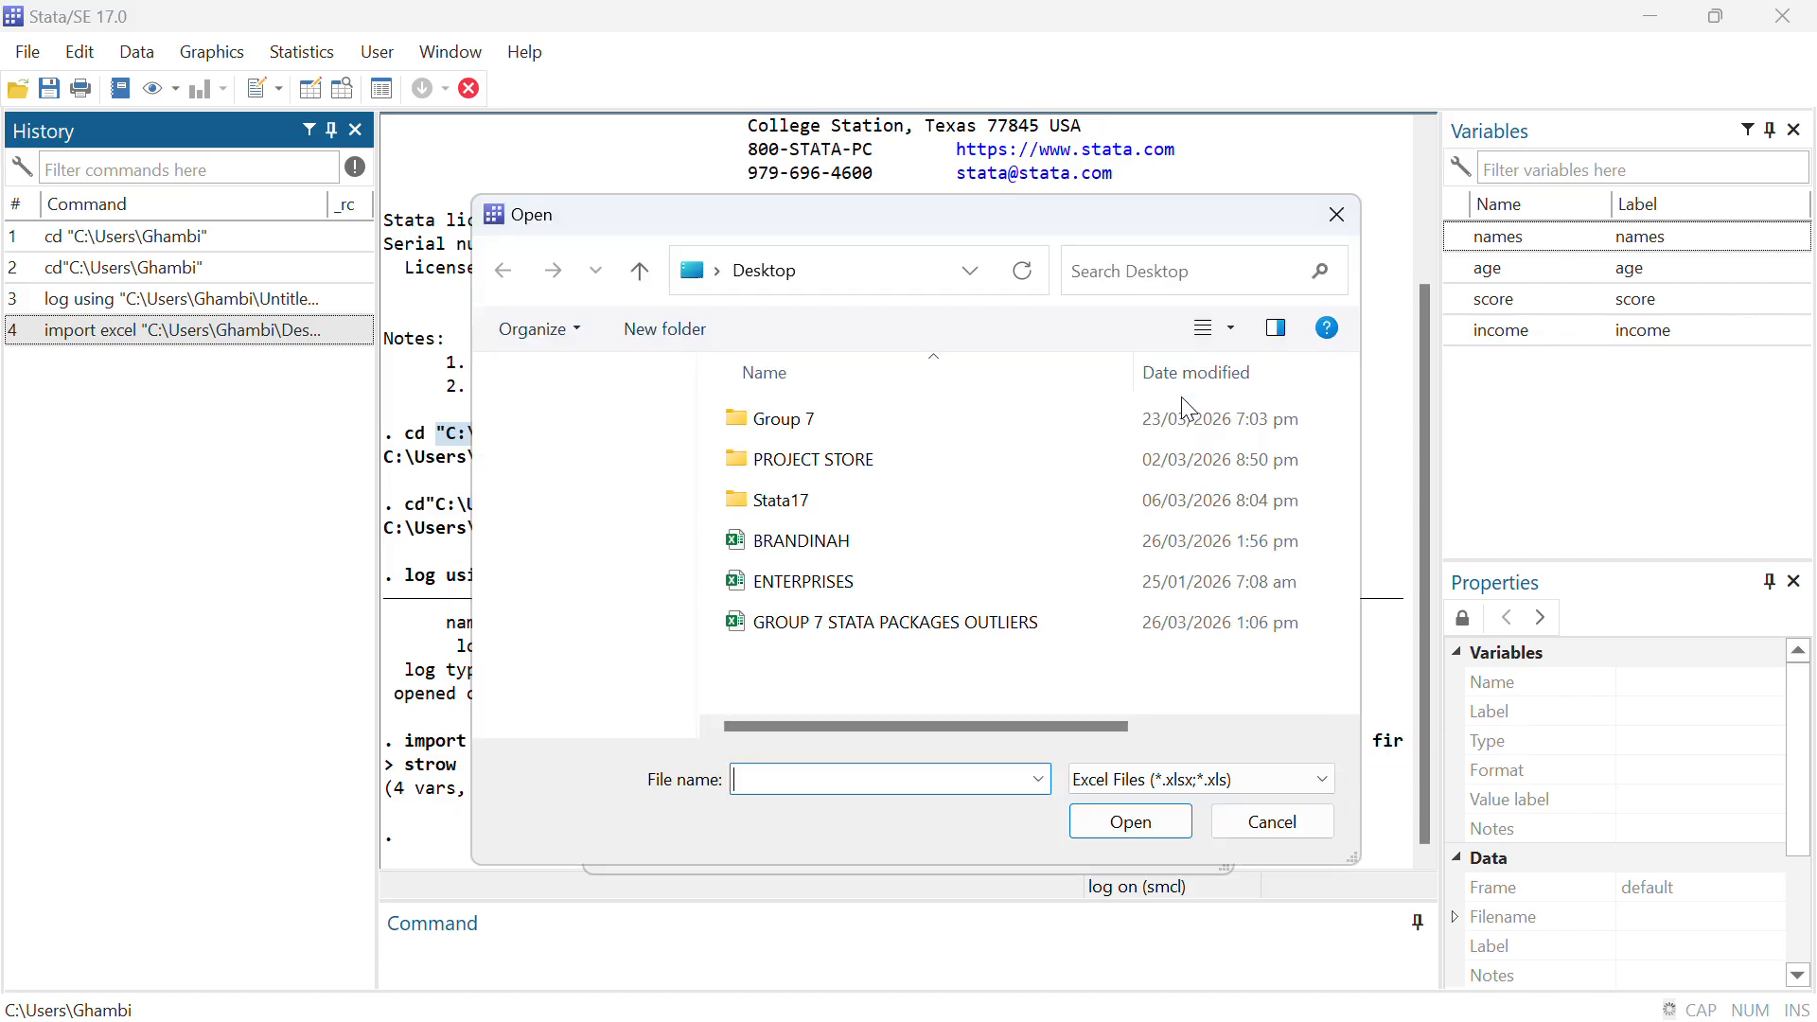
{"action": "left_click", "coordinate": [984, 539]}
{"action": "left_click", "coordinate": [1131, 821]}
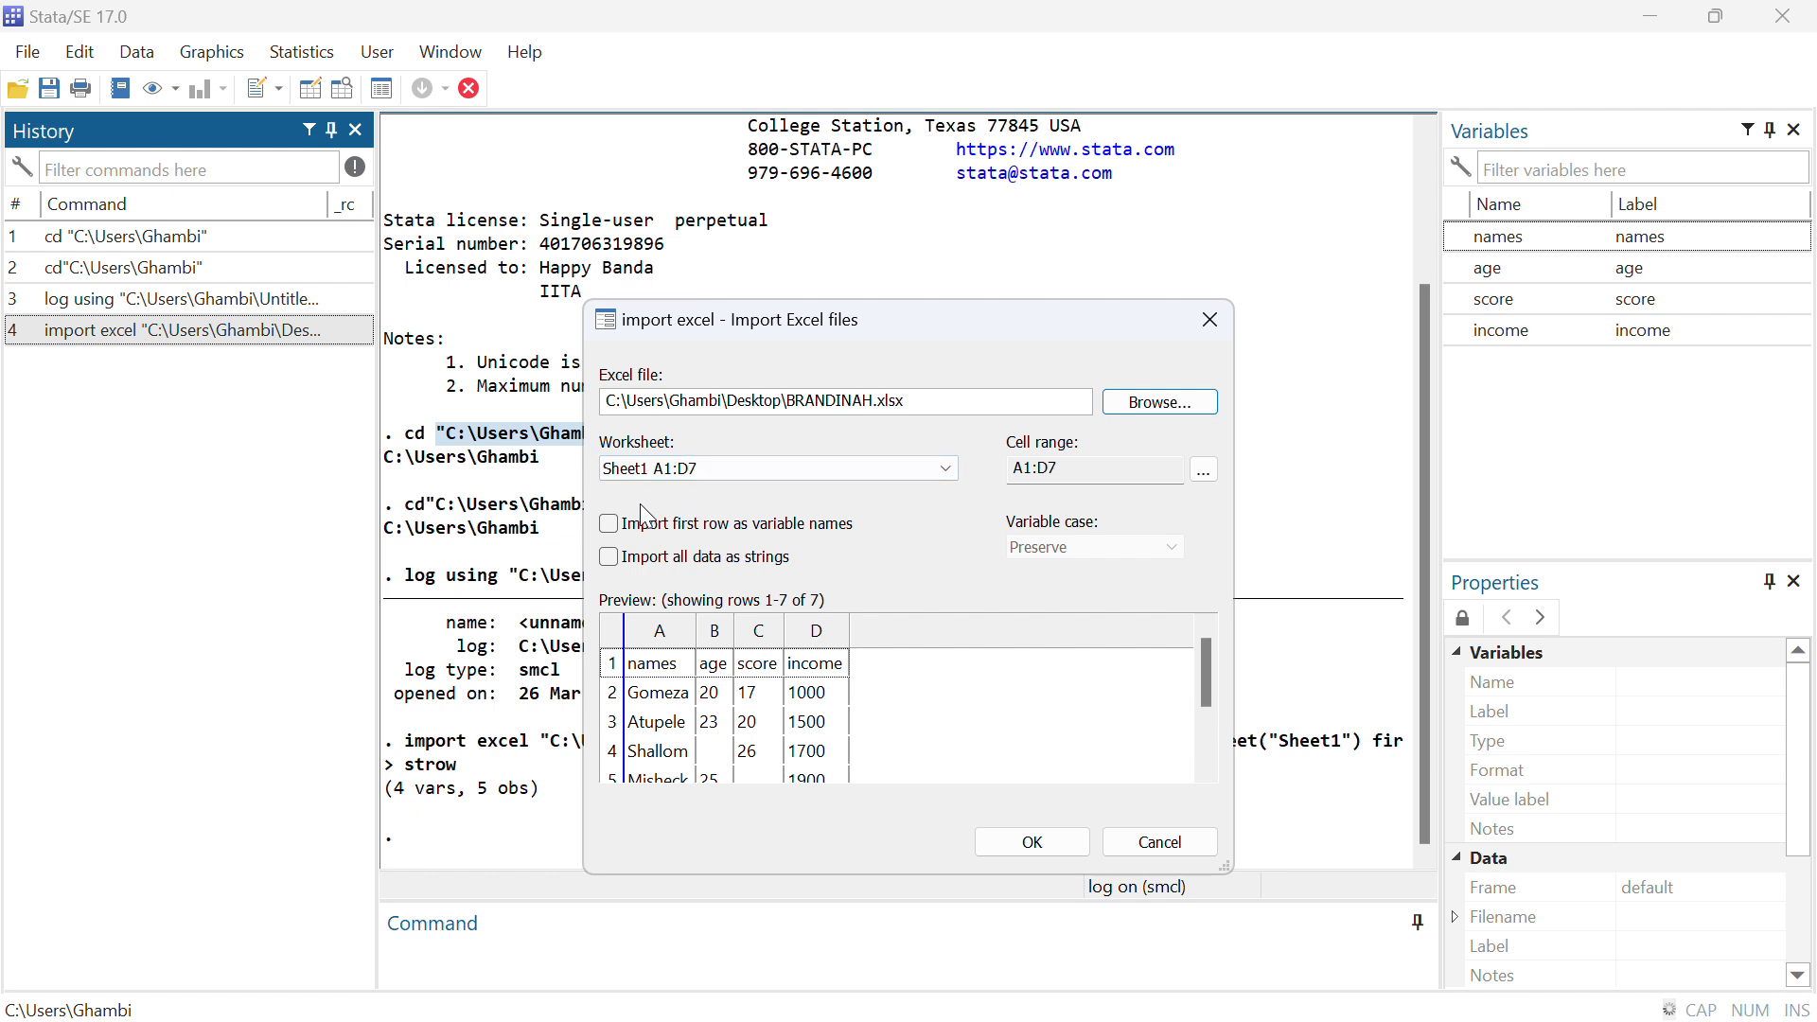
{"action": "left_click", "coordinate": [611, 526]}
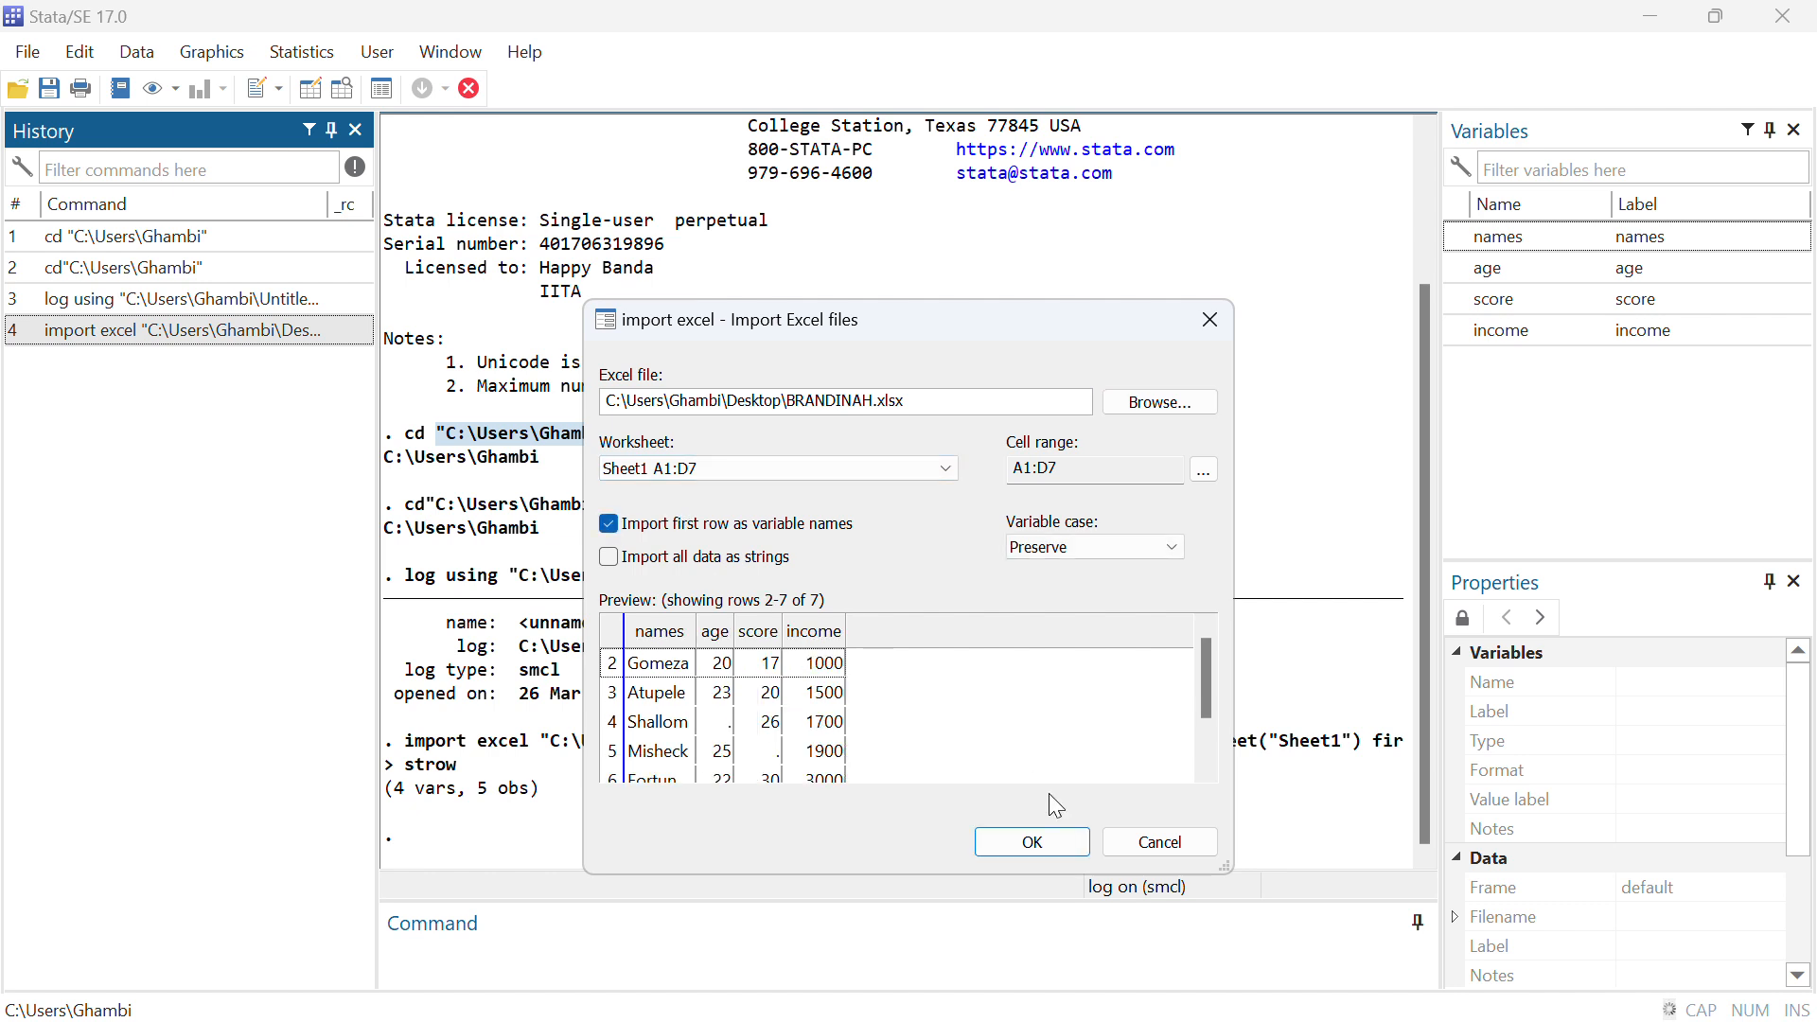
{"action": "left_click", "coordinate": [1041, 850]}
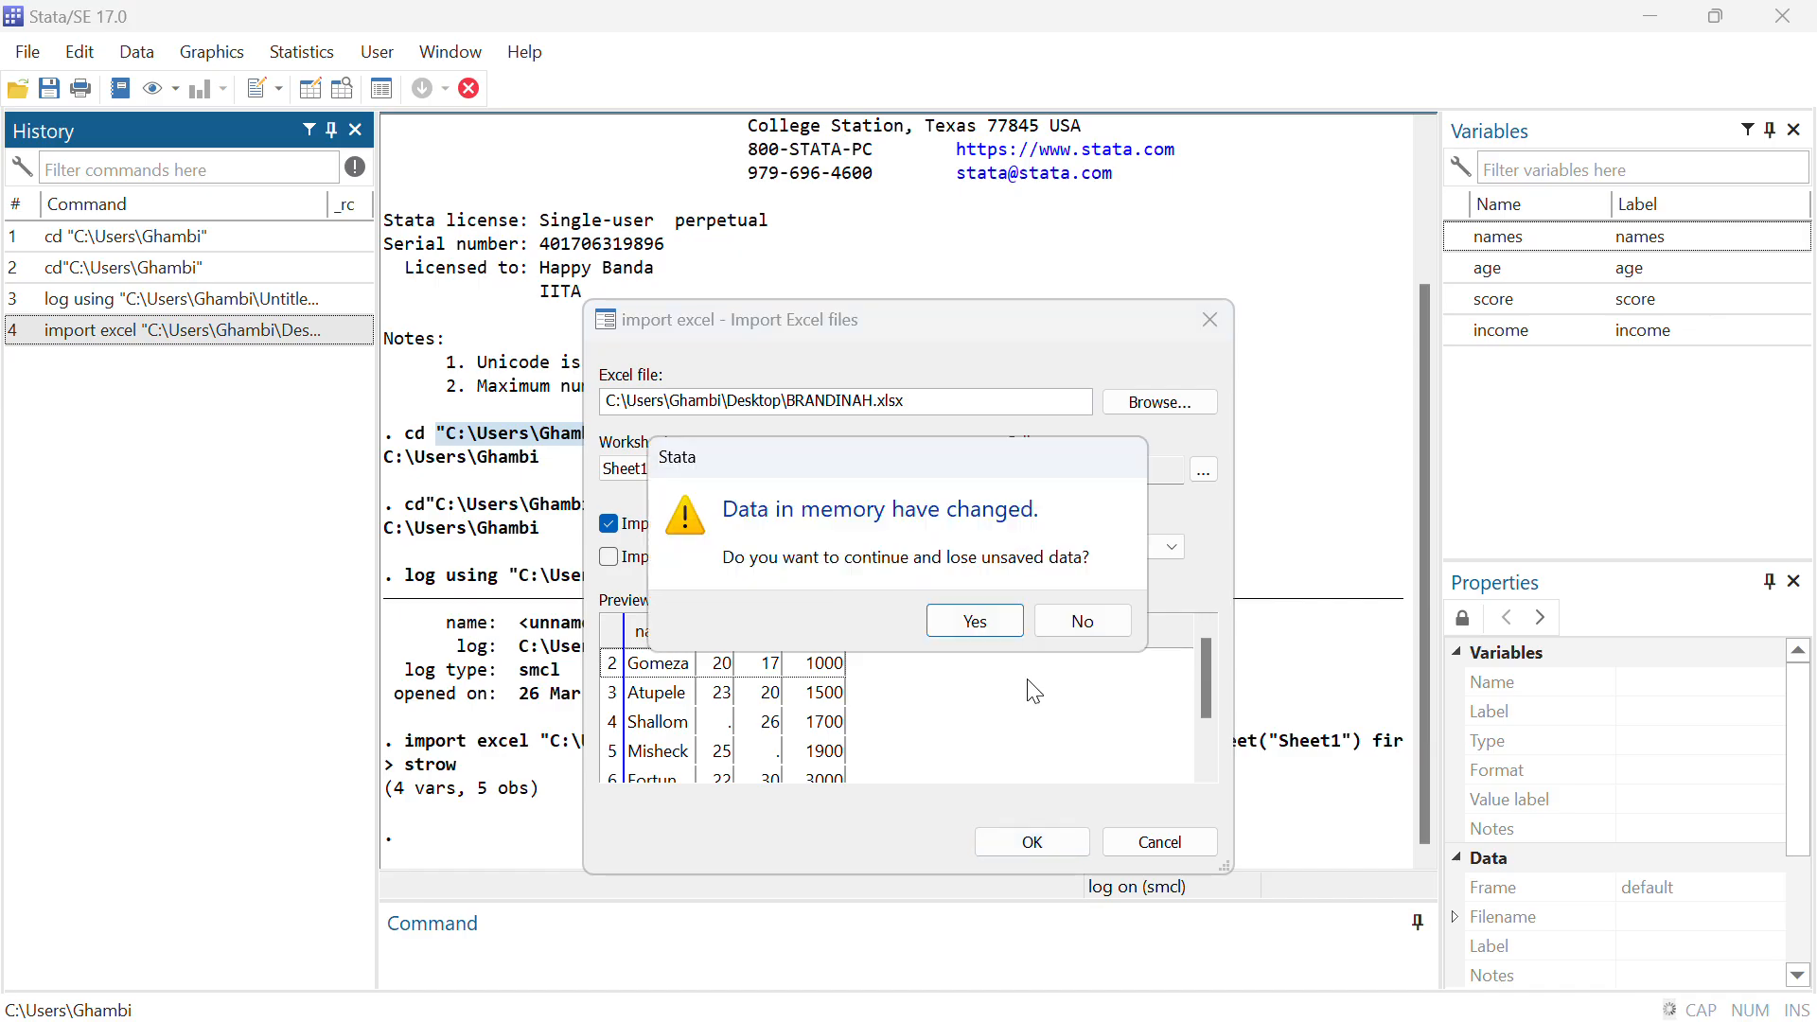
{"action": "left_click", "coordinate": [977, 622]}
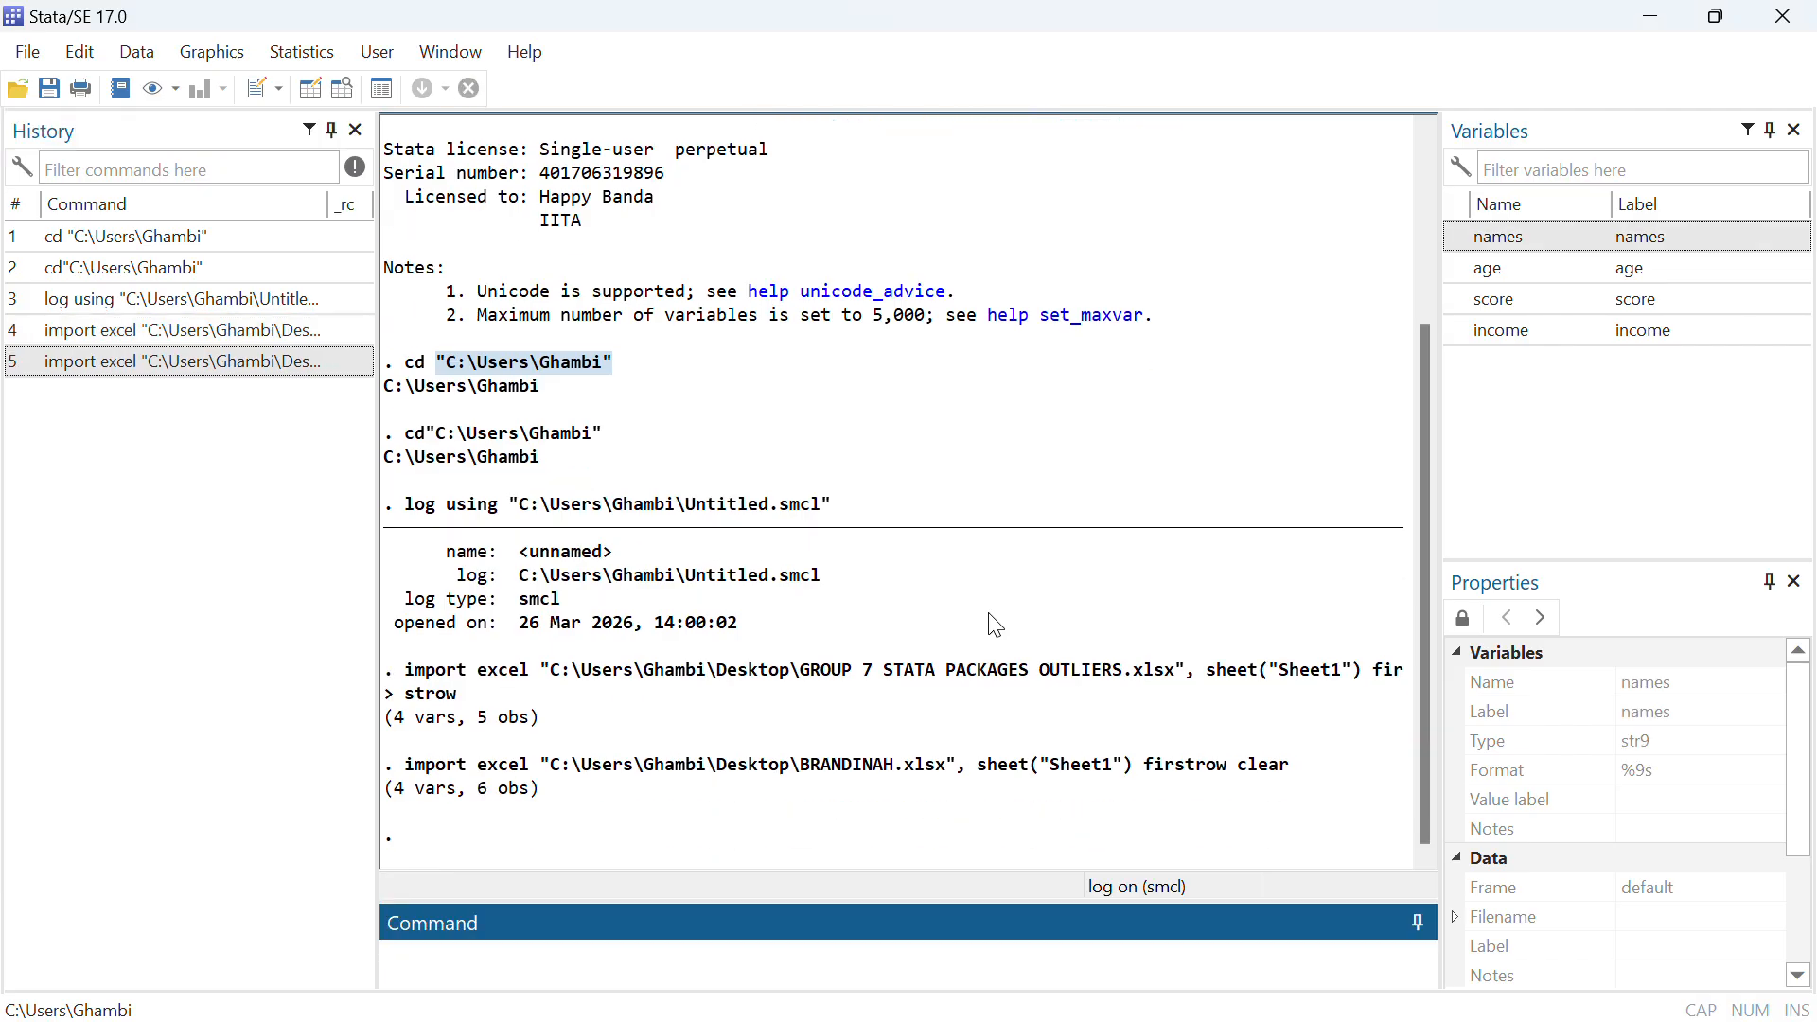
Run the summarize command to produce descriptive statistics for all variables
{"action": "type", "text": "m"}
{"action": "key", "text": "BackSpace"}
{"action": "type", "text": "summari"}
{"action": "triple_click", "coordinate": [927, 622]}
{"action": "type", "text": "ze"}
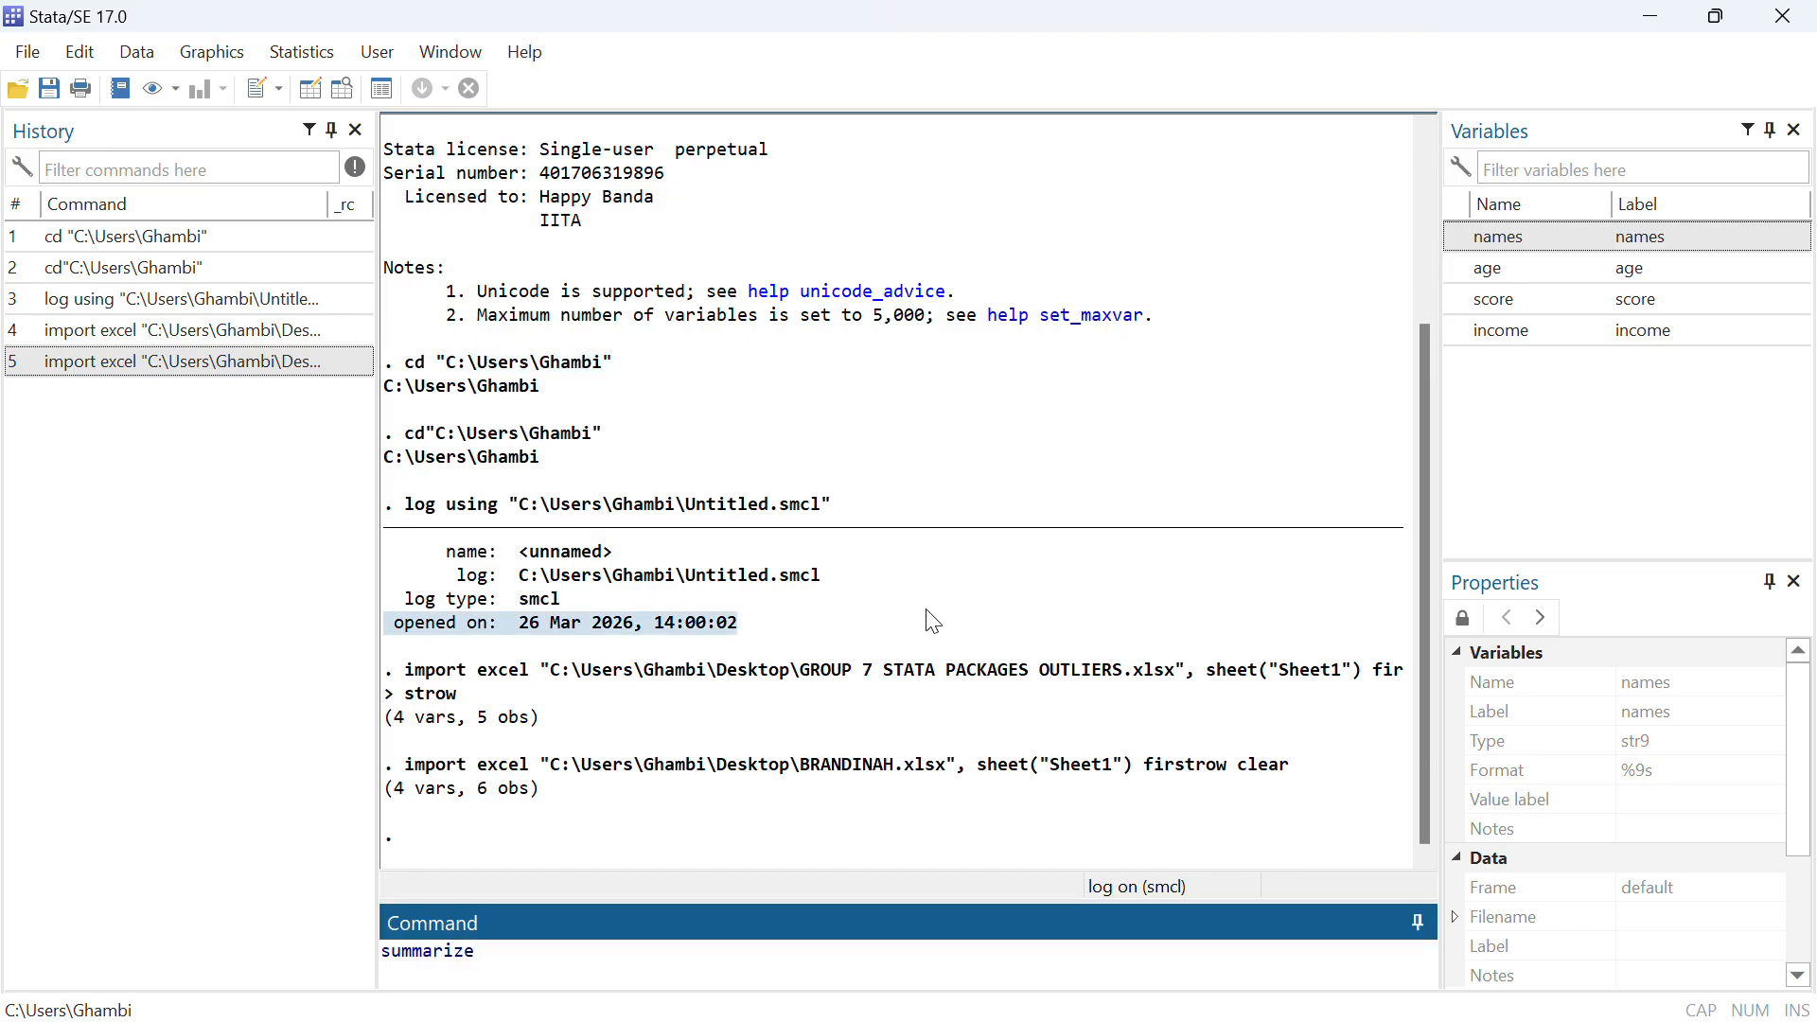
{"action": "key", "text": "Return"}
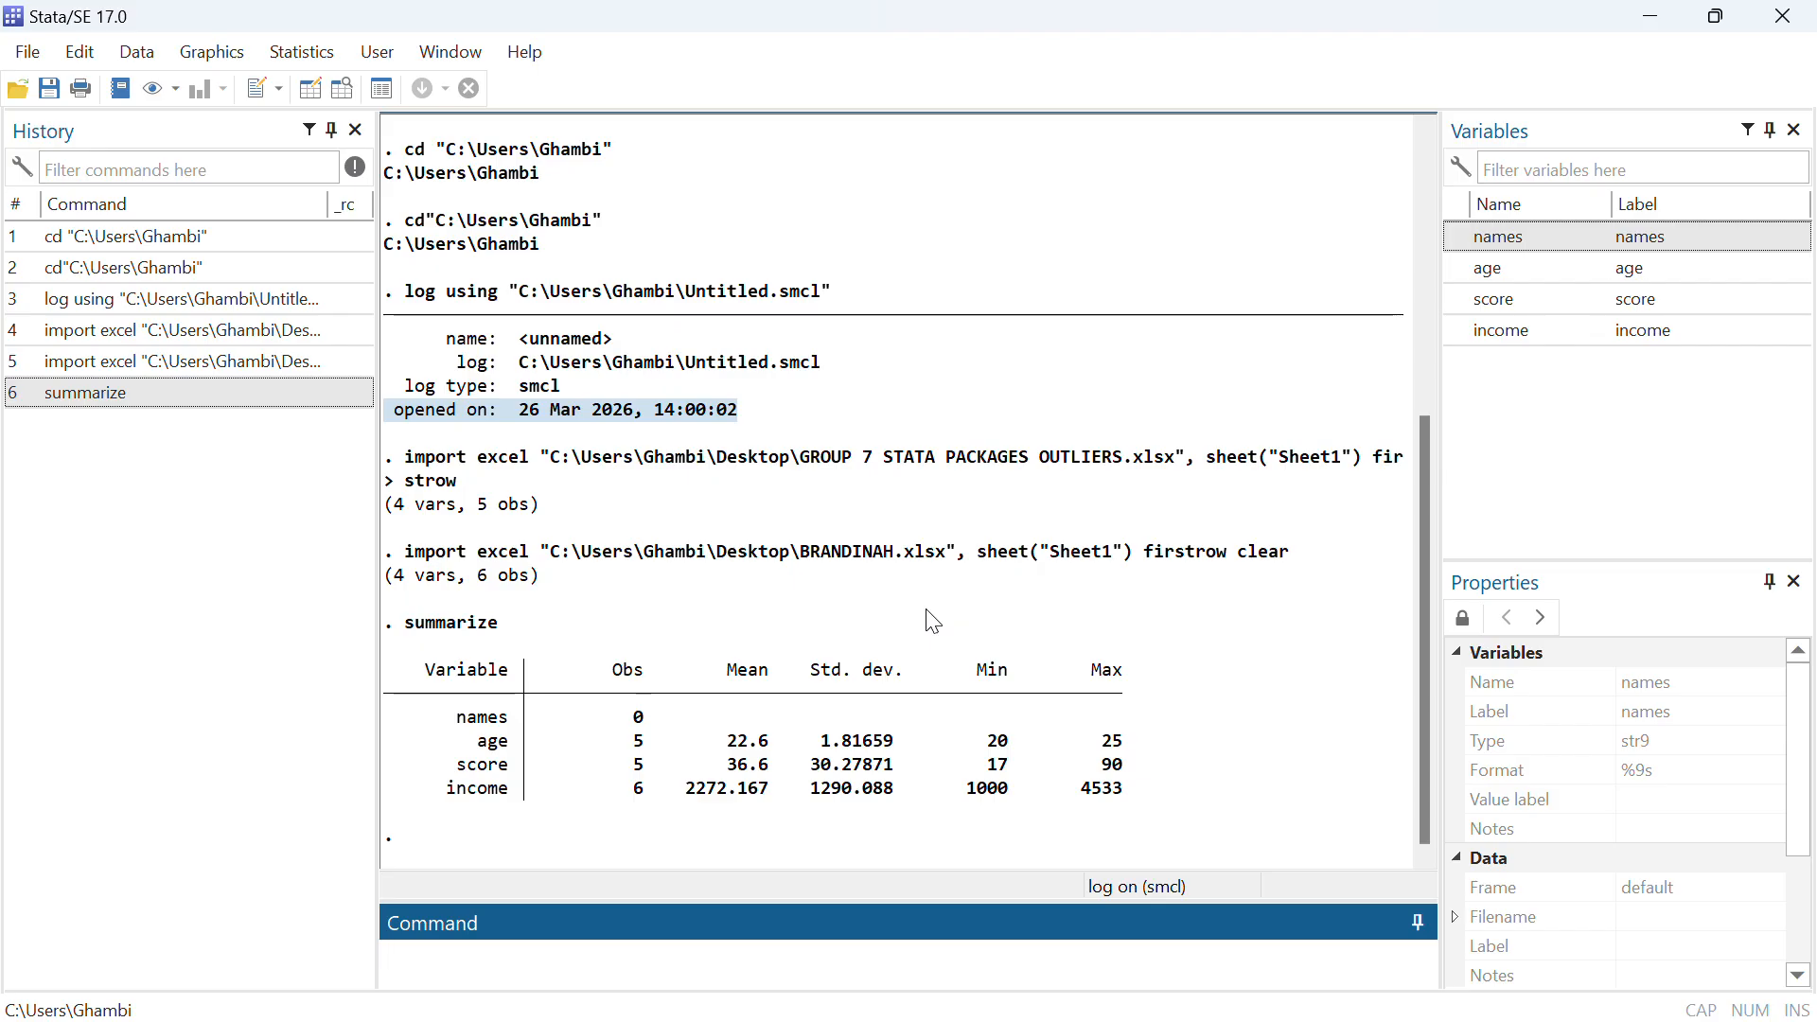
Report missing values by running misstable summarize for age, score and income
{"action": "type", "text": "m"}
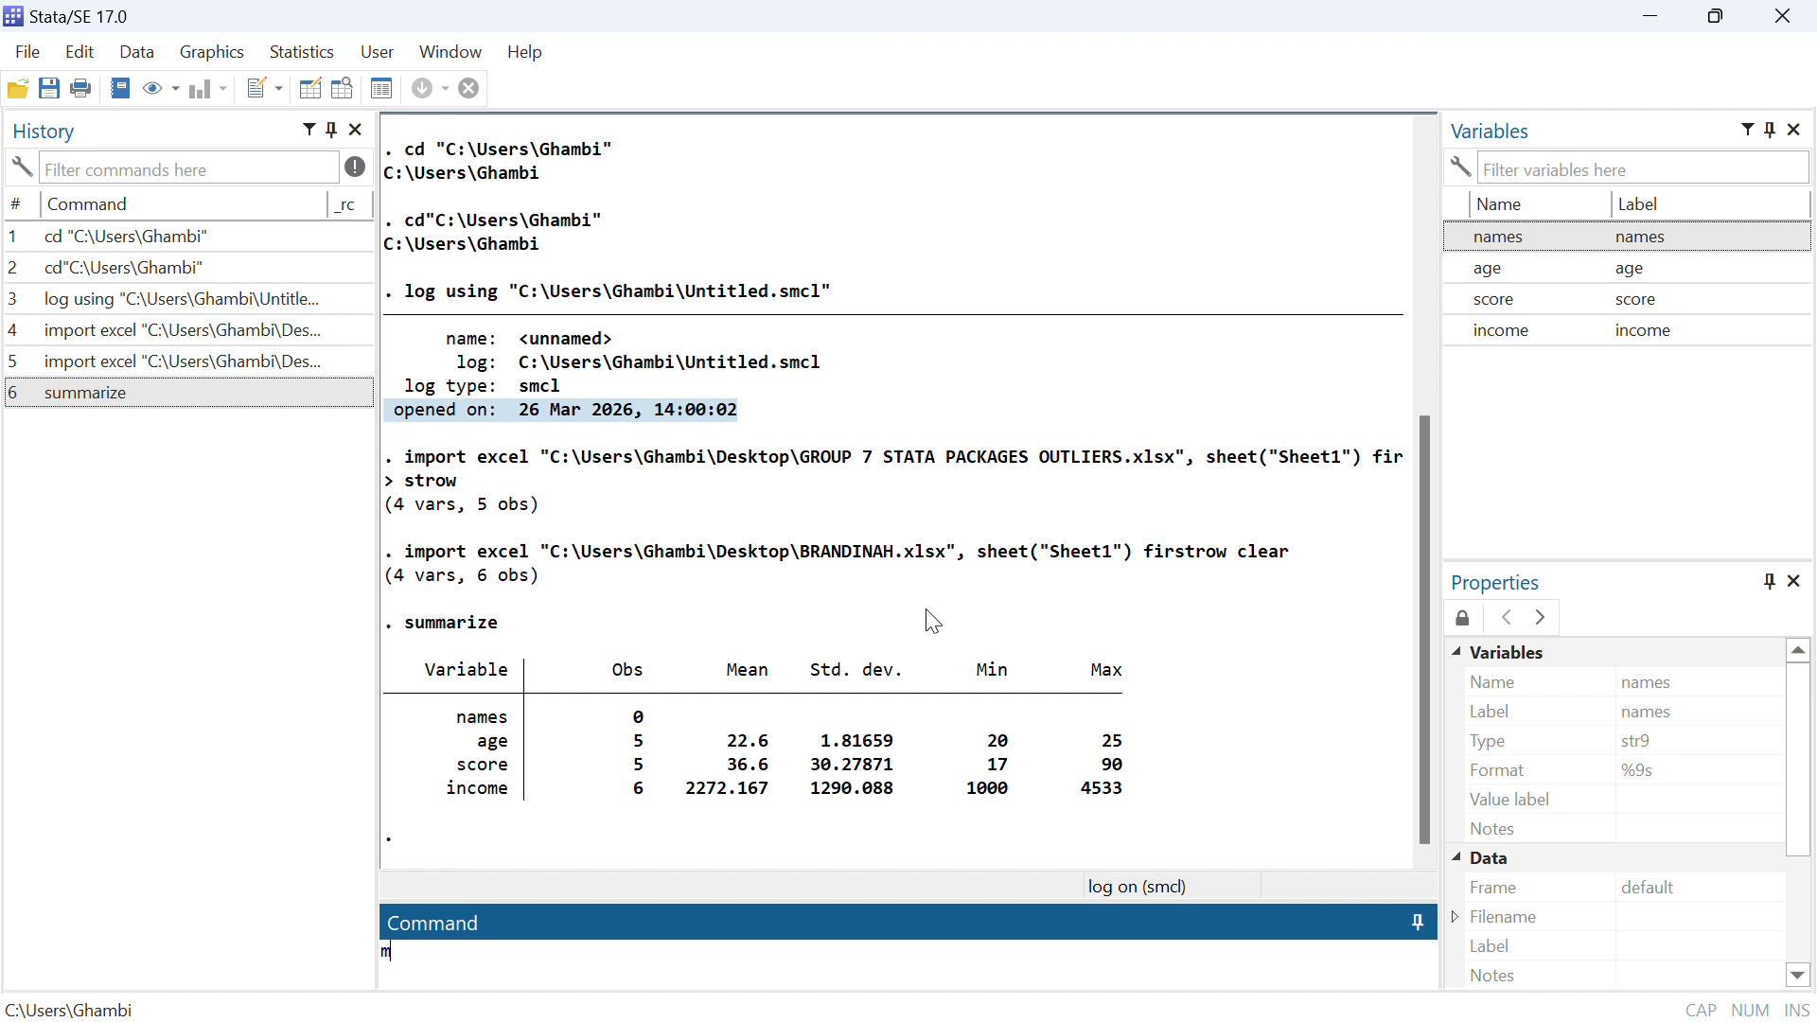
{"action": "type", "text": "isstable summariz"}
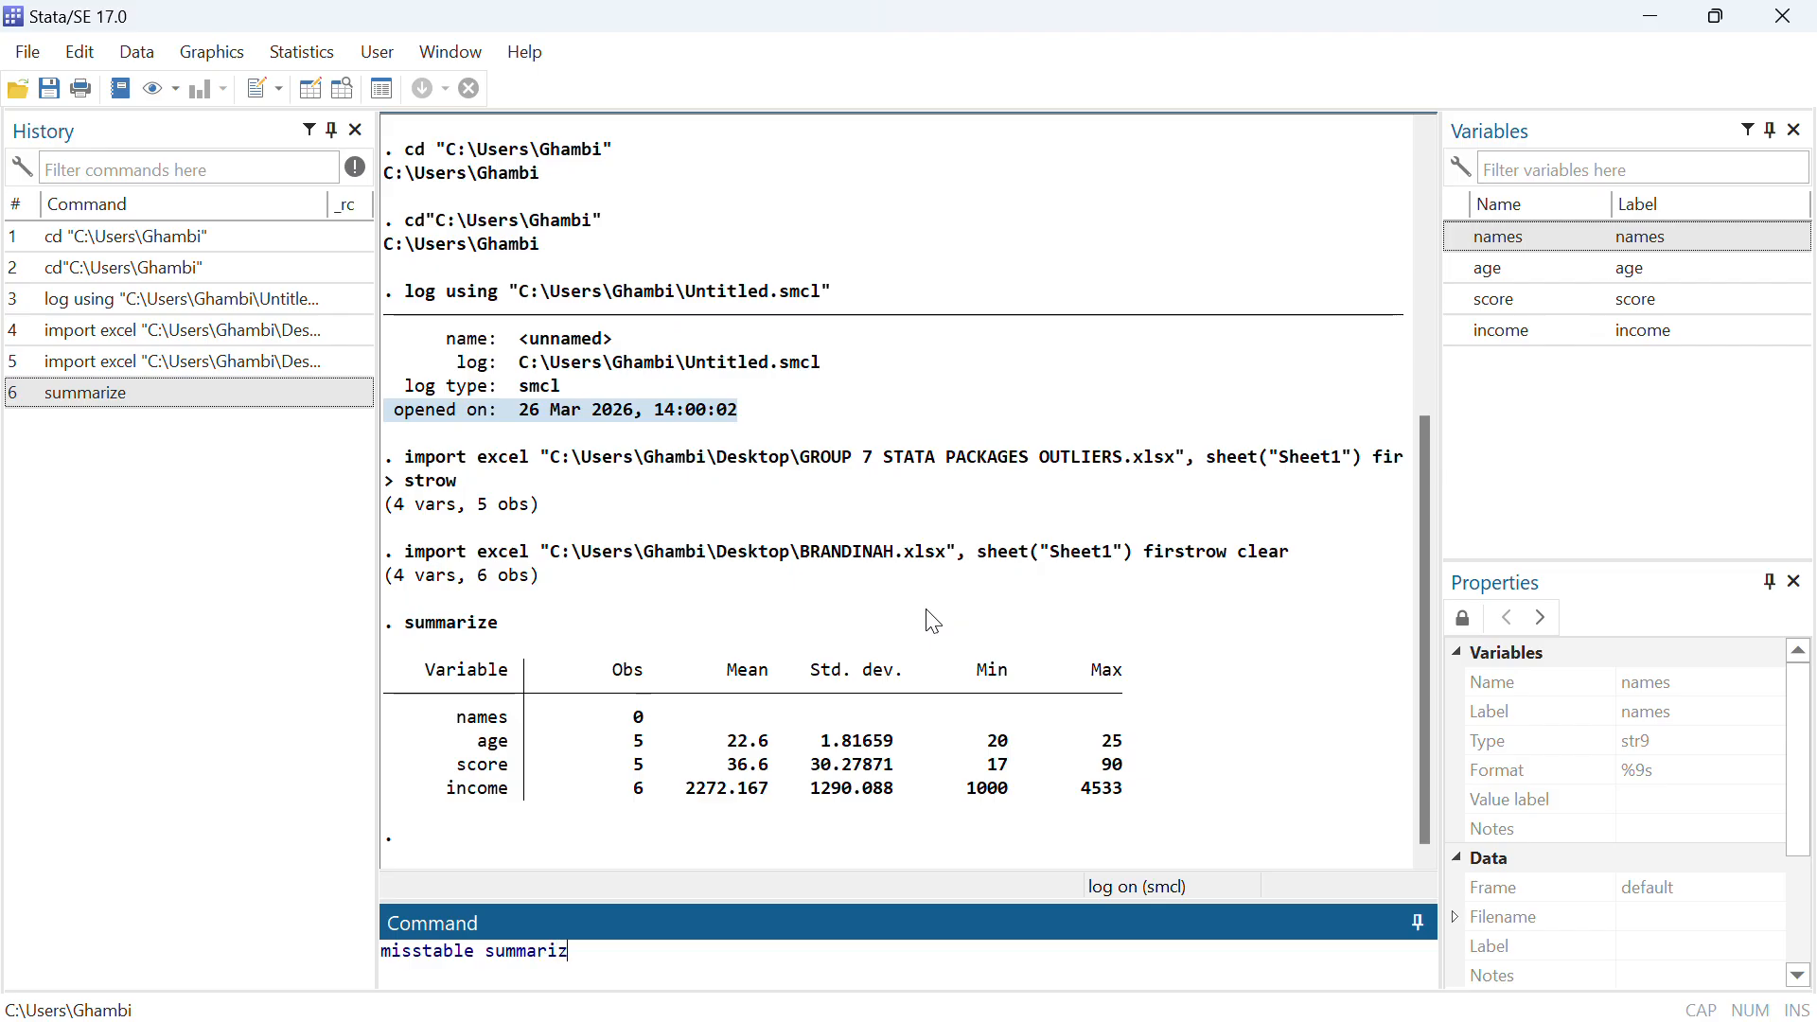
{"action": "type", "text": "e a"}
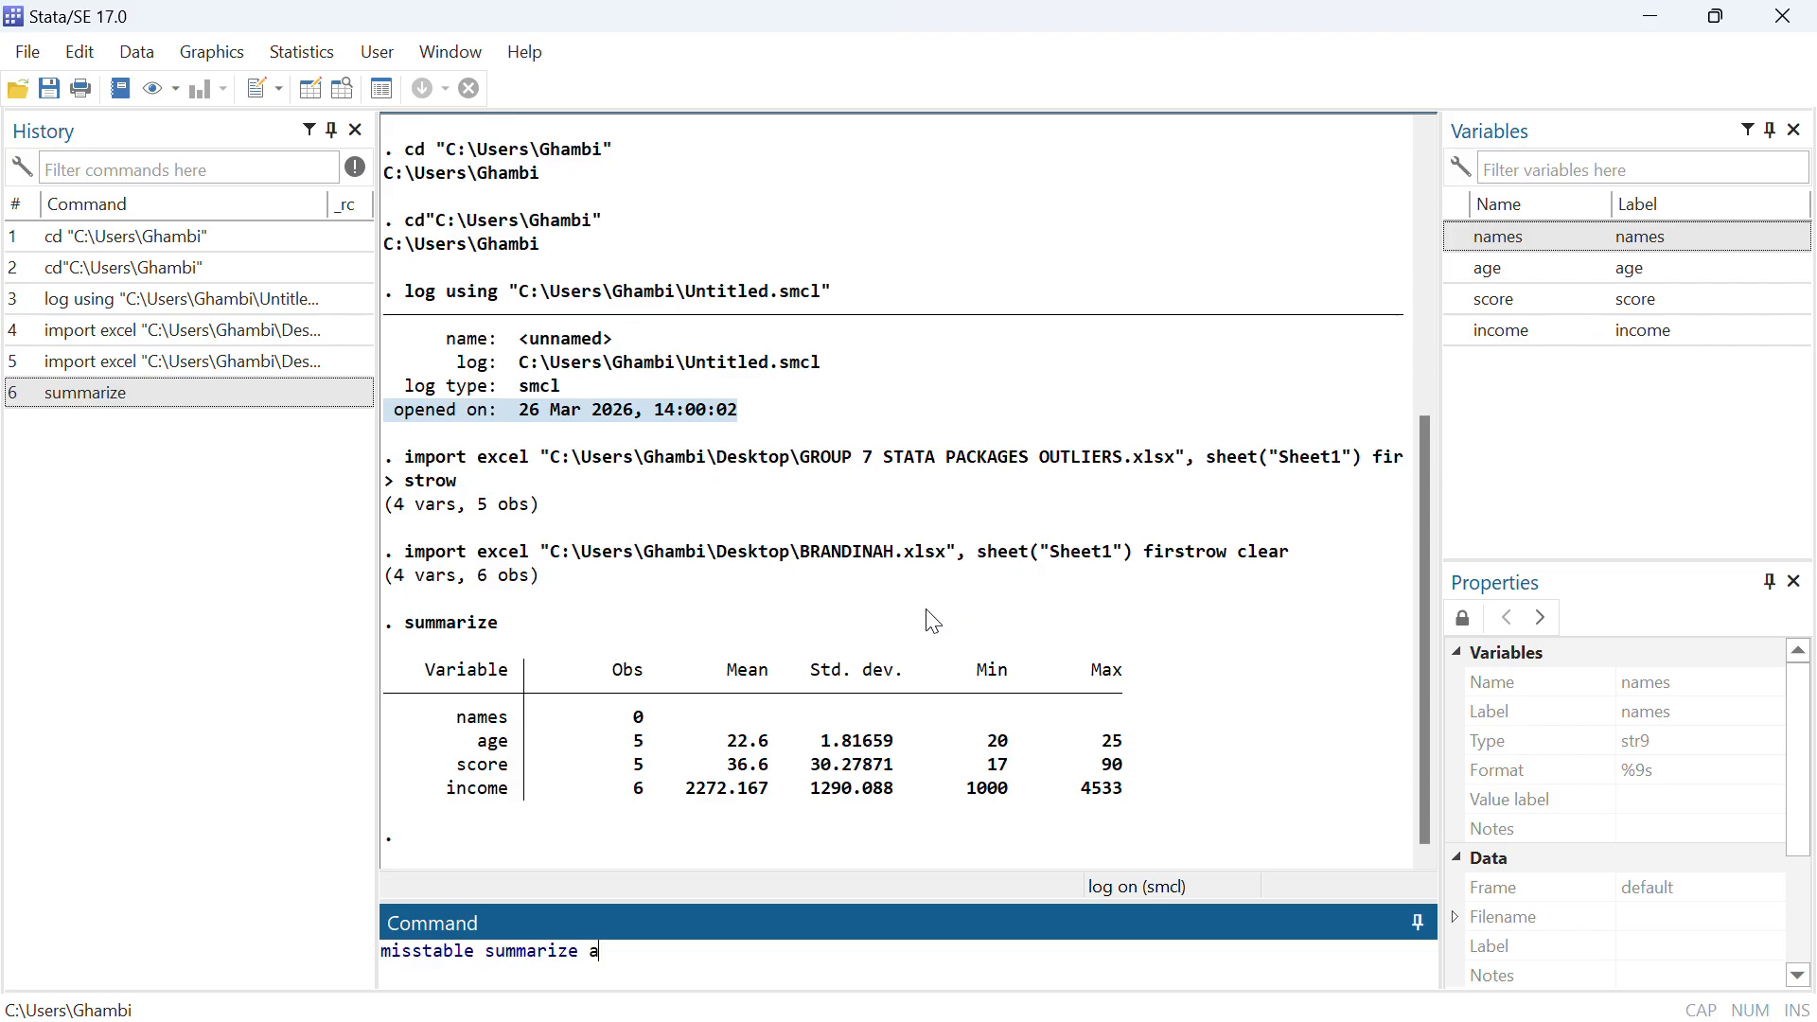
{"action": "type", "text": "ge score incom"}
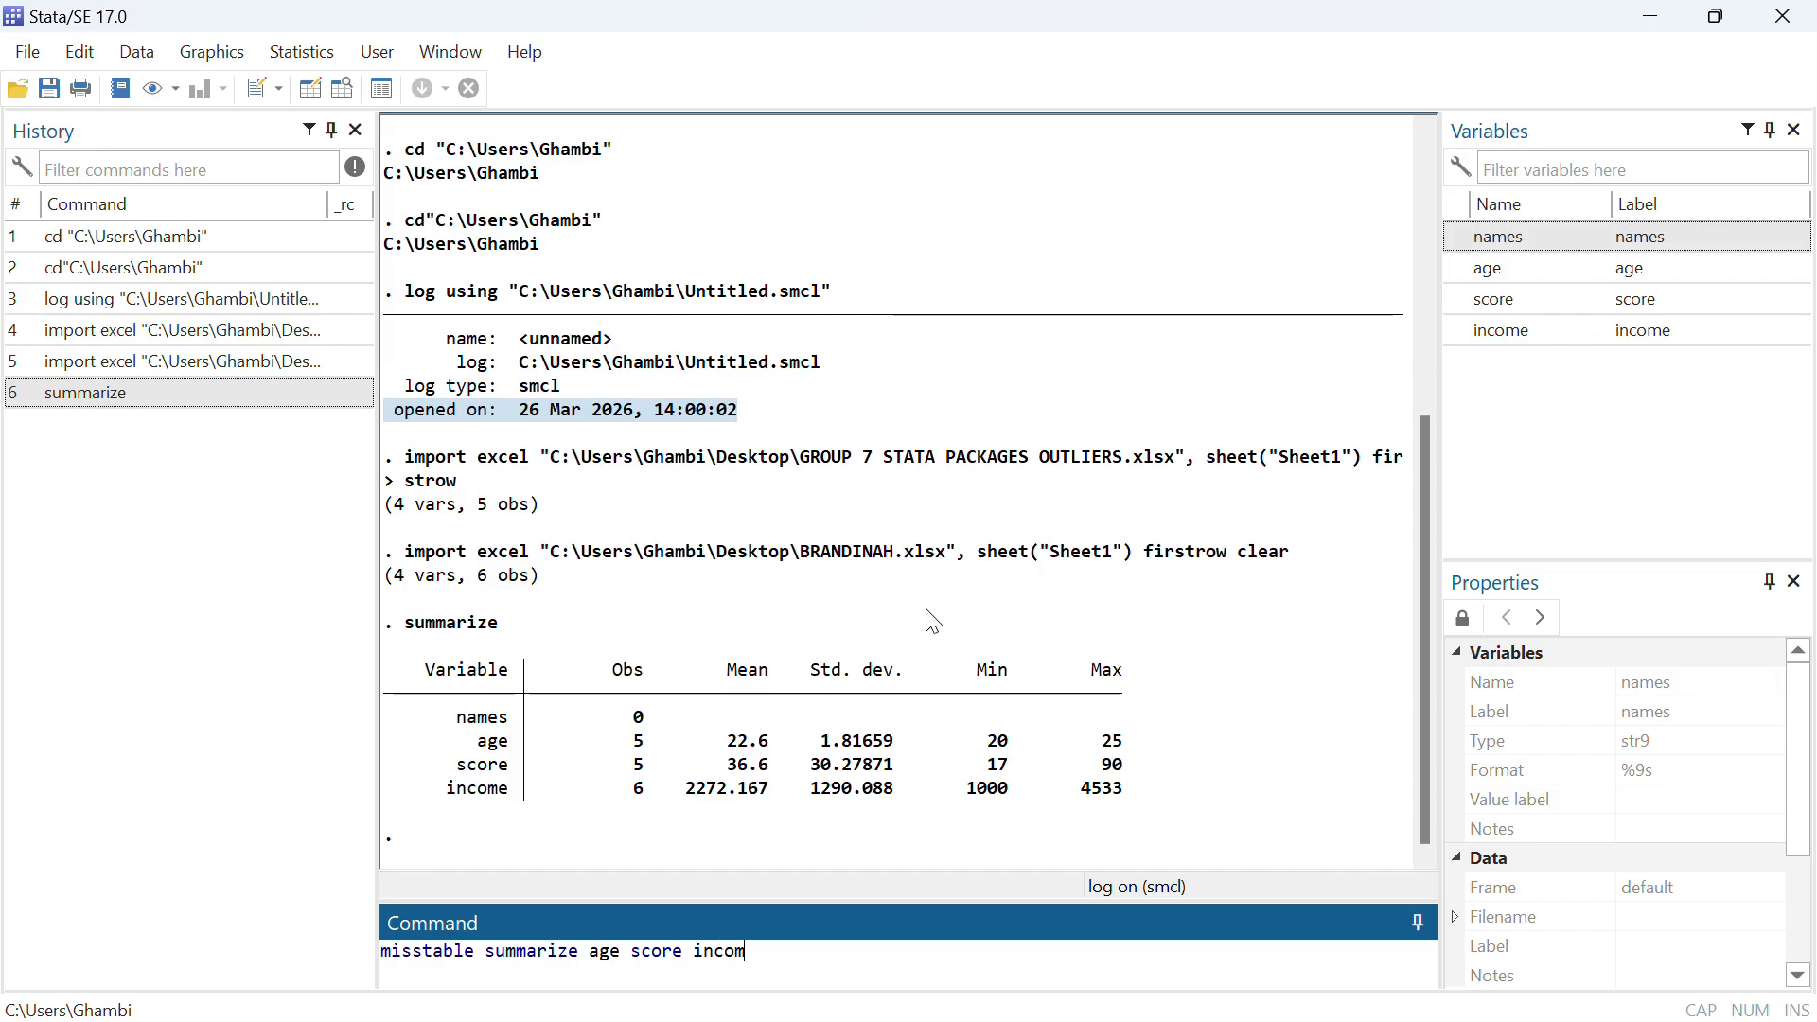
{"action": "type", "text": "e"}
{"action": "key", "text": "Return"}
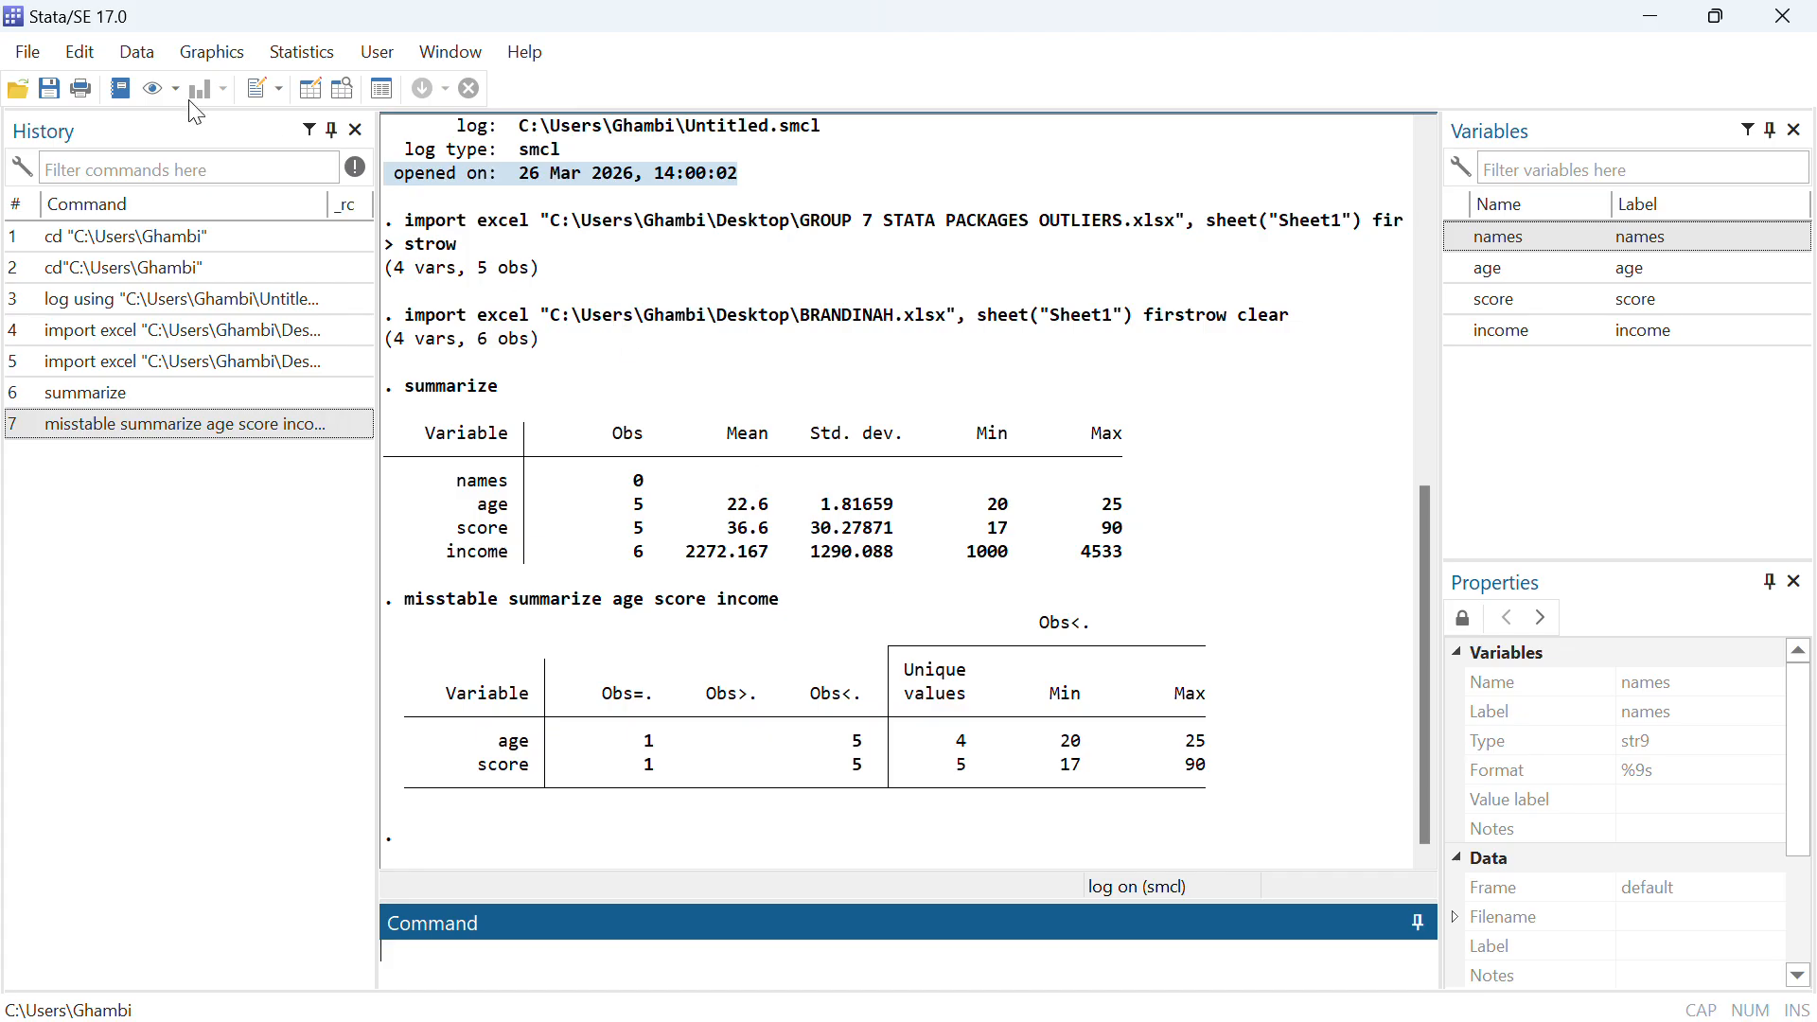
Import the GROUP 7 STATA PACKAGES OUTLIERS workbook again with first-row variable names, discarding the data in memory
{"action": "left_click", "coordinate": [26, 55]}
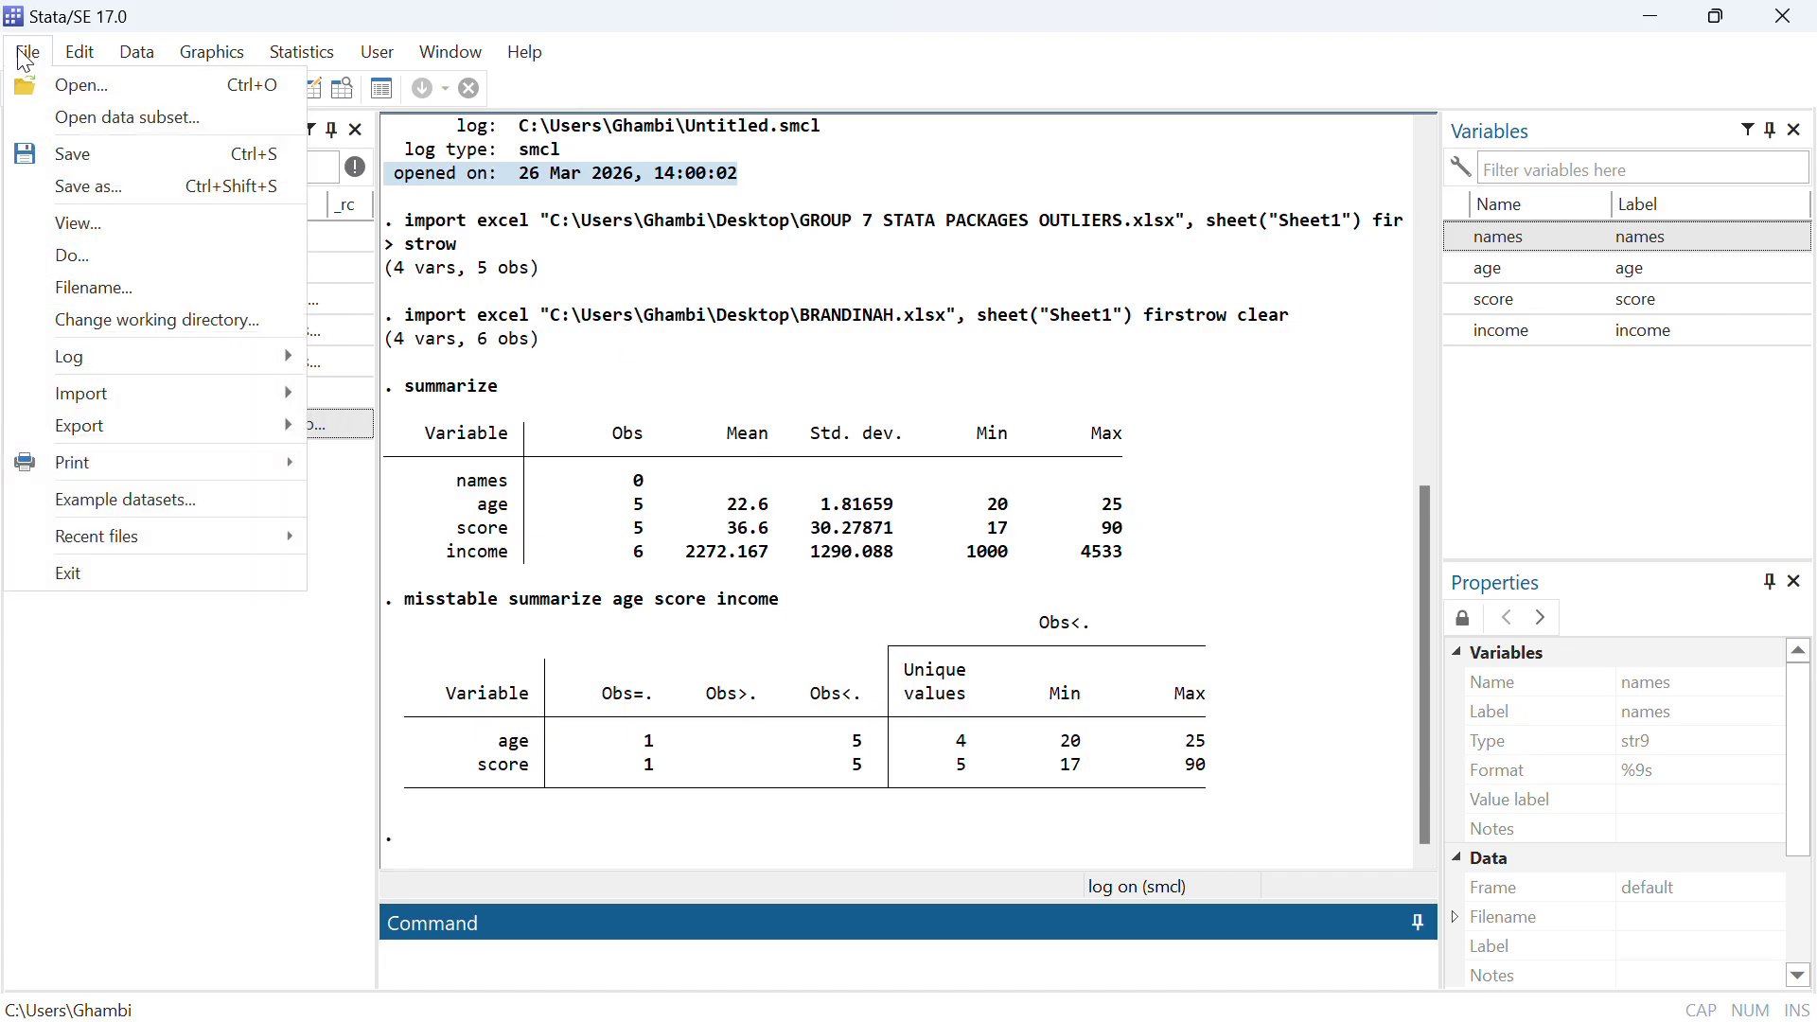
{"action": "mouse_move", "coordinate": [184, 407]}
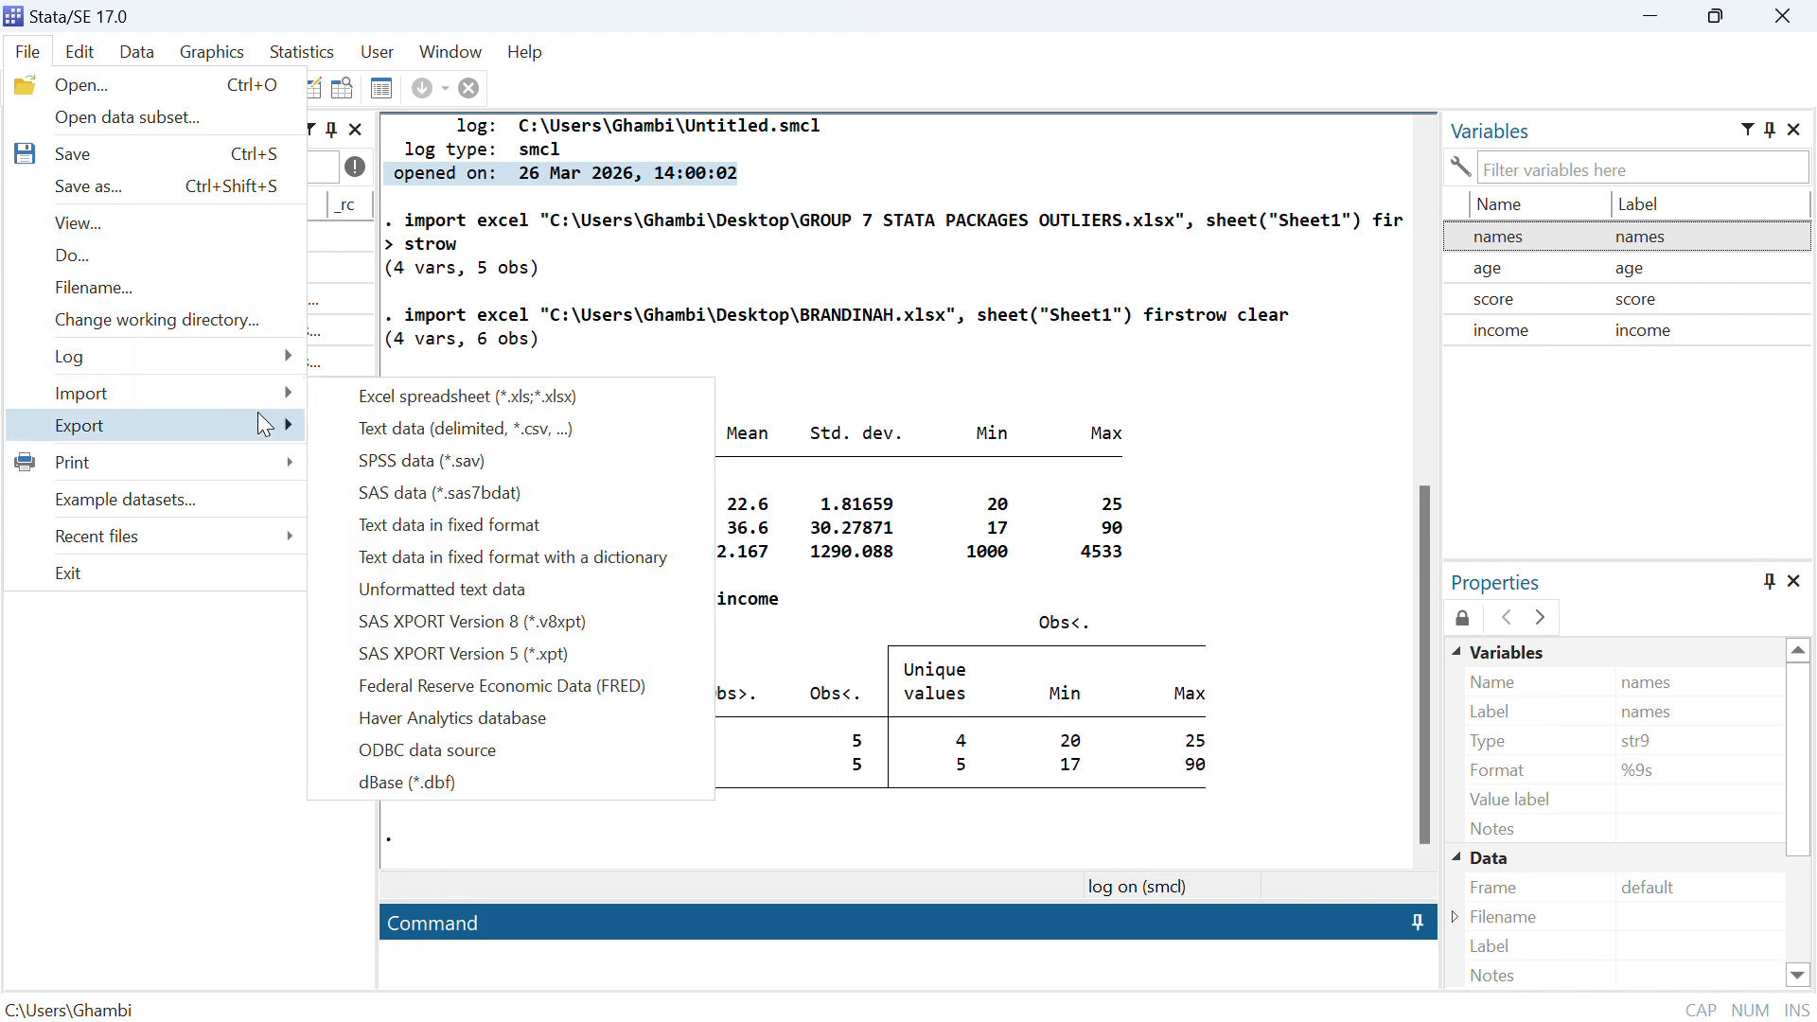
{"action": "left_click", "coordinate": [378, 408]}
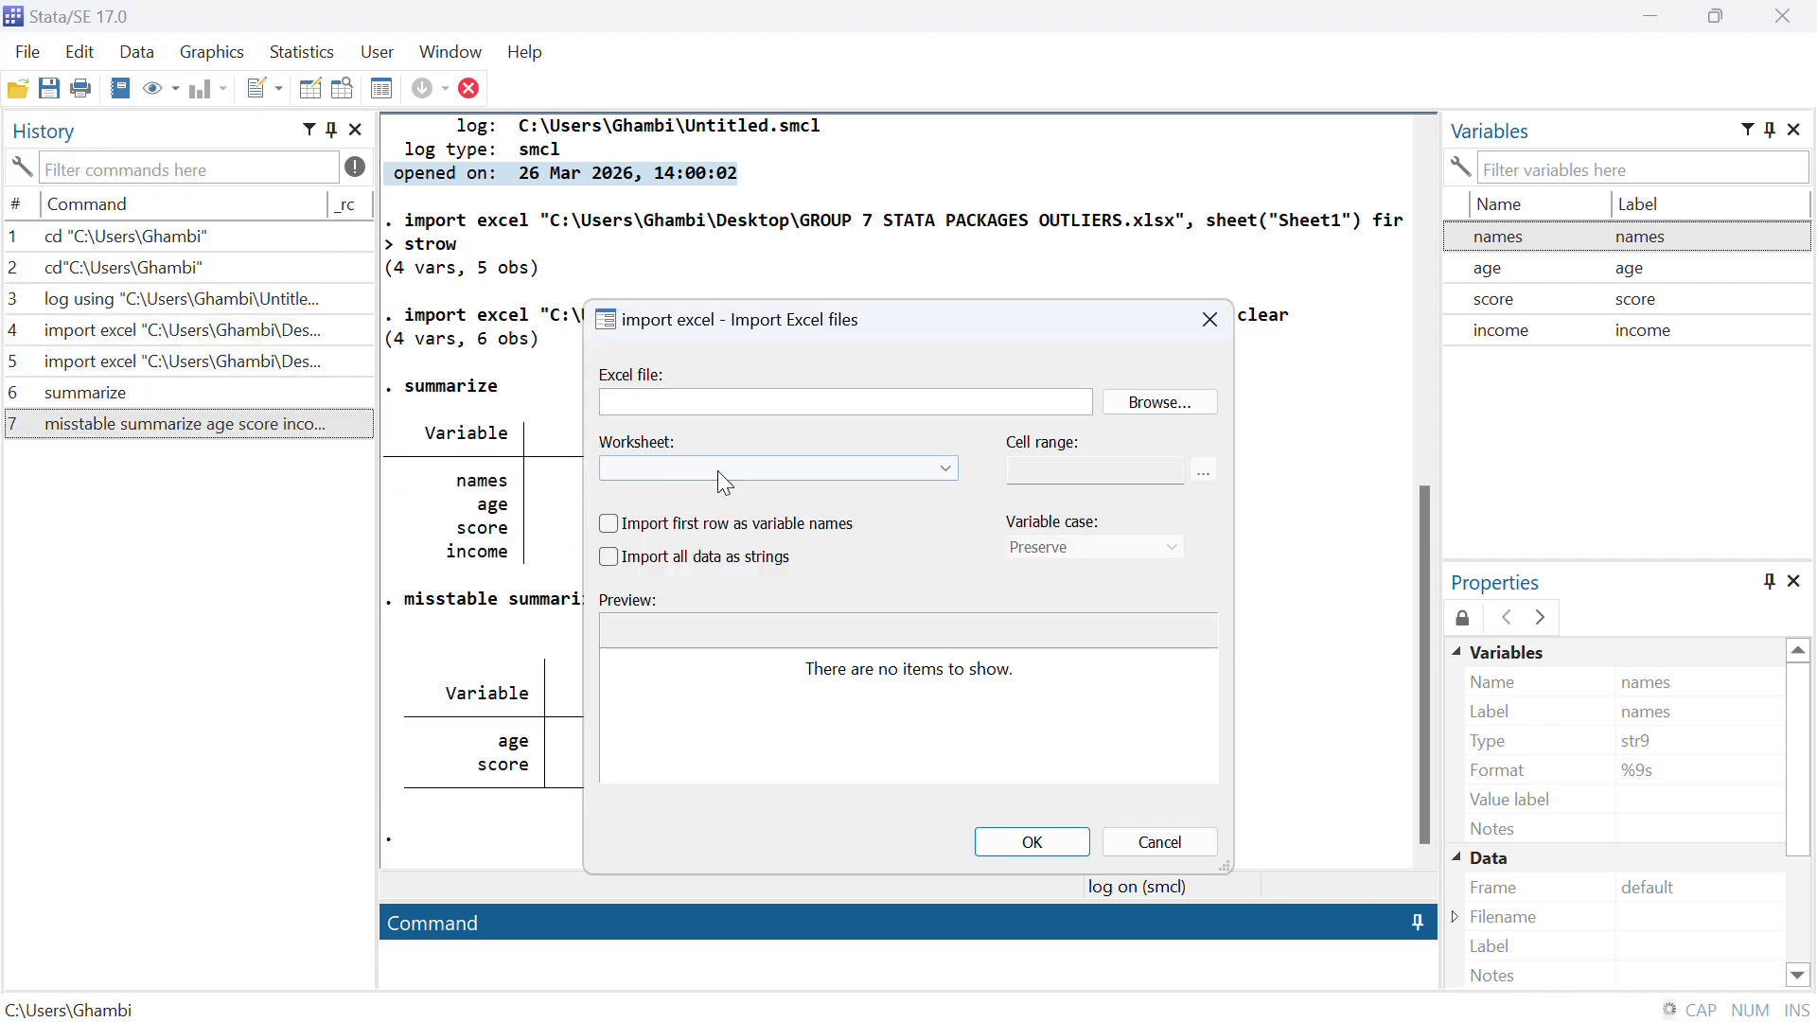
{"action": "left_click", "coordinate": [1151, 414]}
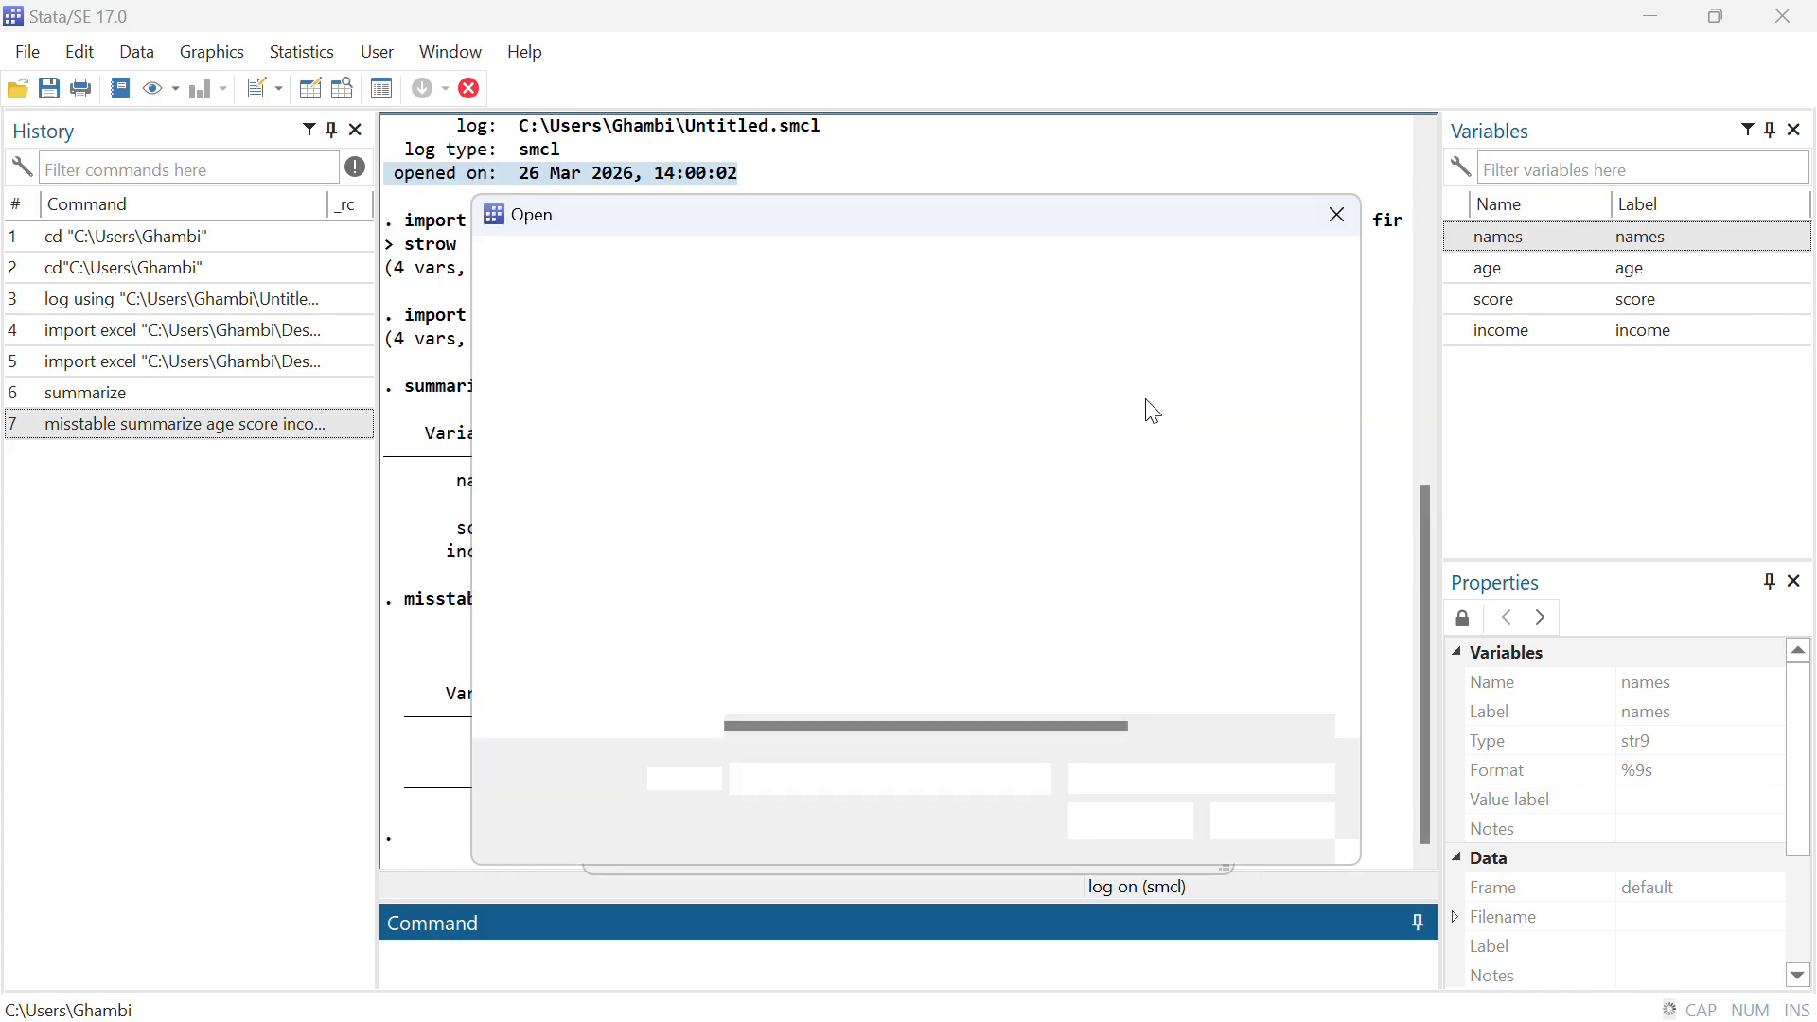
{"action": "left_click", "coordinate": [1011, 617]}
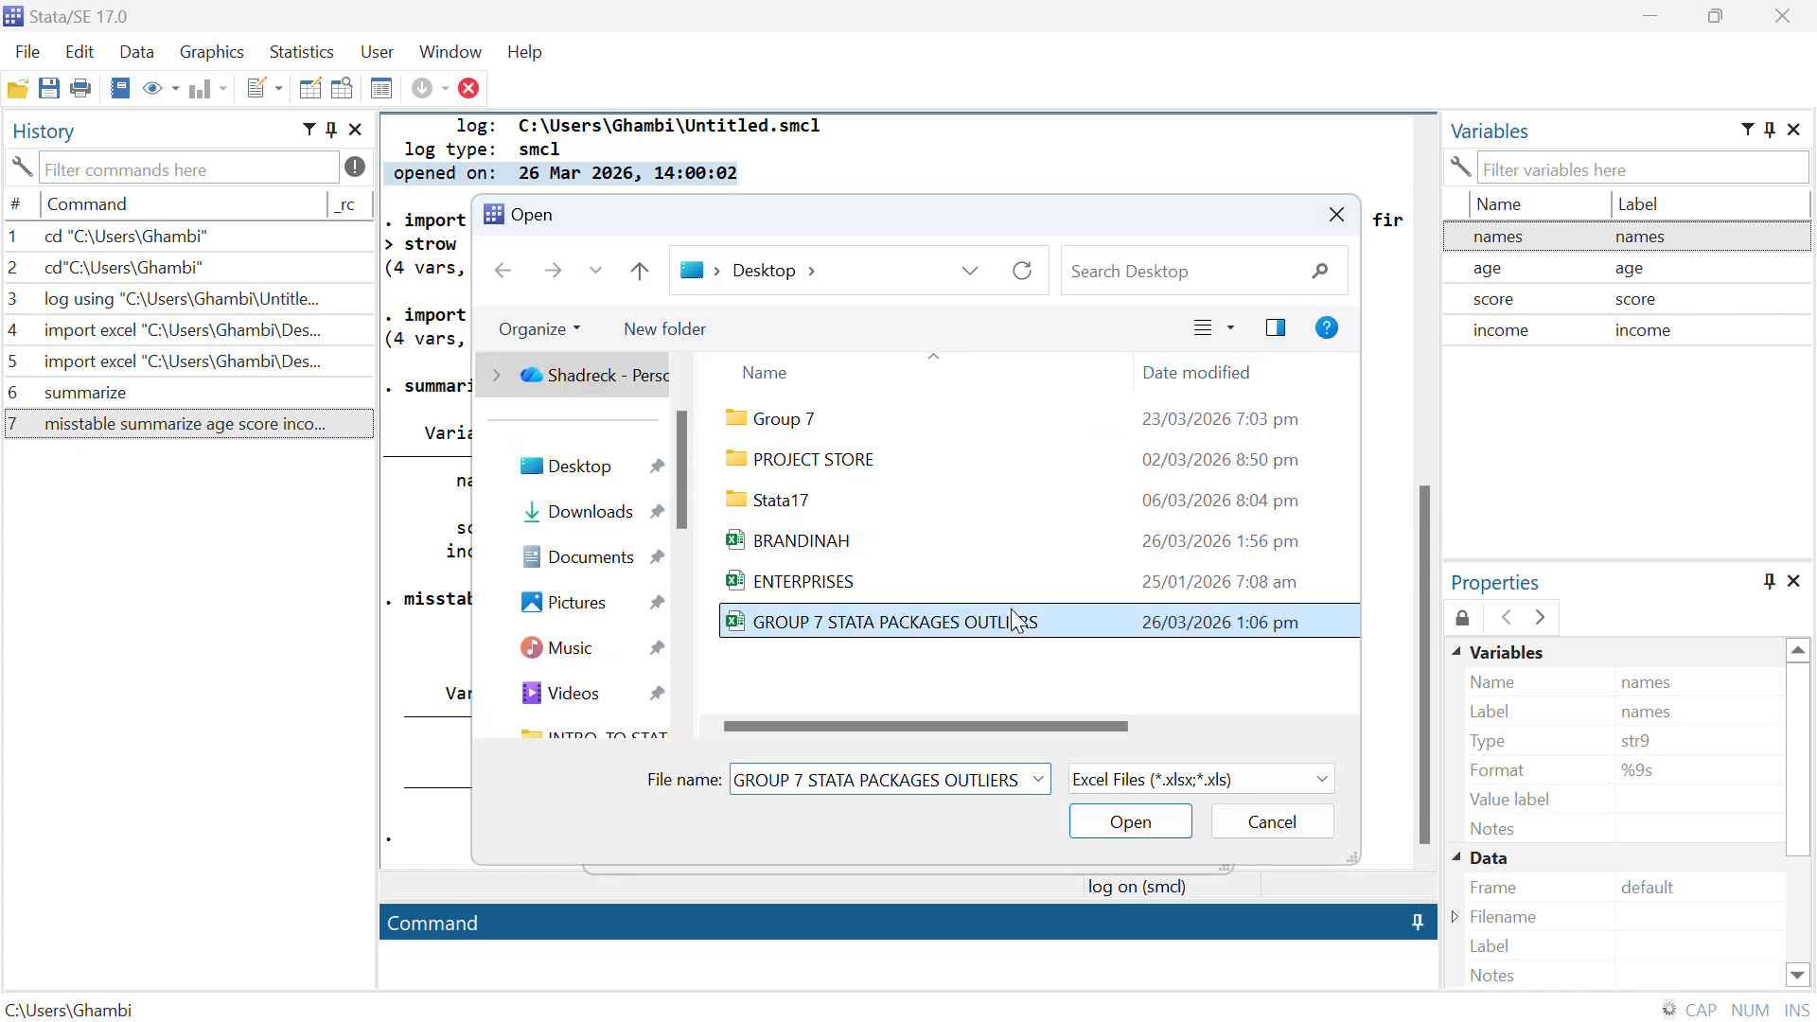
{"action": "left_click", "coordinate": [1143, 814]}
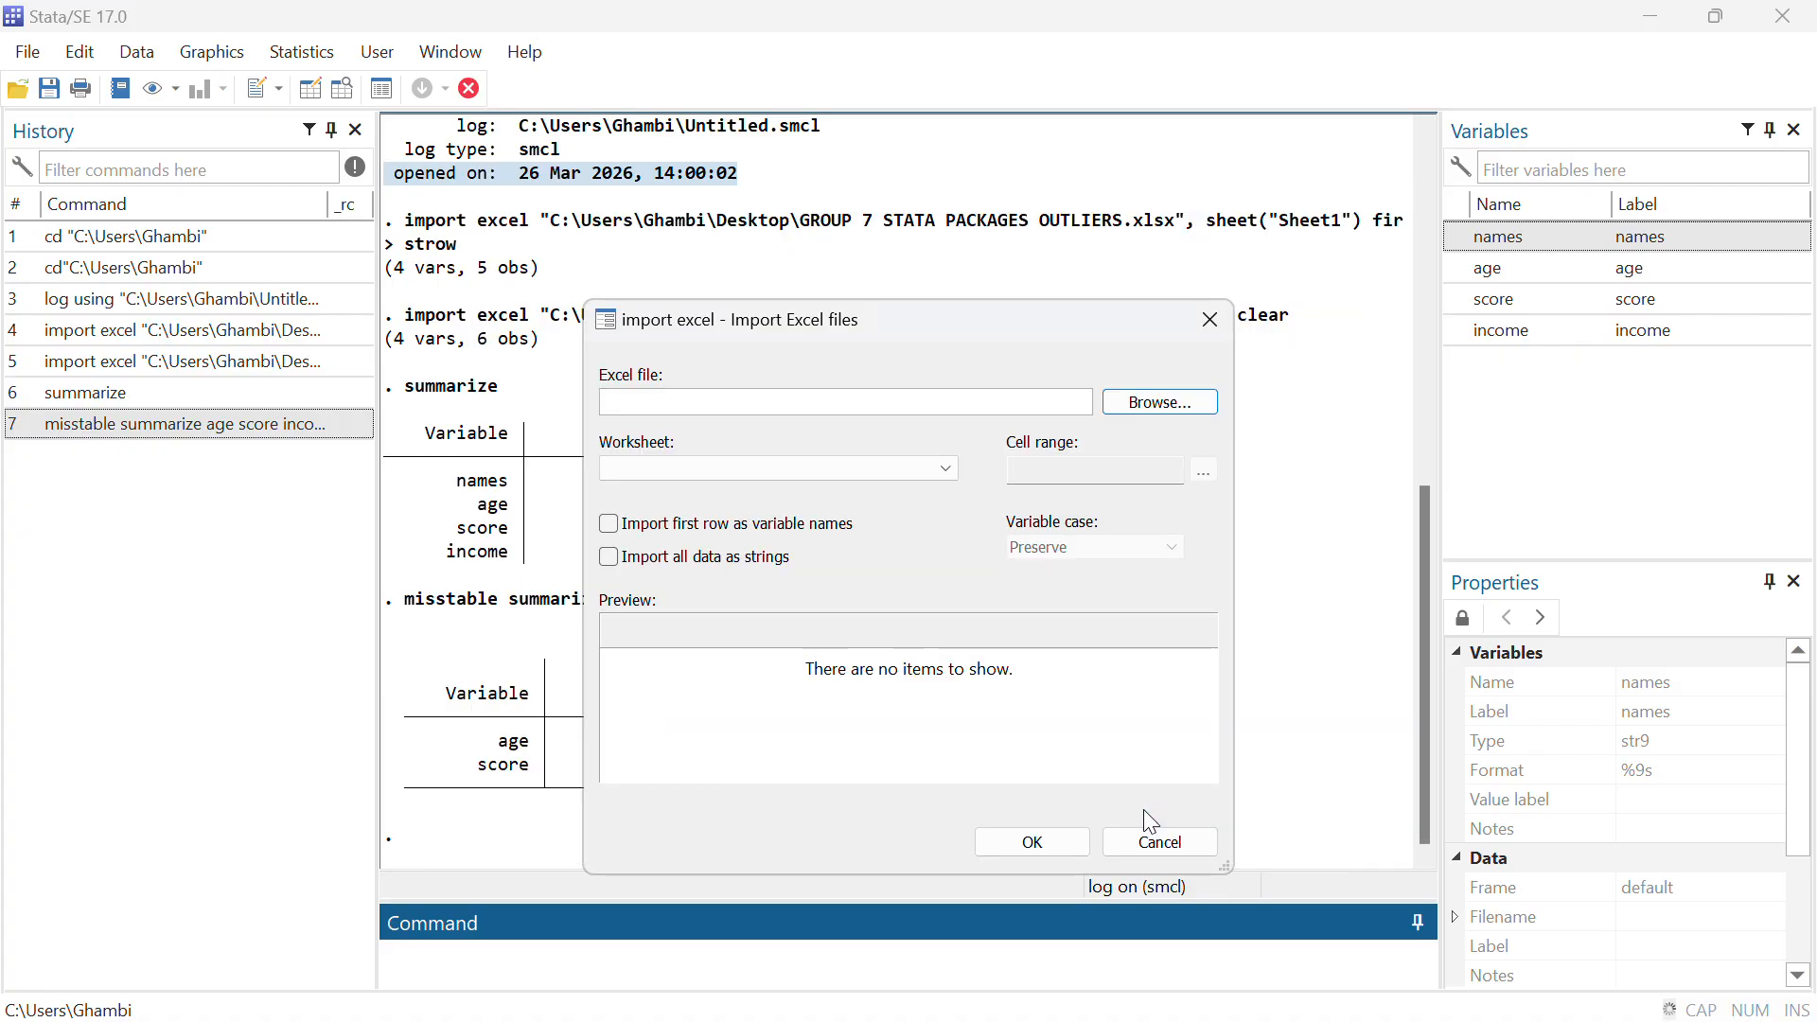
{"action": "left_click", "coordinate": [609, 523]}
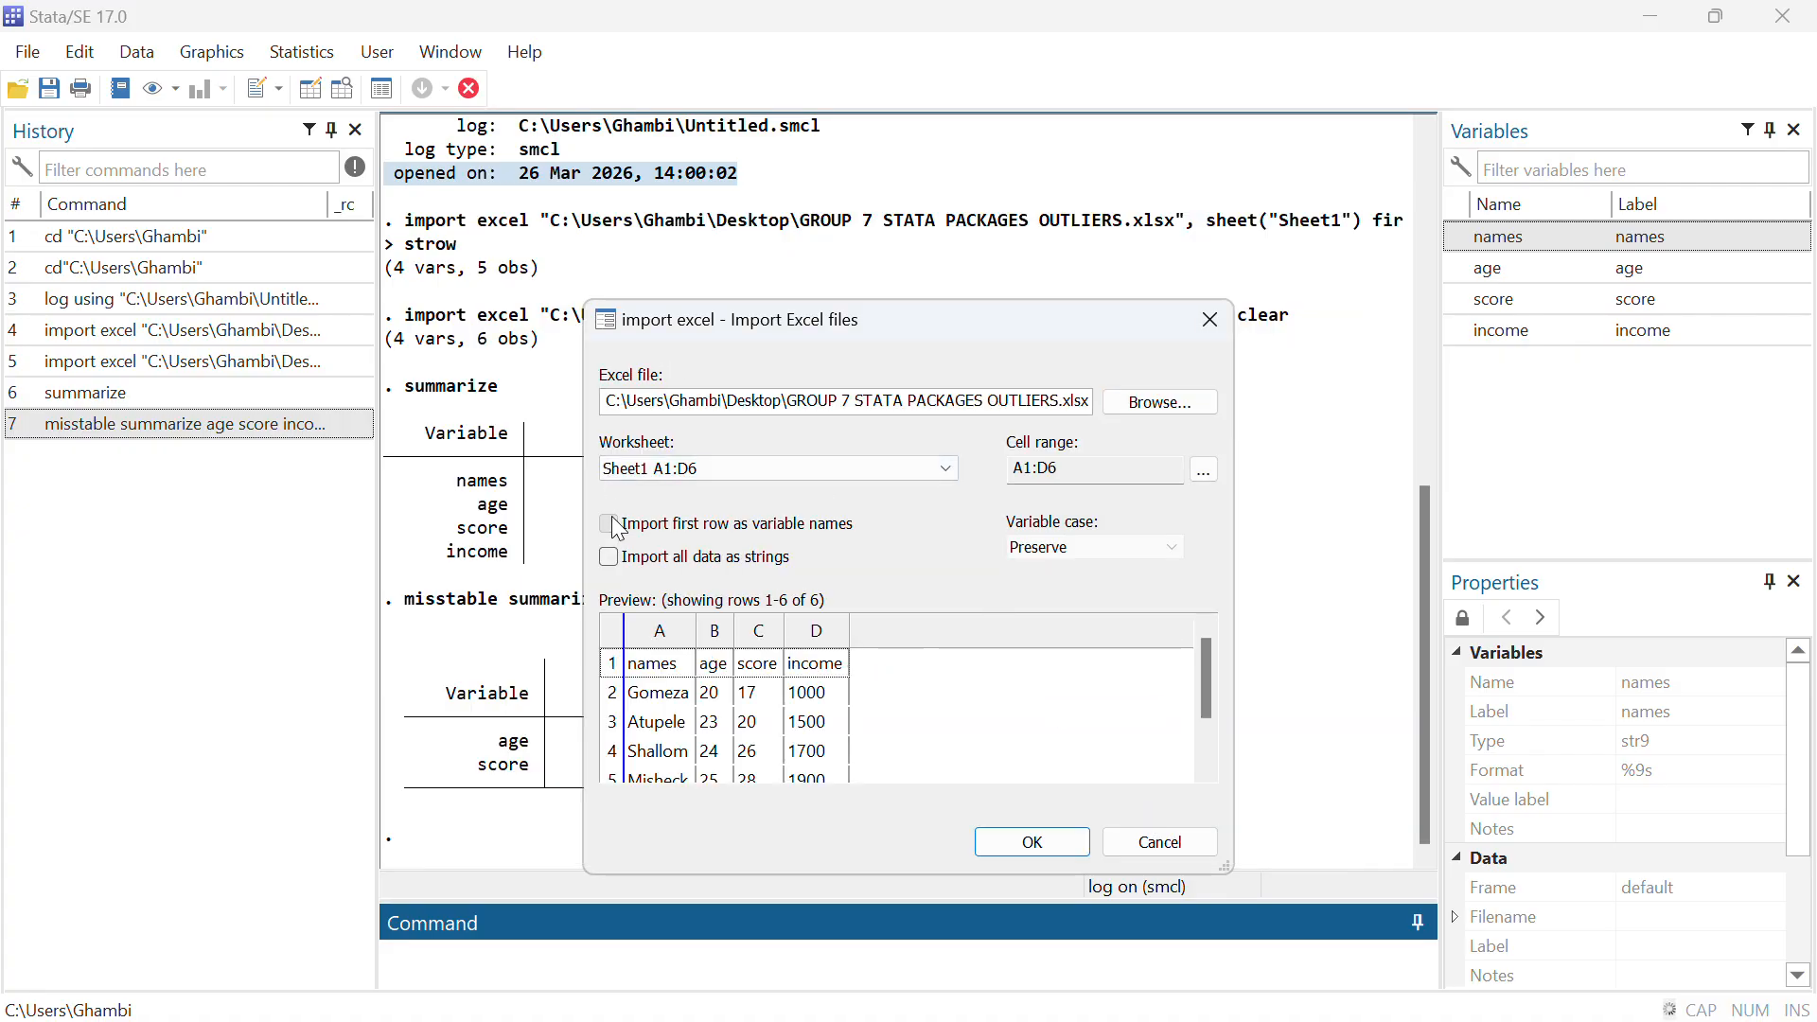
{"action": "left_click", "coordinate": [1026, 845]}
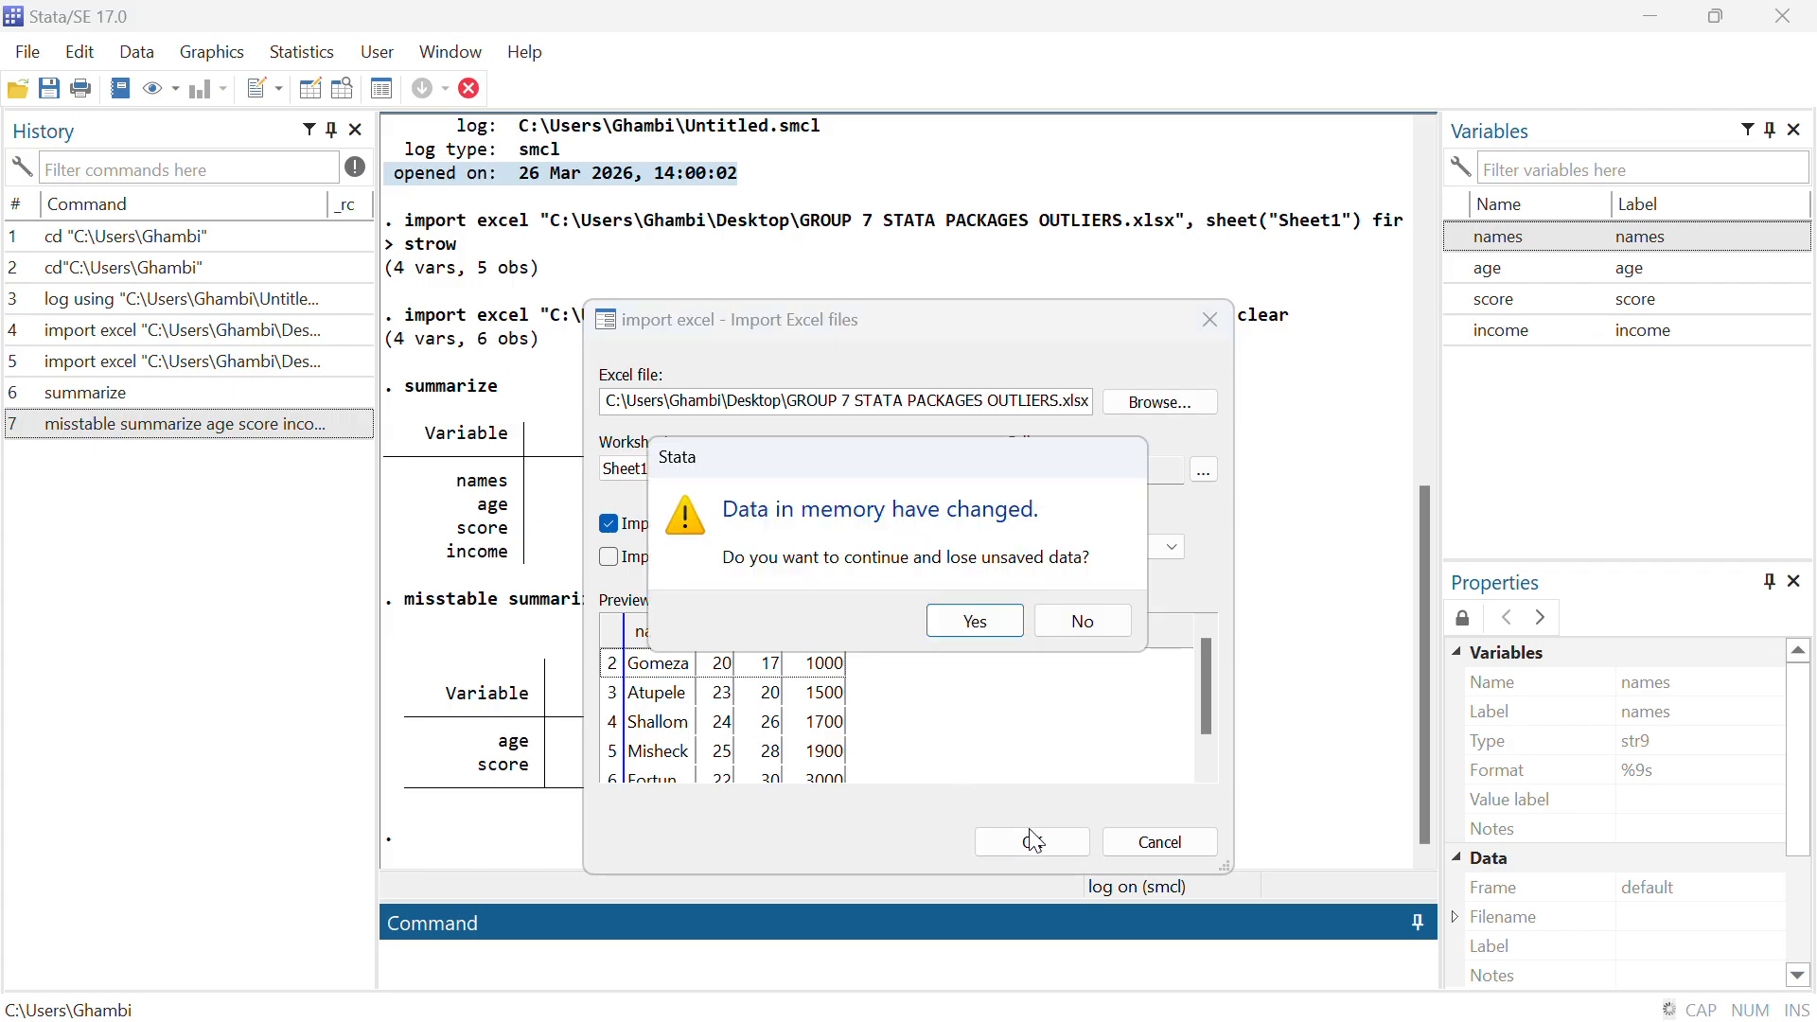
{"action": "left_click", "coordinate": [1001, 618]}
Sort the dataset by the score variable using the sort command
{"action": "type", "text": "s"}
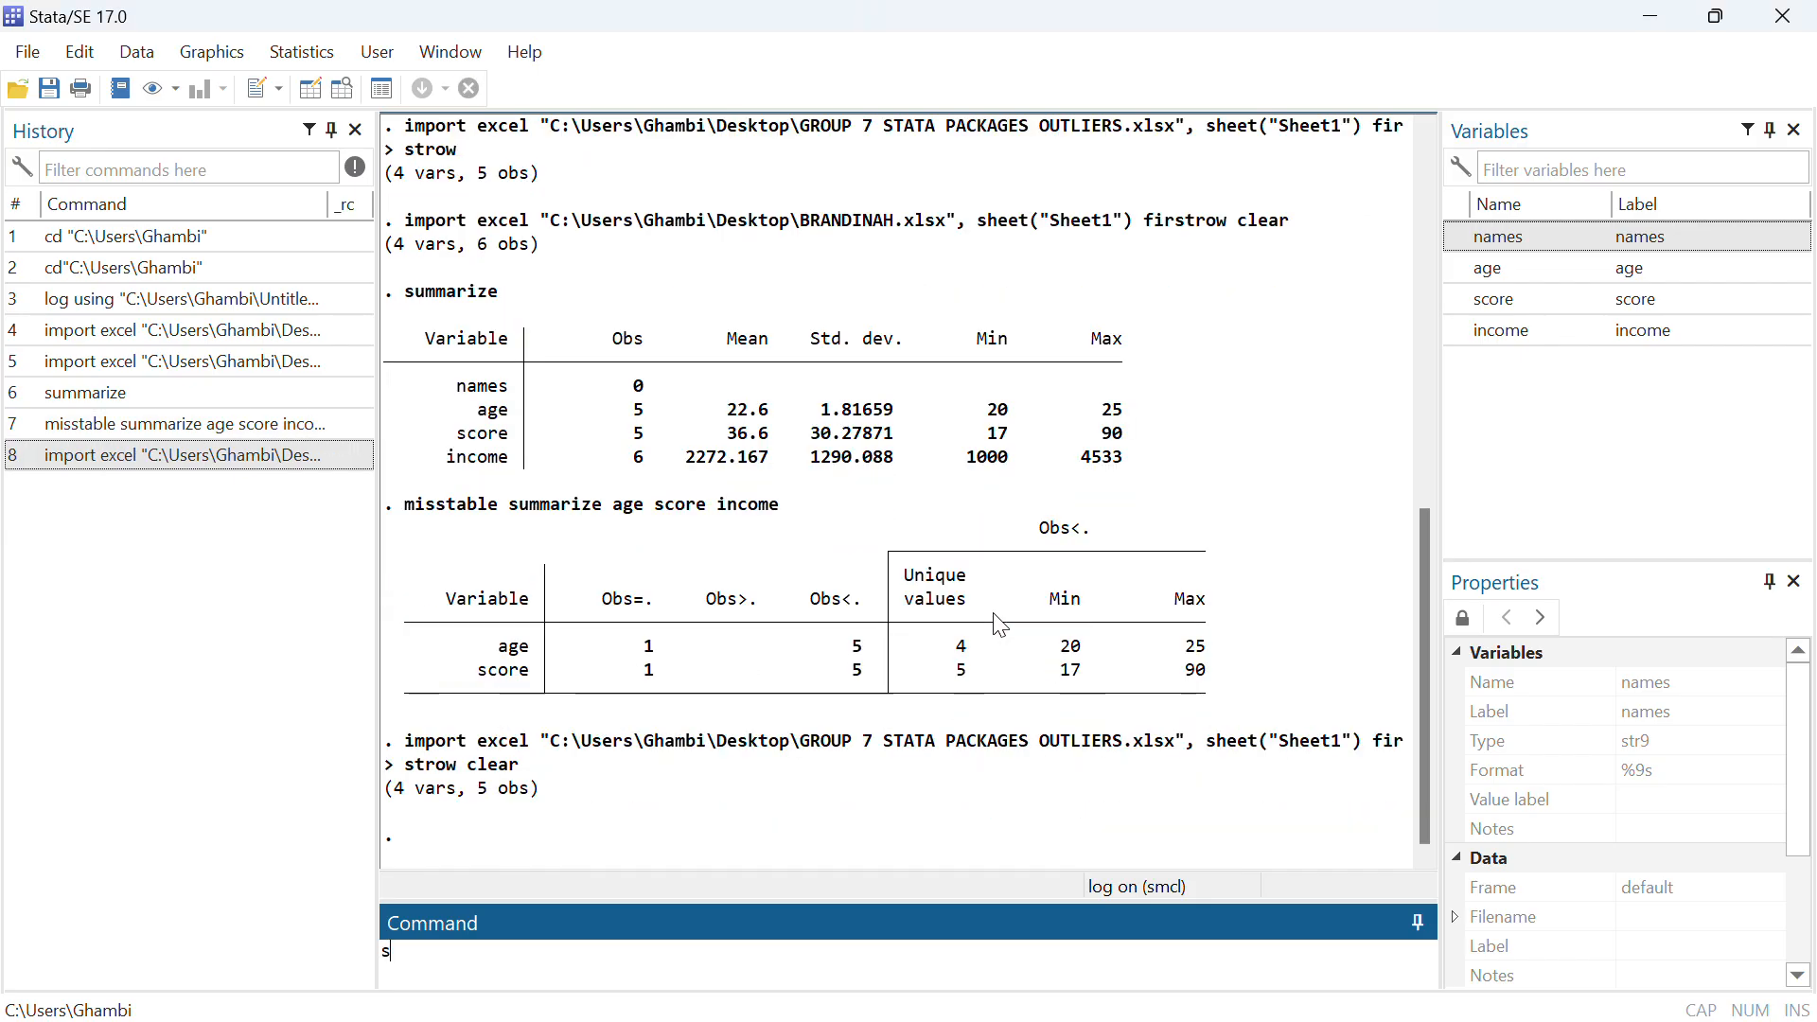
{"action": "type", "text": "ort score"}
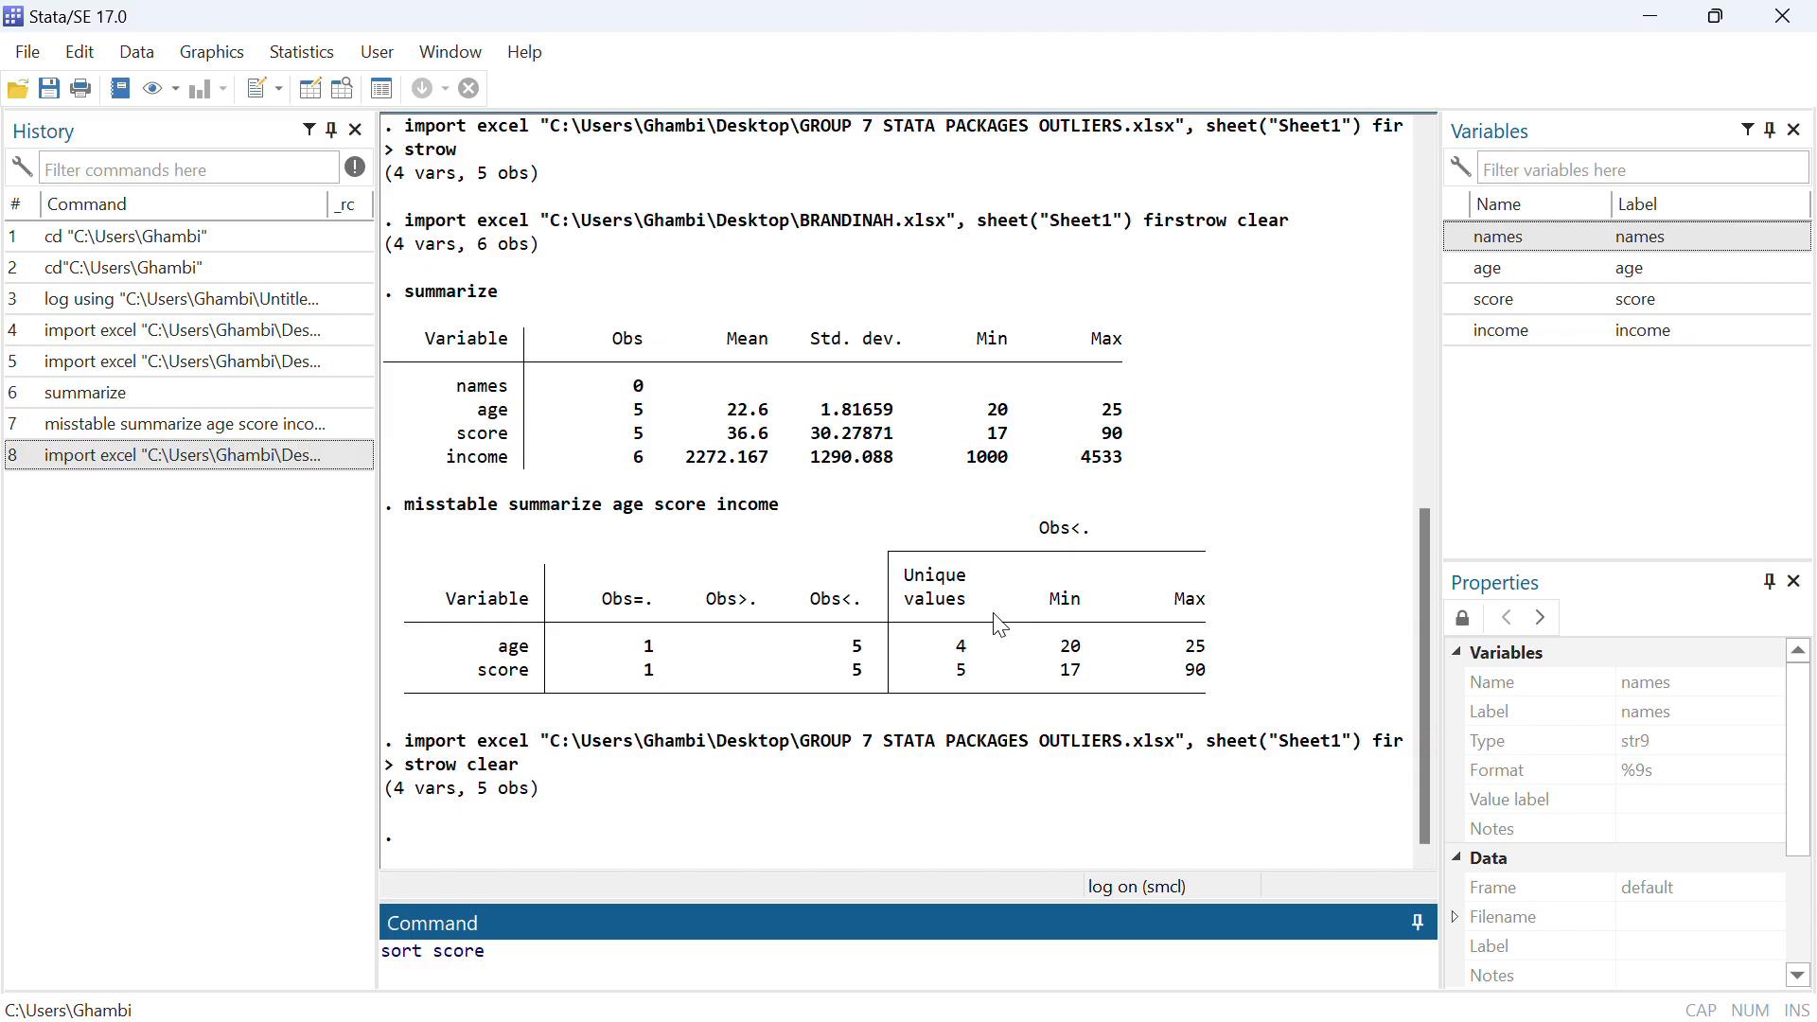
{"action": "key", "text": "Return"}
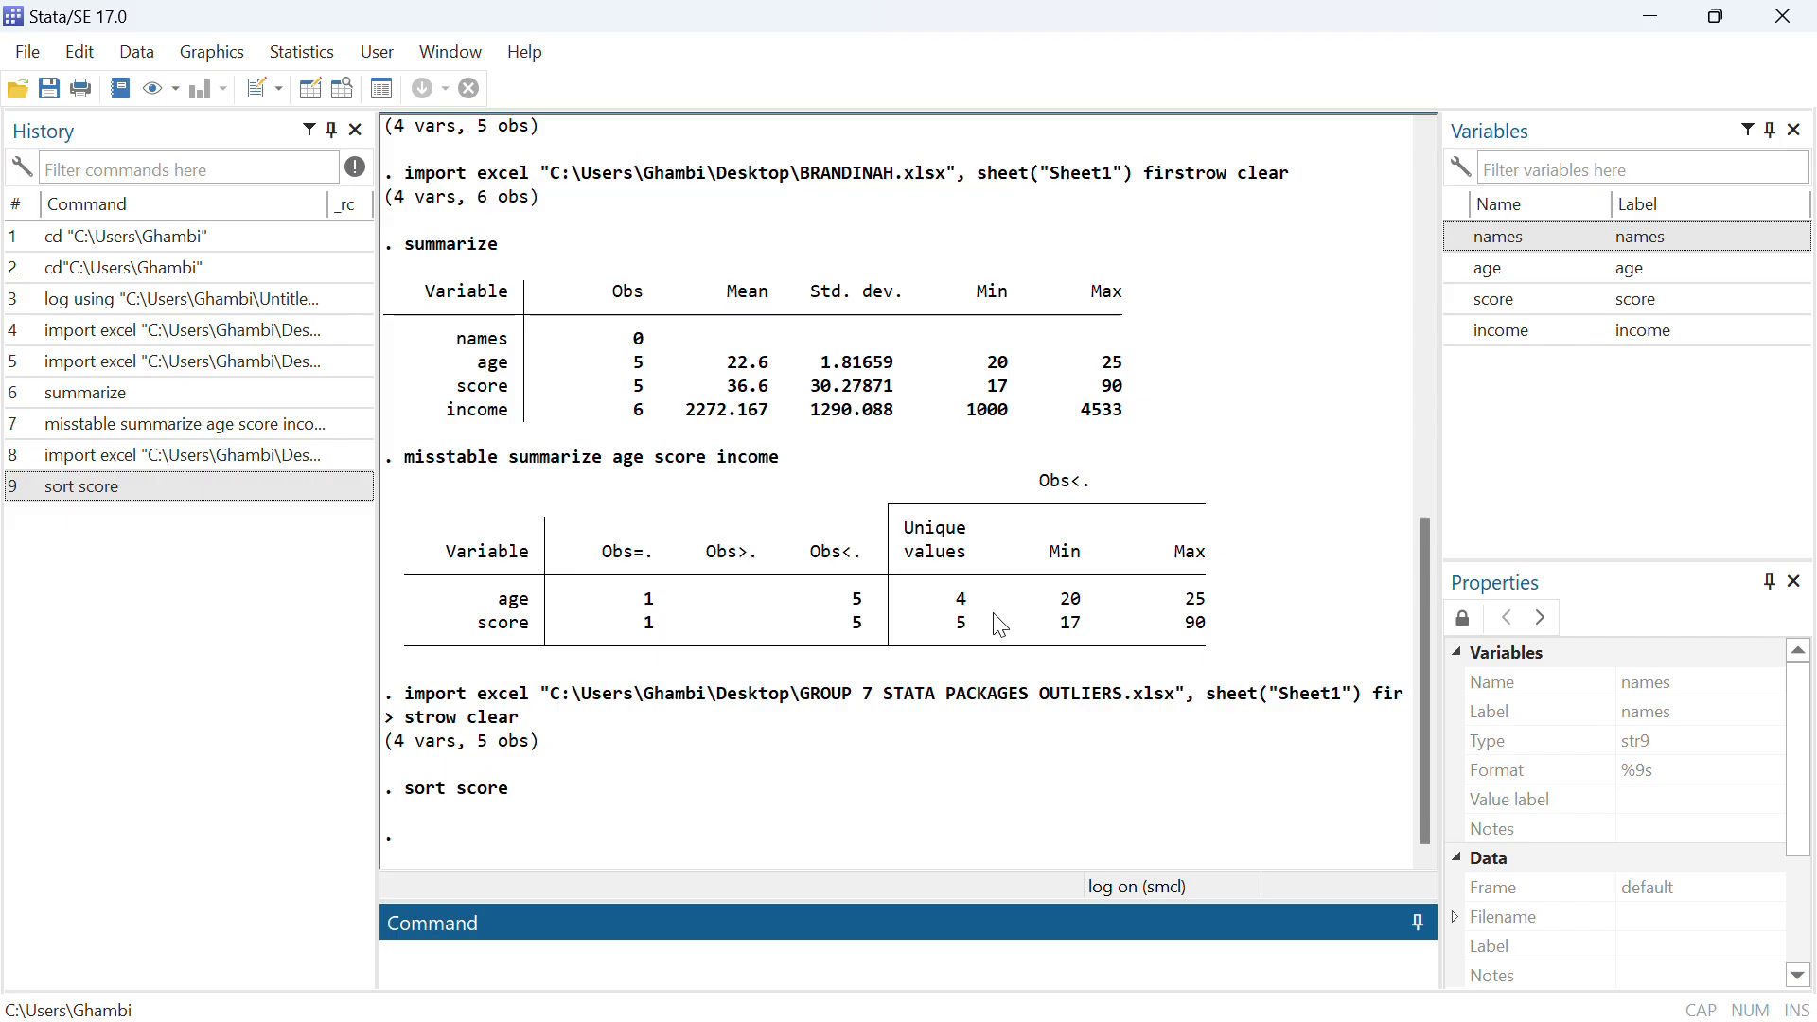
Open the dataset for editing, set the score of observation 5 to 70, apply the change and minimize the Data Editor
{"action": "type", "text": "edit"}
{"action": "key", "text": "ctrl+8"}
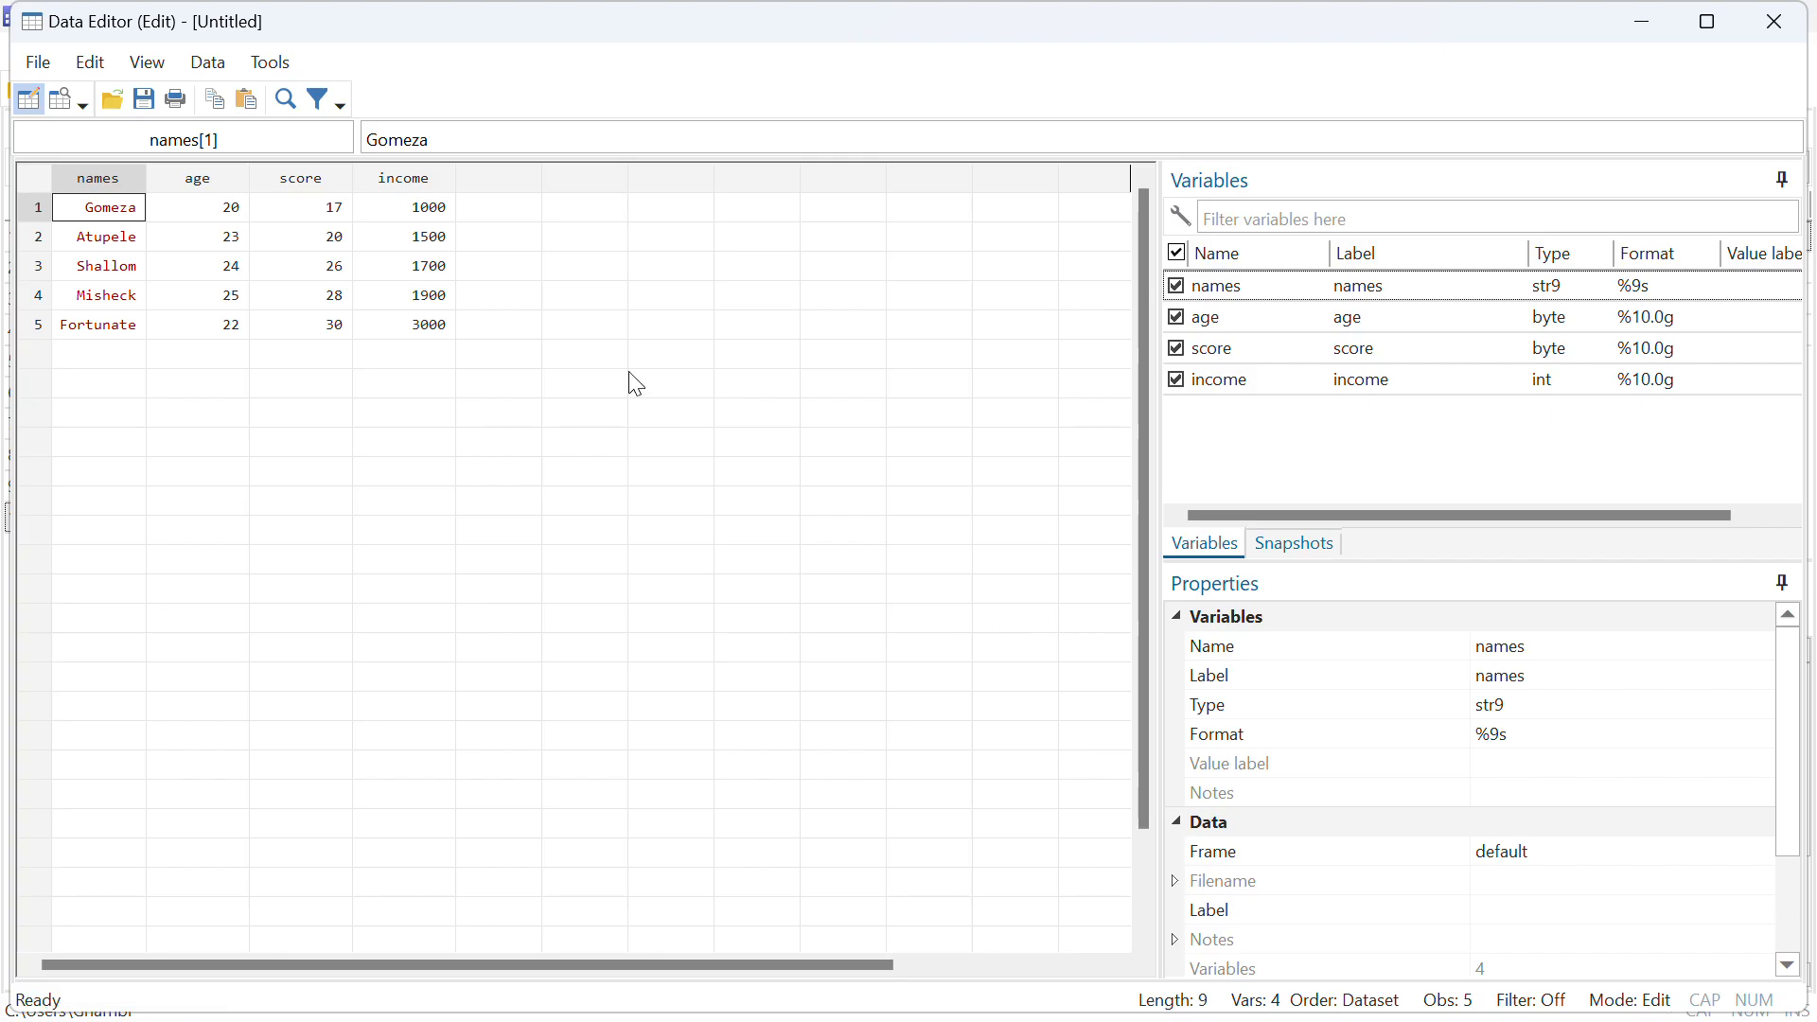
{"action": "left_click", "coordinate": [333, 332]}
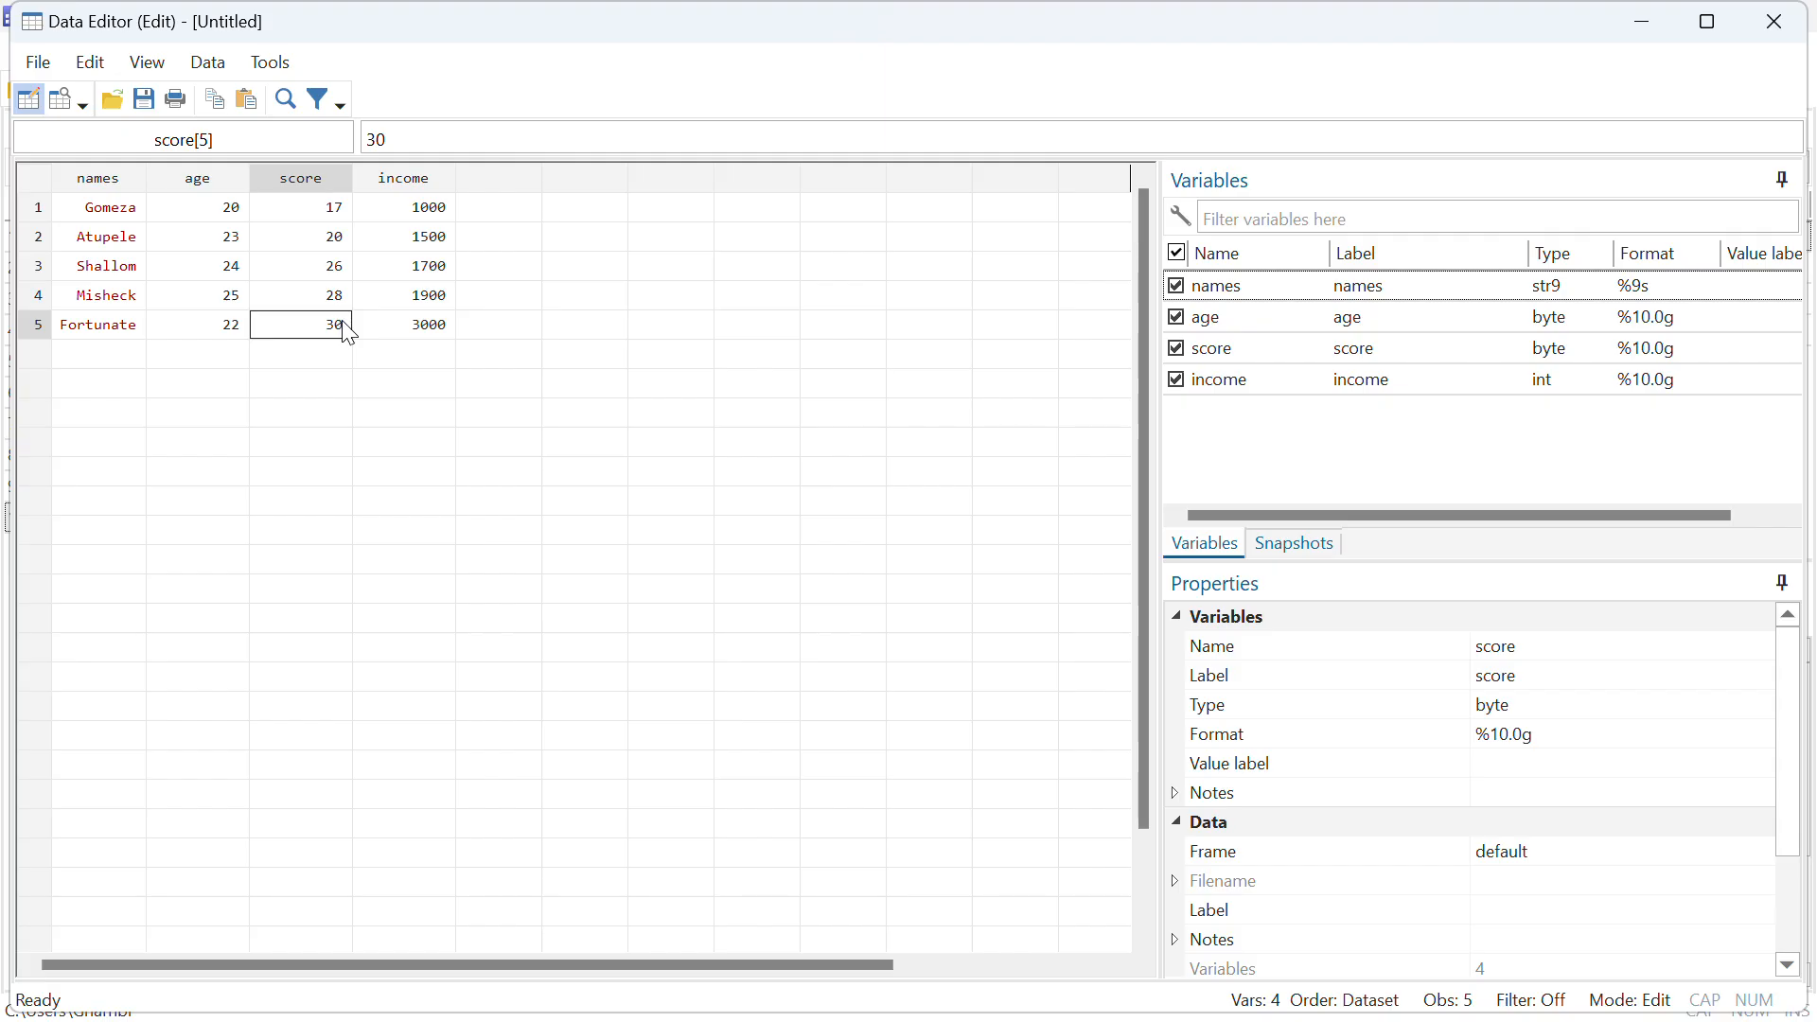
{"action": "key", "text": "Delete"}
{"action": "type", "text": "70"}
{"action": "left_click", "coordinate": [289, 351]}
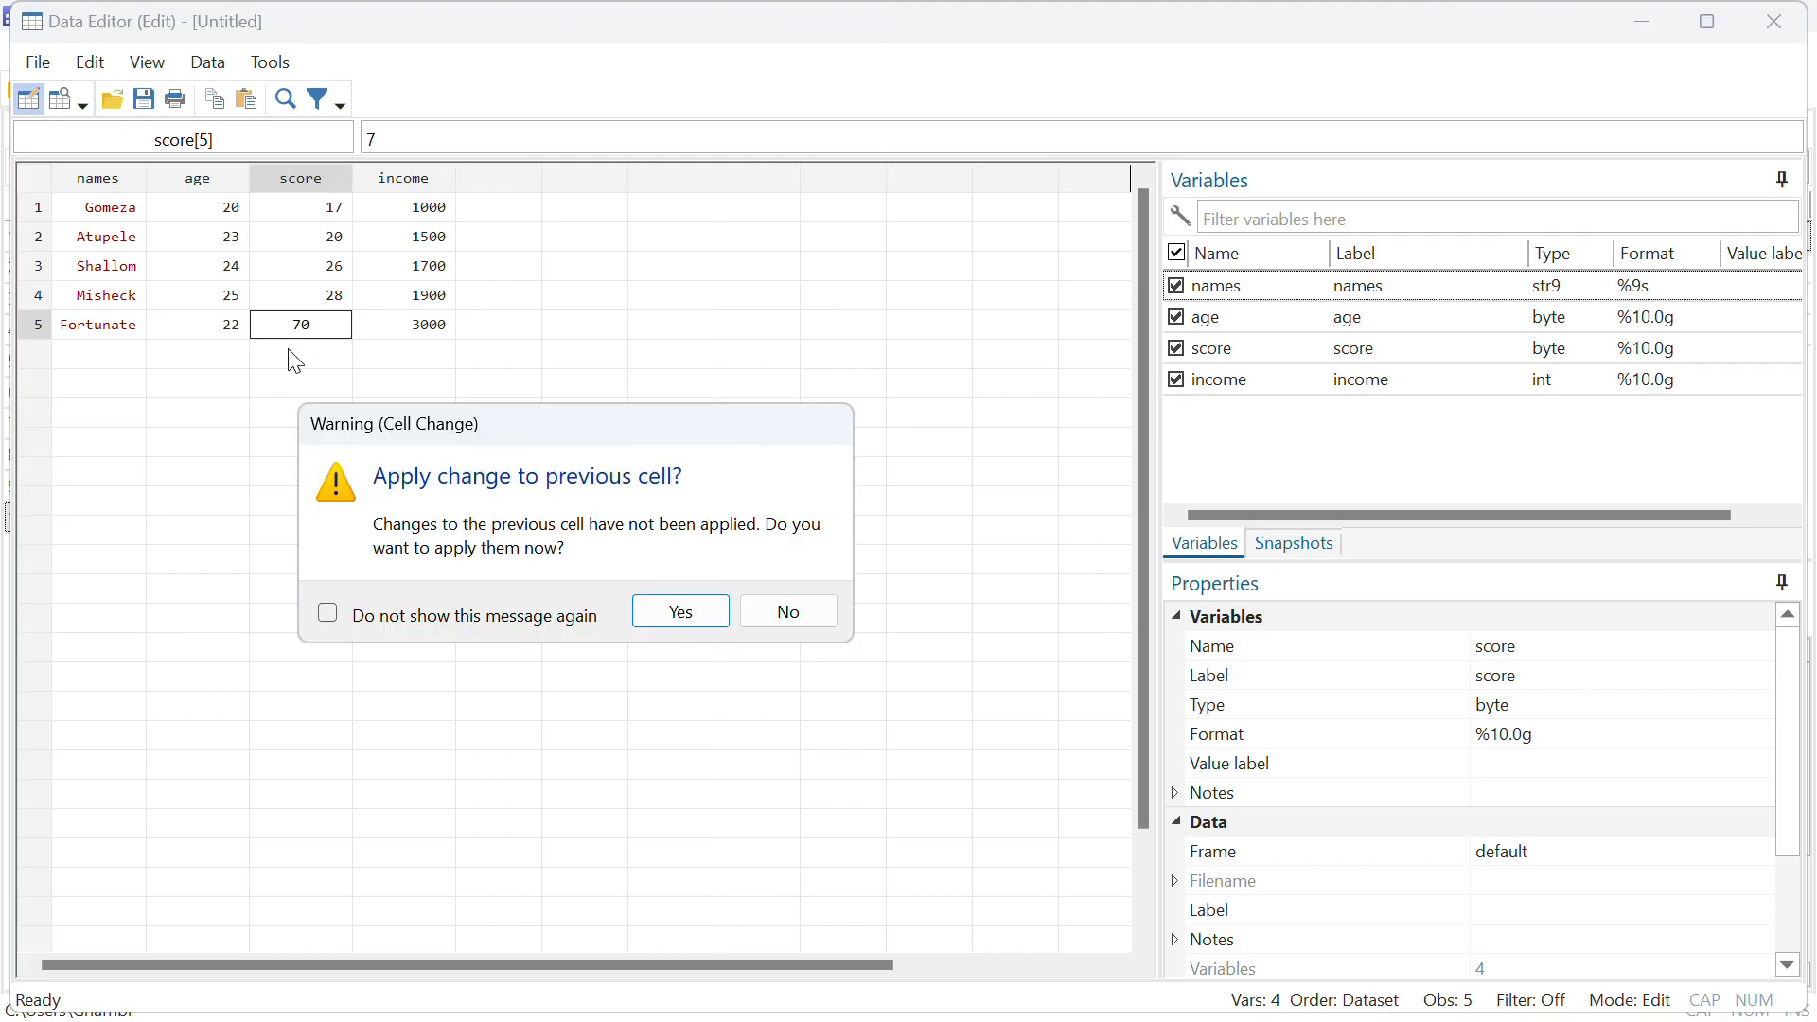
{"action": "left_click", "coordinate": [653, 612]}
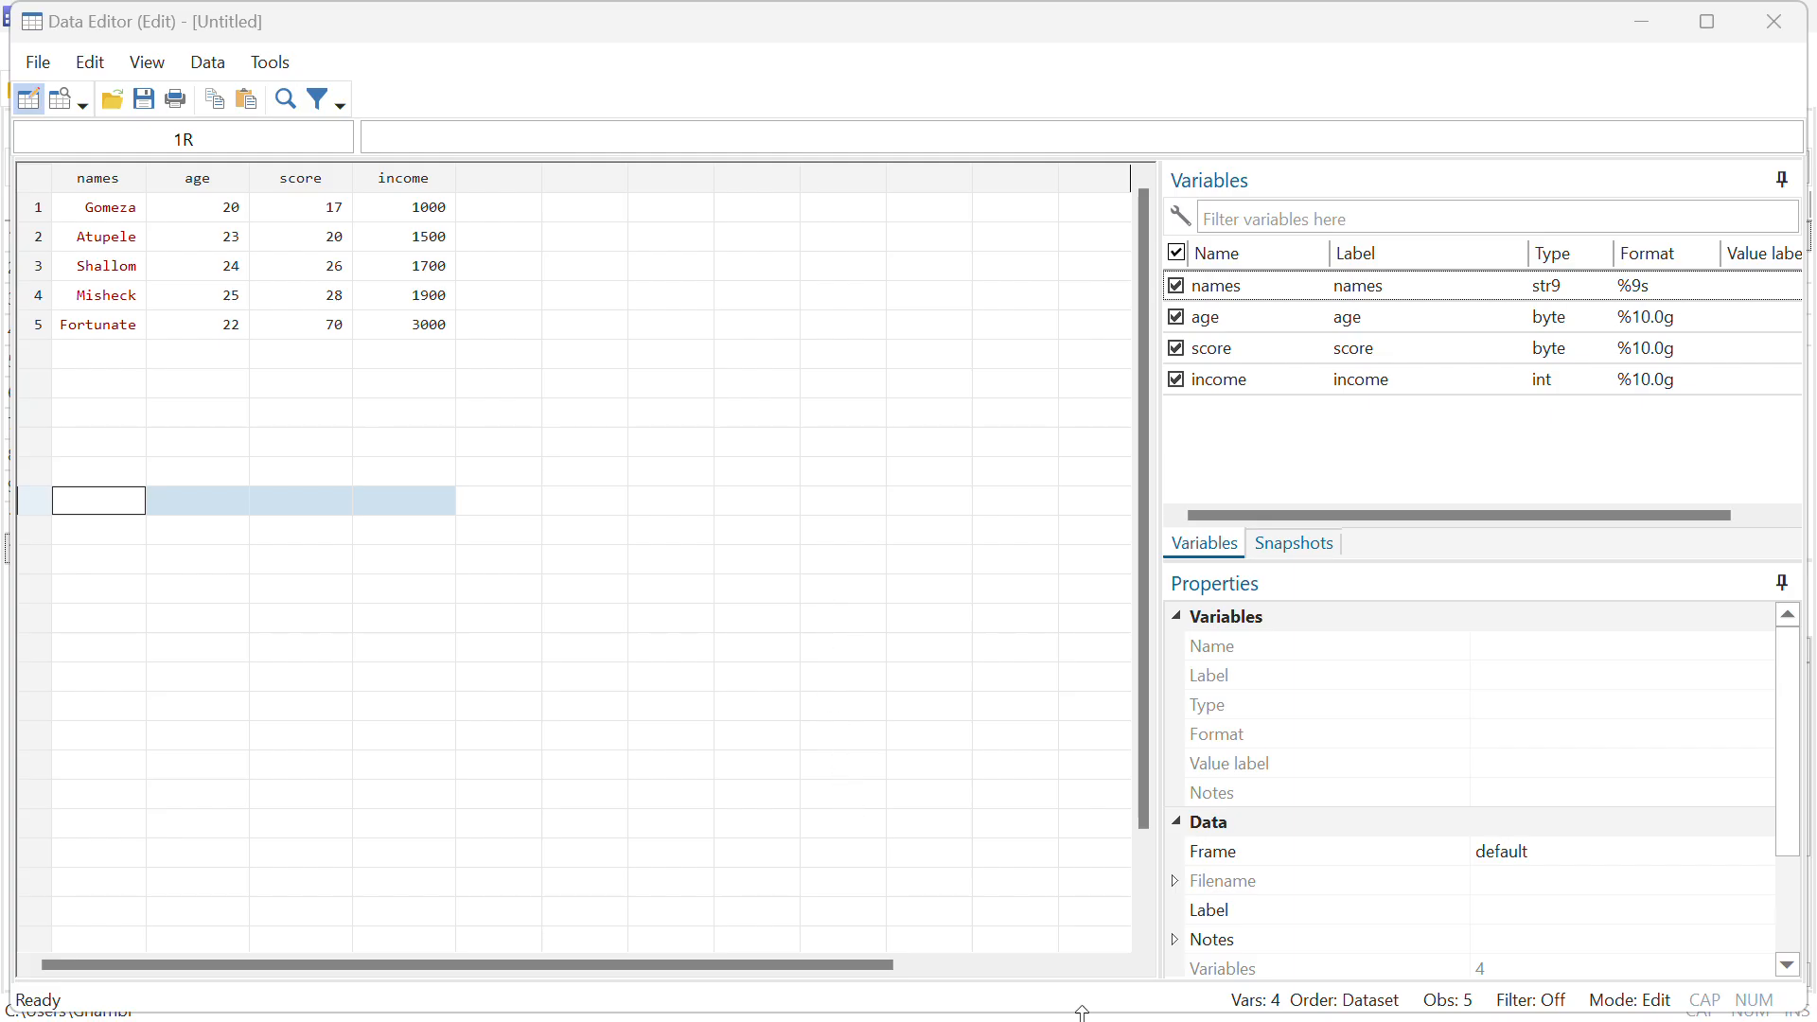
{"action": "left_click", "coordinate": [1649, 26]}
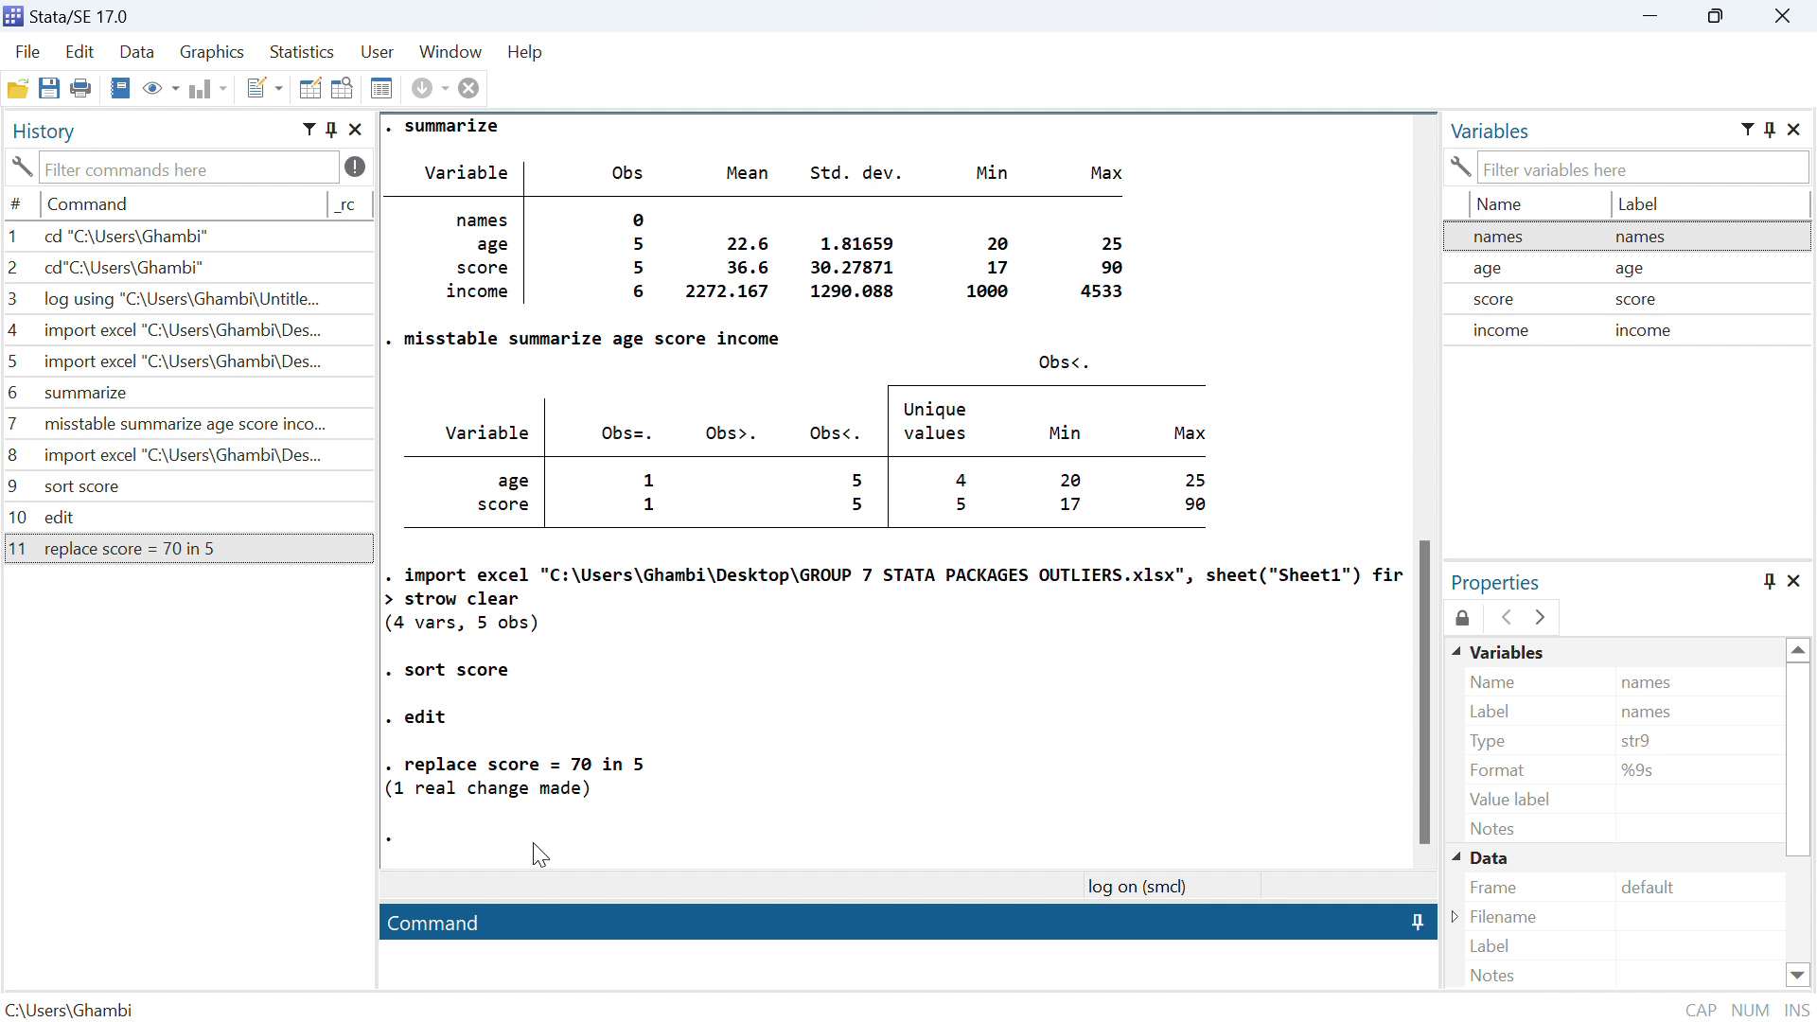
Draw a vertical box plot of the score variable and return to the main window
{"action": "left_click", "coordinate": [237, 57]}
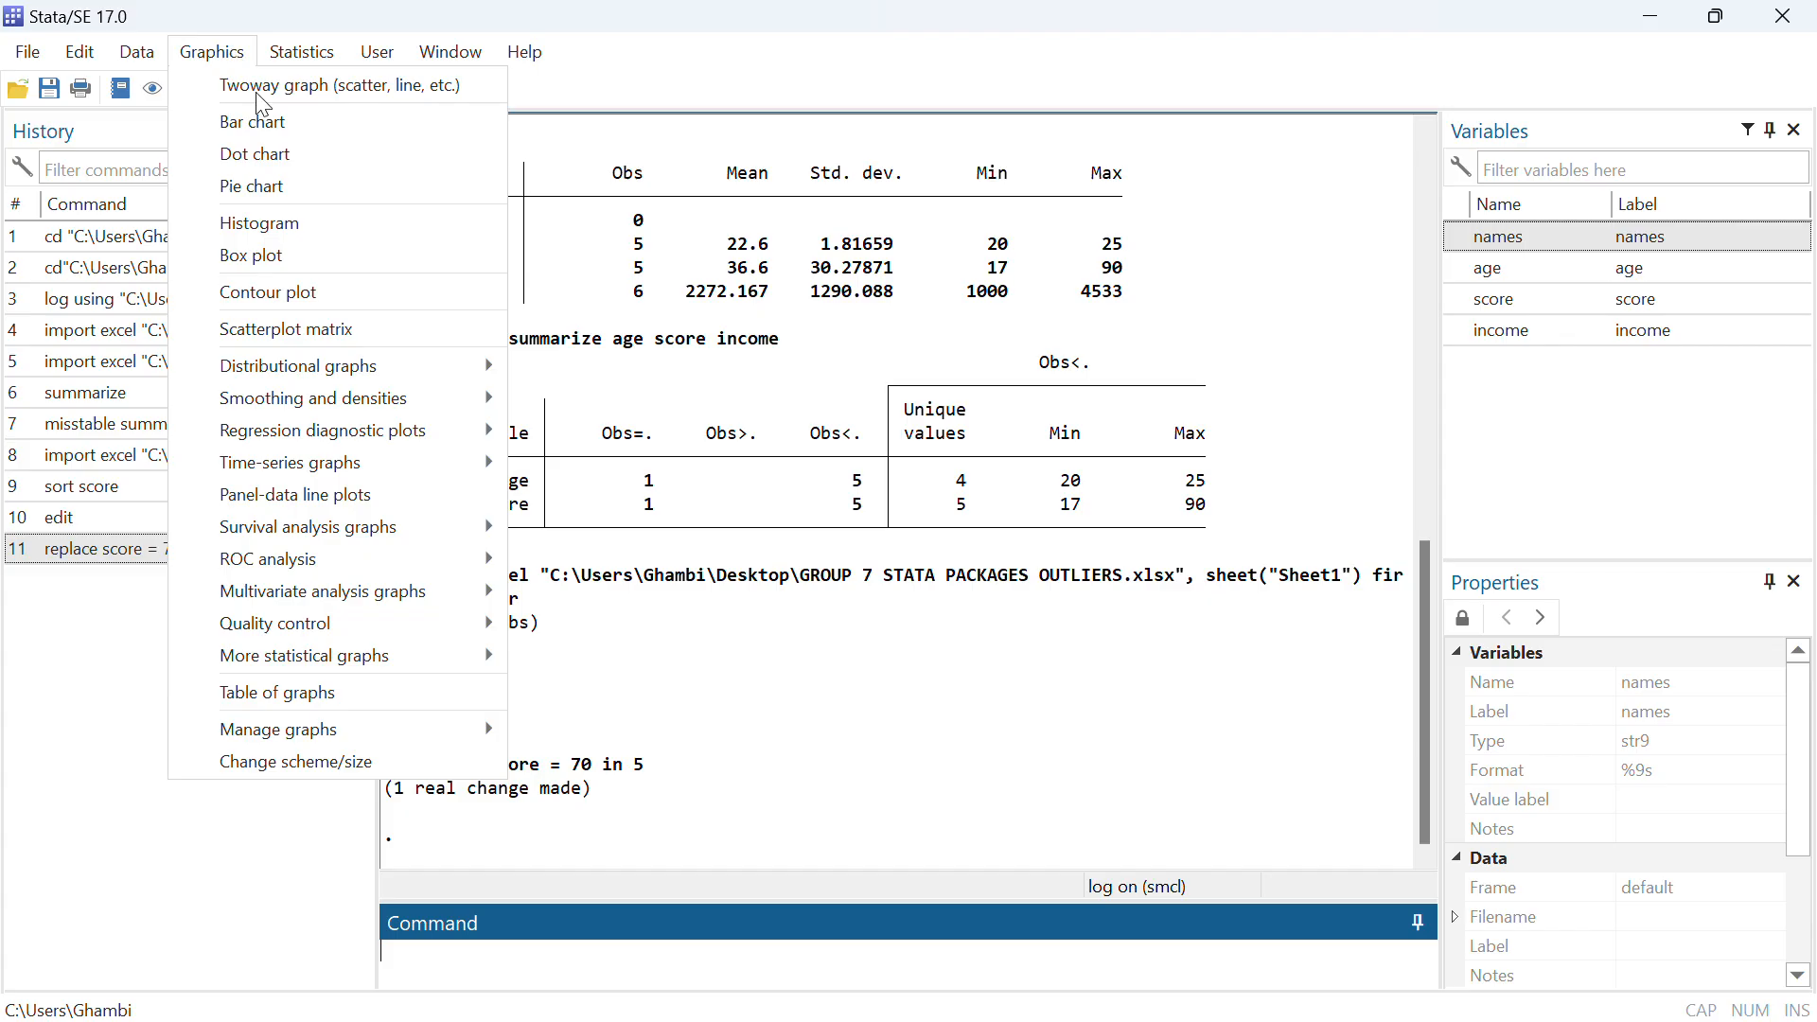
{"action": "left_click", "coordinate": [413, 260]}
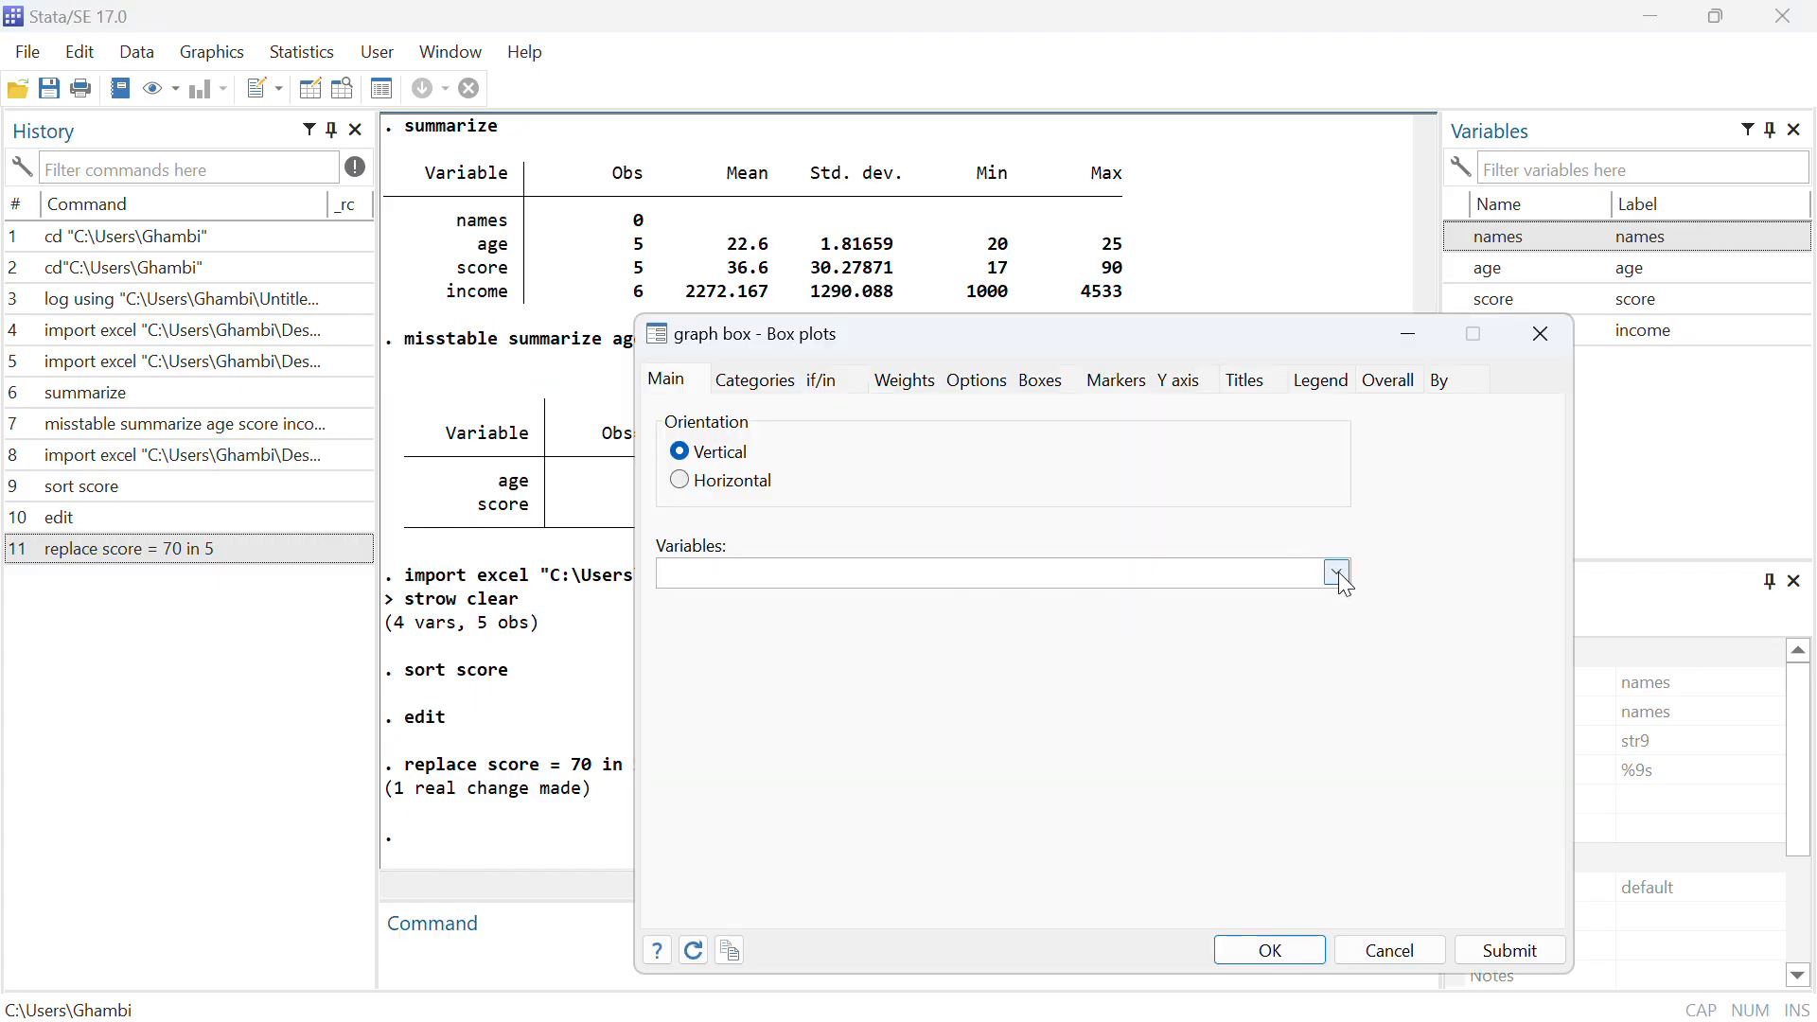
{"action": "left_click", "coordinate": [1339, 573]}
{"action": "left_click", "coordinate": [1046, 624]}
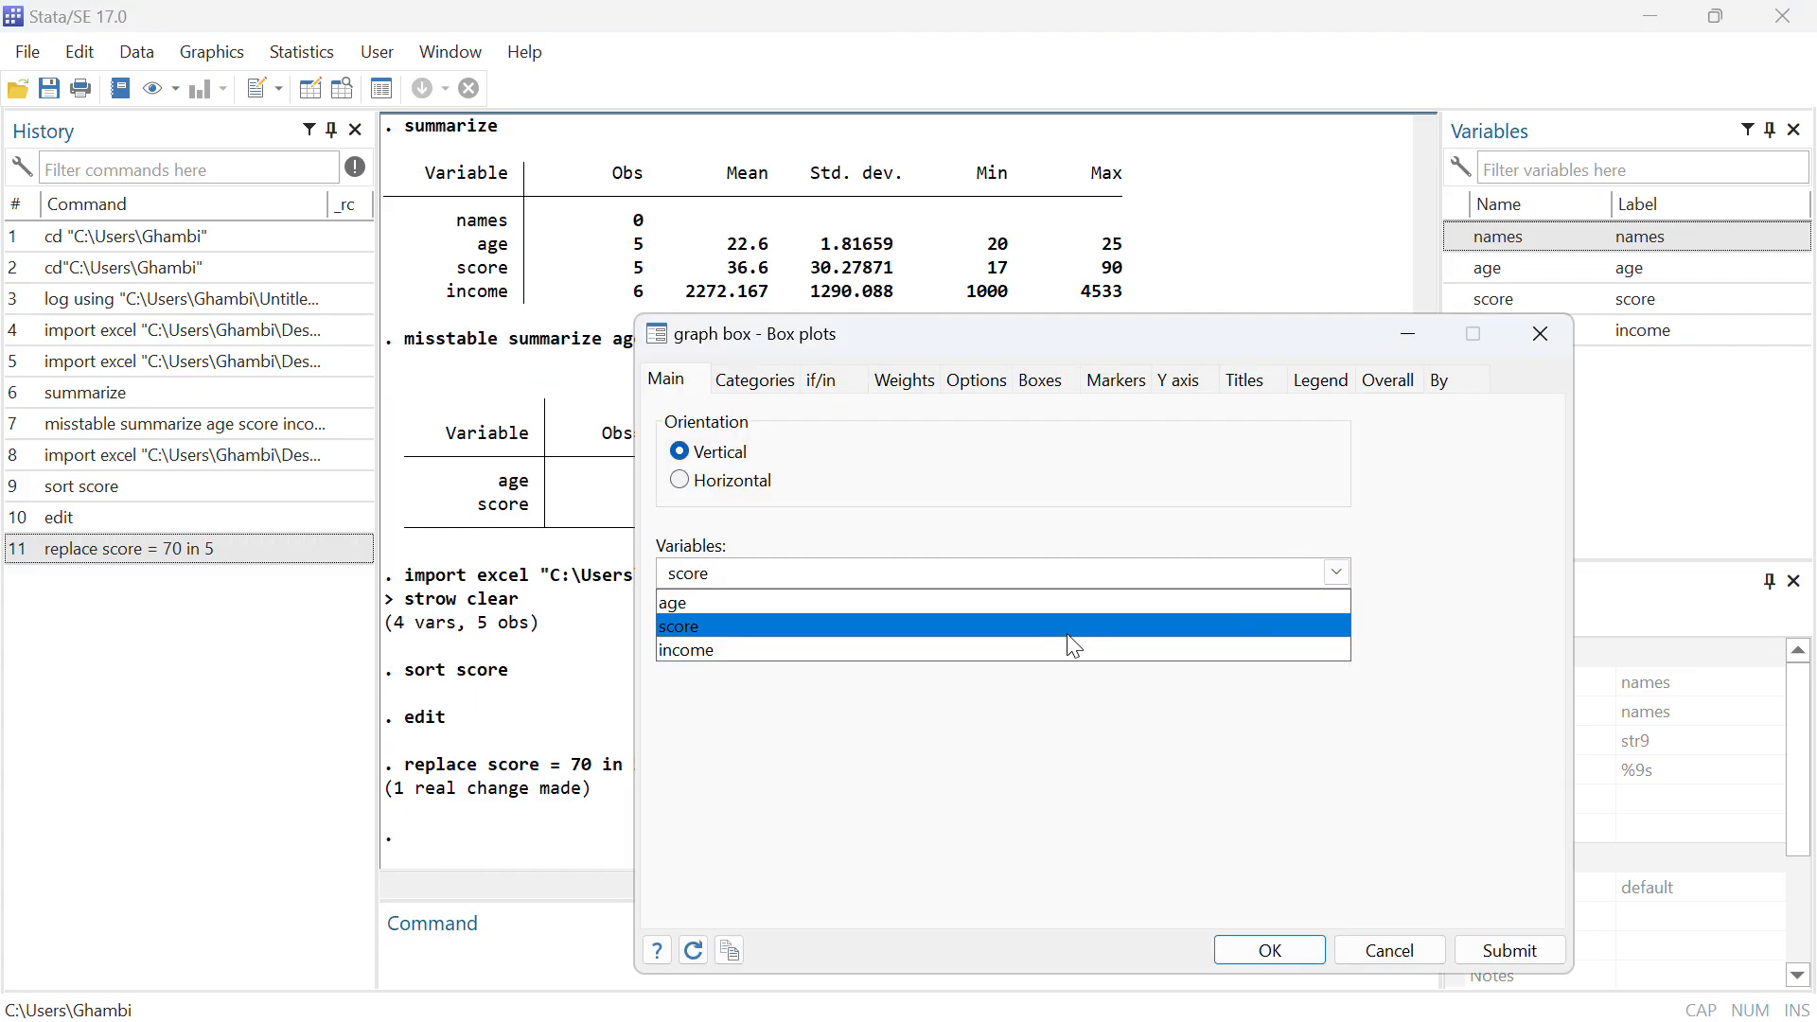
{"action": "left_click", "coordinate": [1292, 951]}
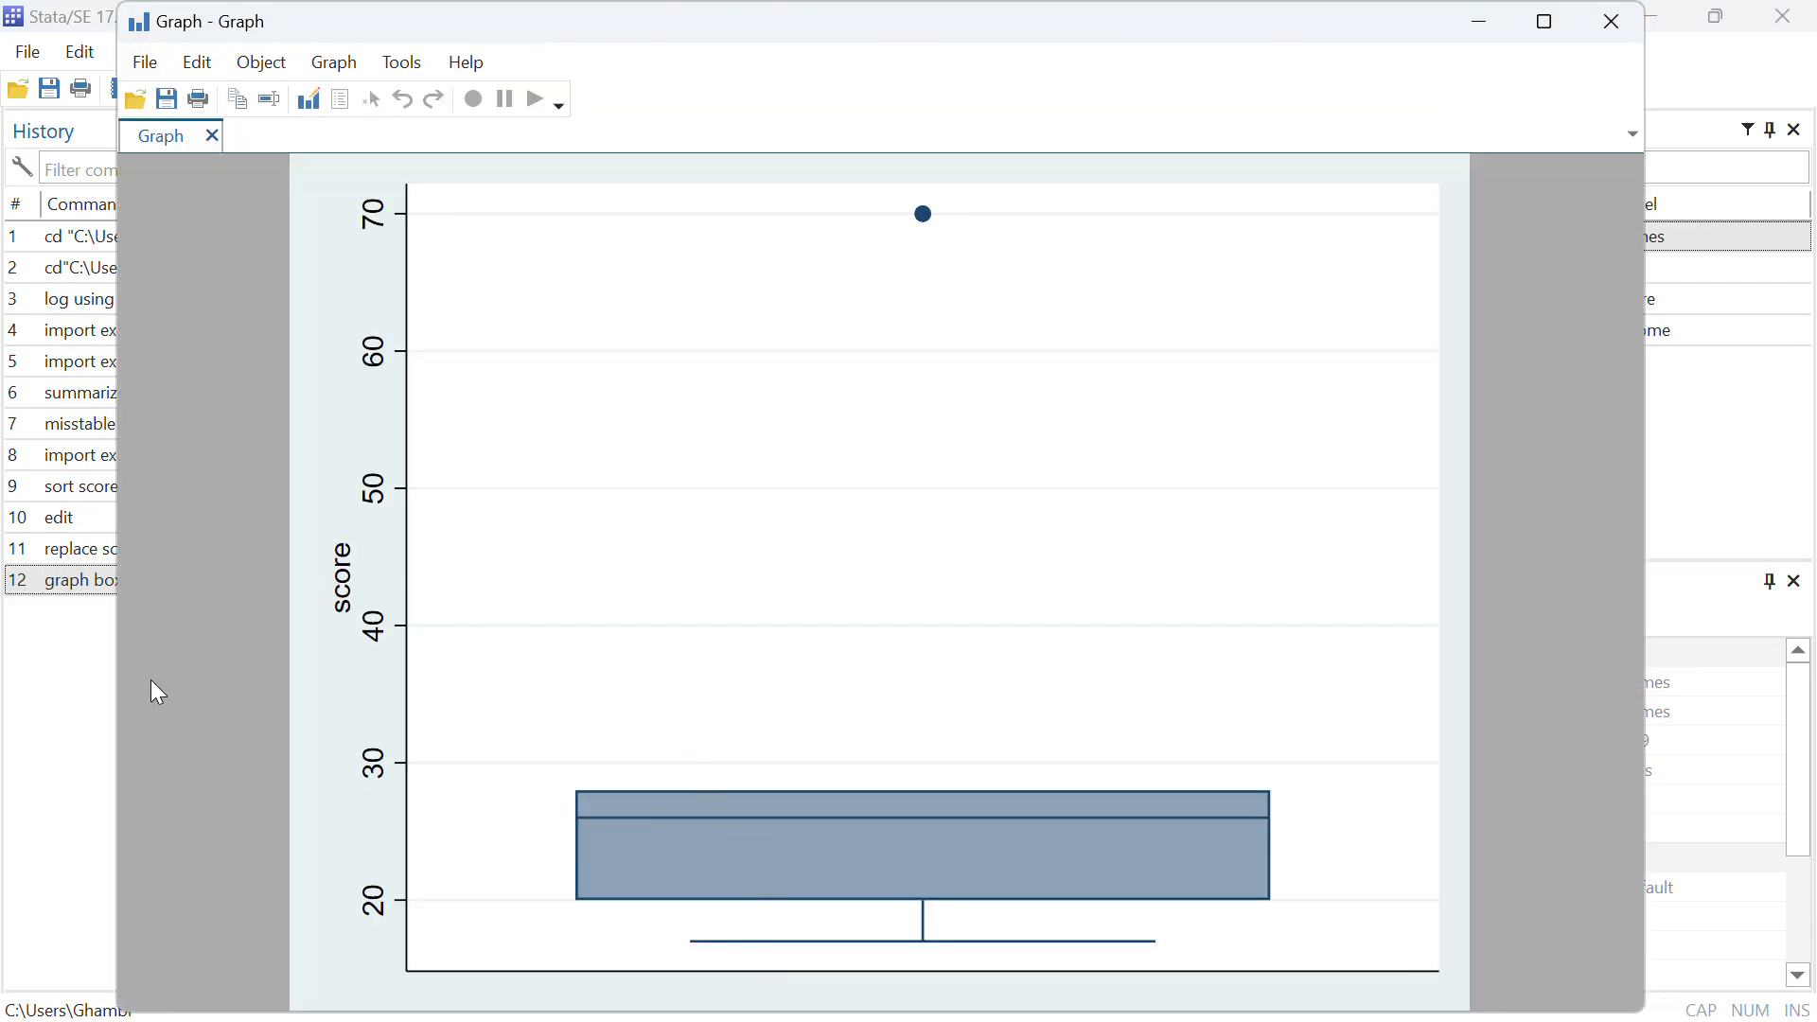
{"action": "left_click", "coordinate": [54, 721]}
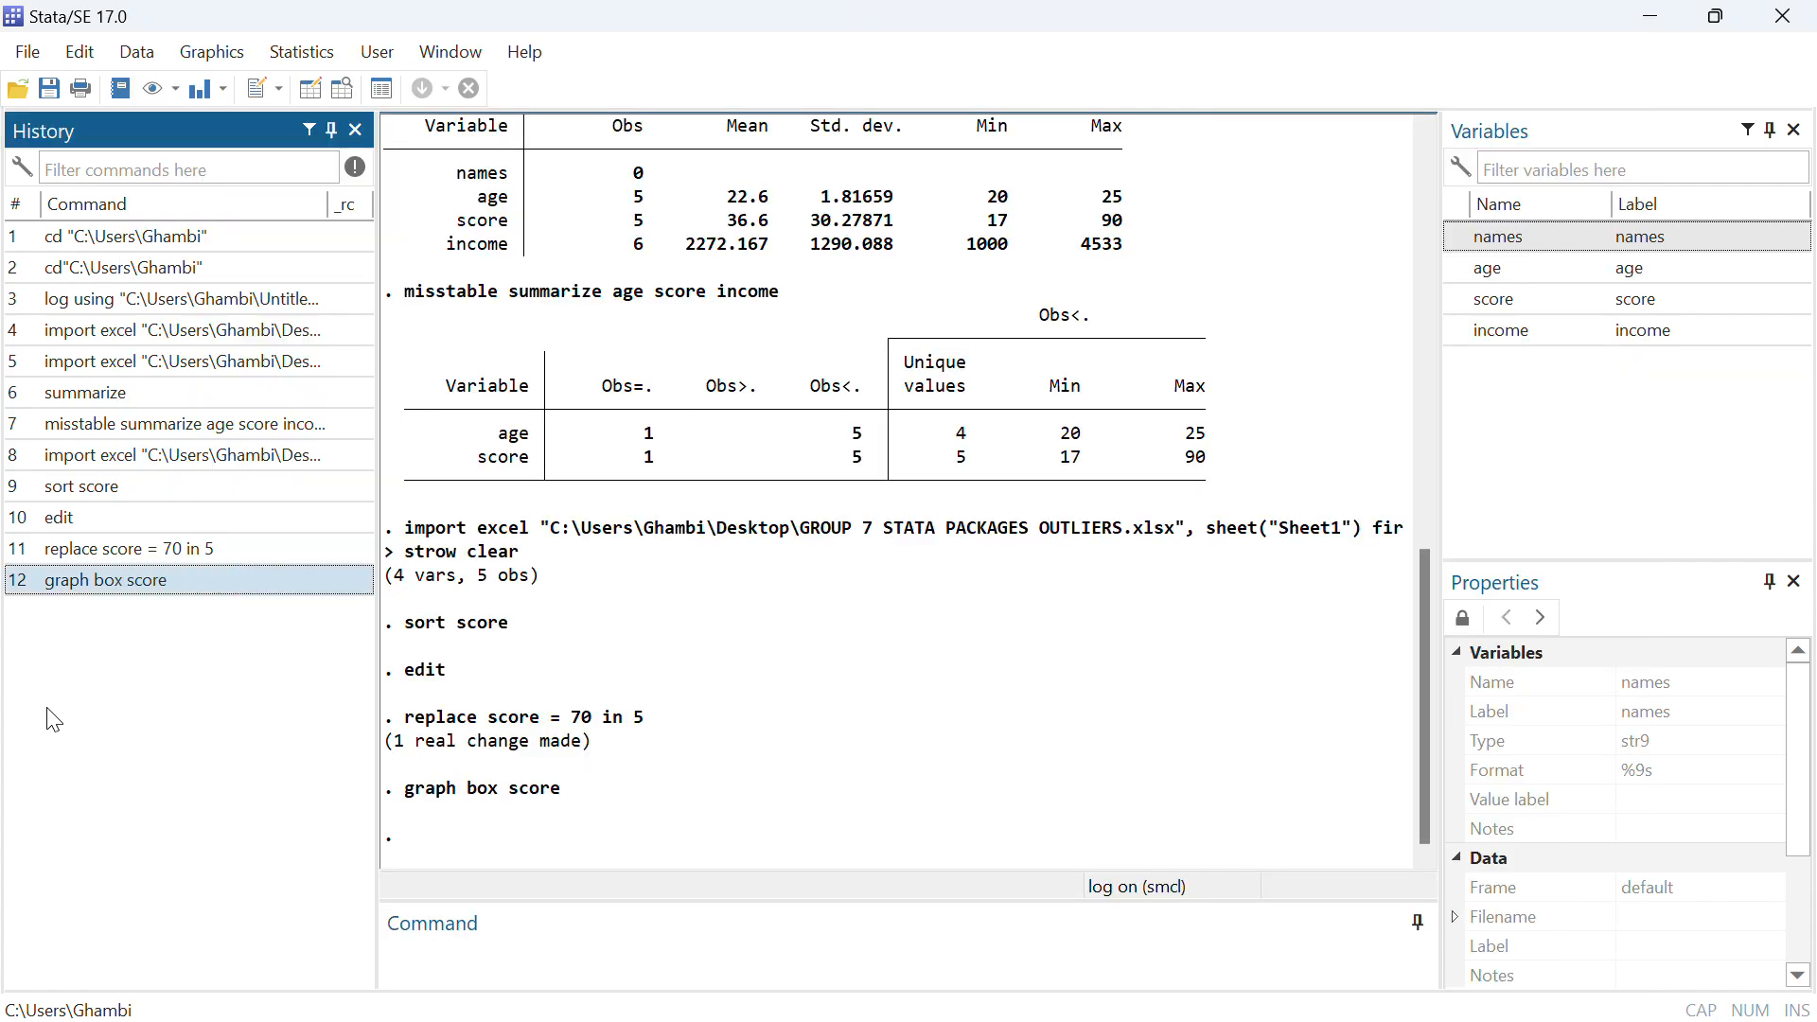
Generate an id variable holding the observation number by running gen id=_n
{"action": "left_click", "coordinate": [416, 953]}
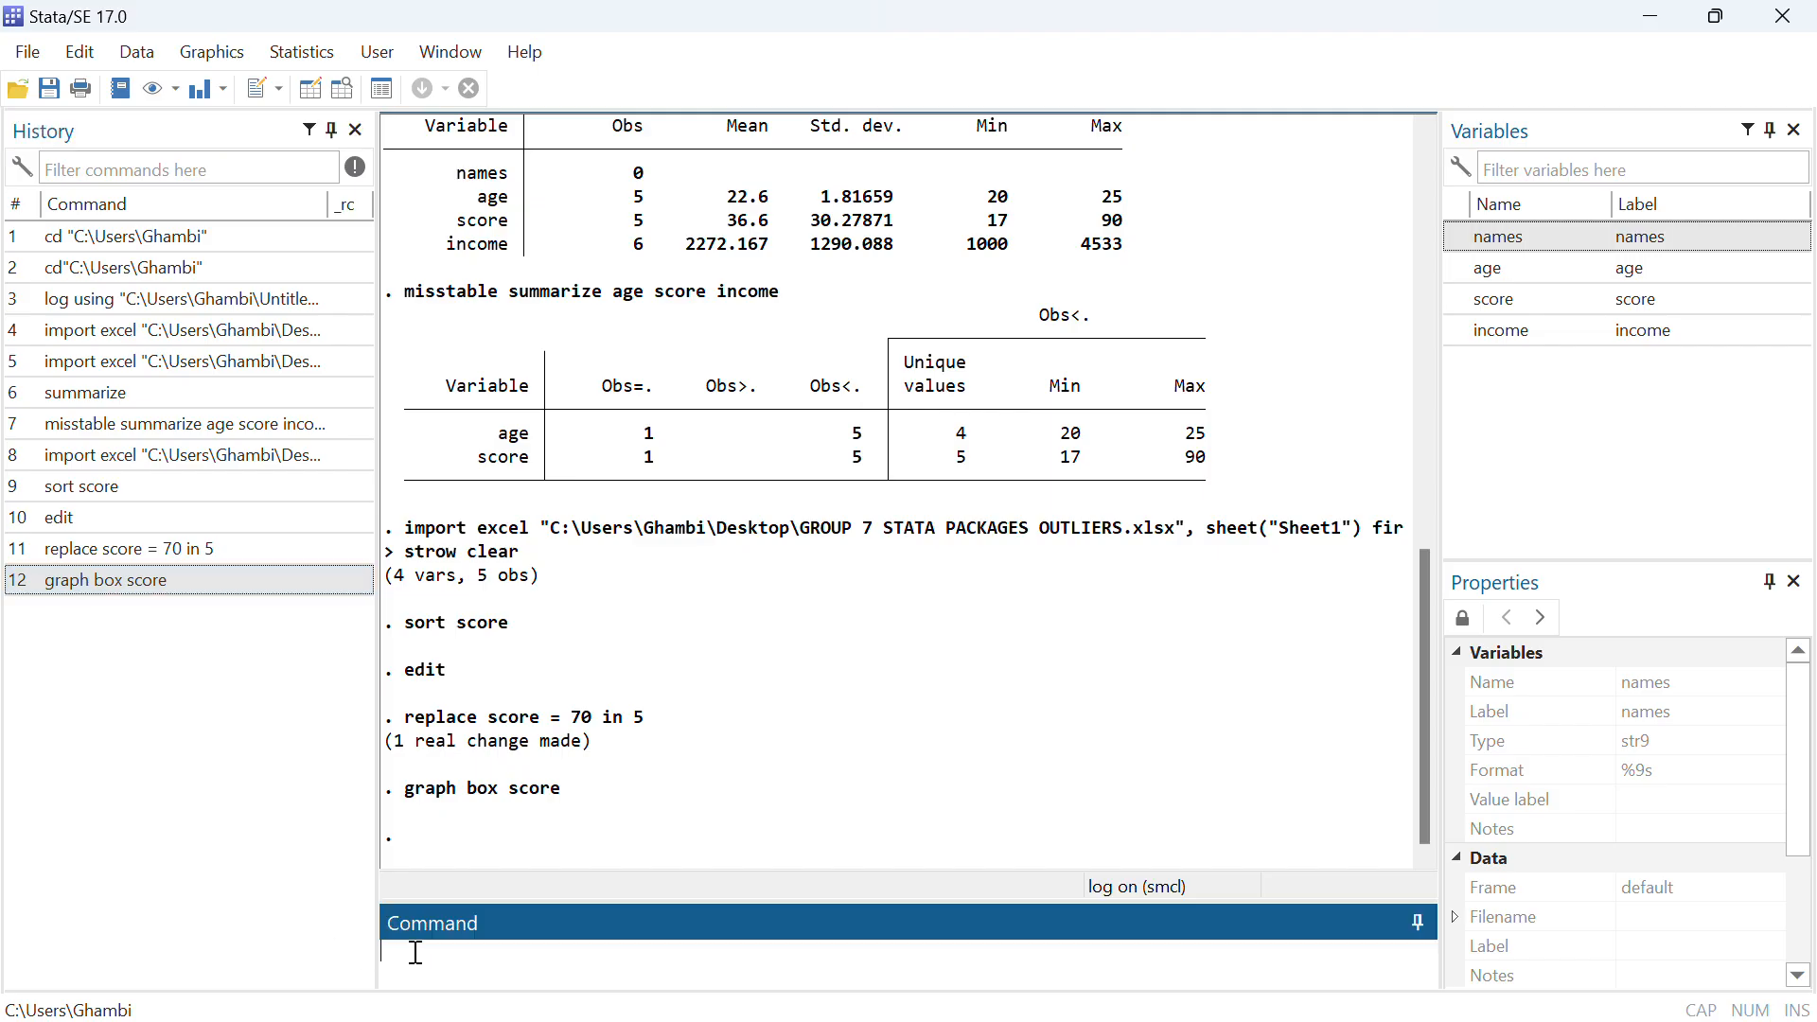
{"action": "type", "text": "e"}
{"action": "key", "text": "BackSpace"}
{"action": "type", "text": "gen id_"}
{"action": "key", "text": "BackSpace"}
{"action": "type", "text": "+)"}
{"action": "key", "text": "BackSpace"}
{"action": "key", "text": "BackSpace"}
{"action": "type", "text": "+"}
{"action": "key", "text": "BackSpace"}
{"action": "type", "text": "-"}
{"action": "key", "text": "BackSpace"}
{"action": "type", "text": "=_n"}
{"action": "key", "text": "Return"}
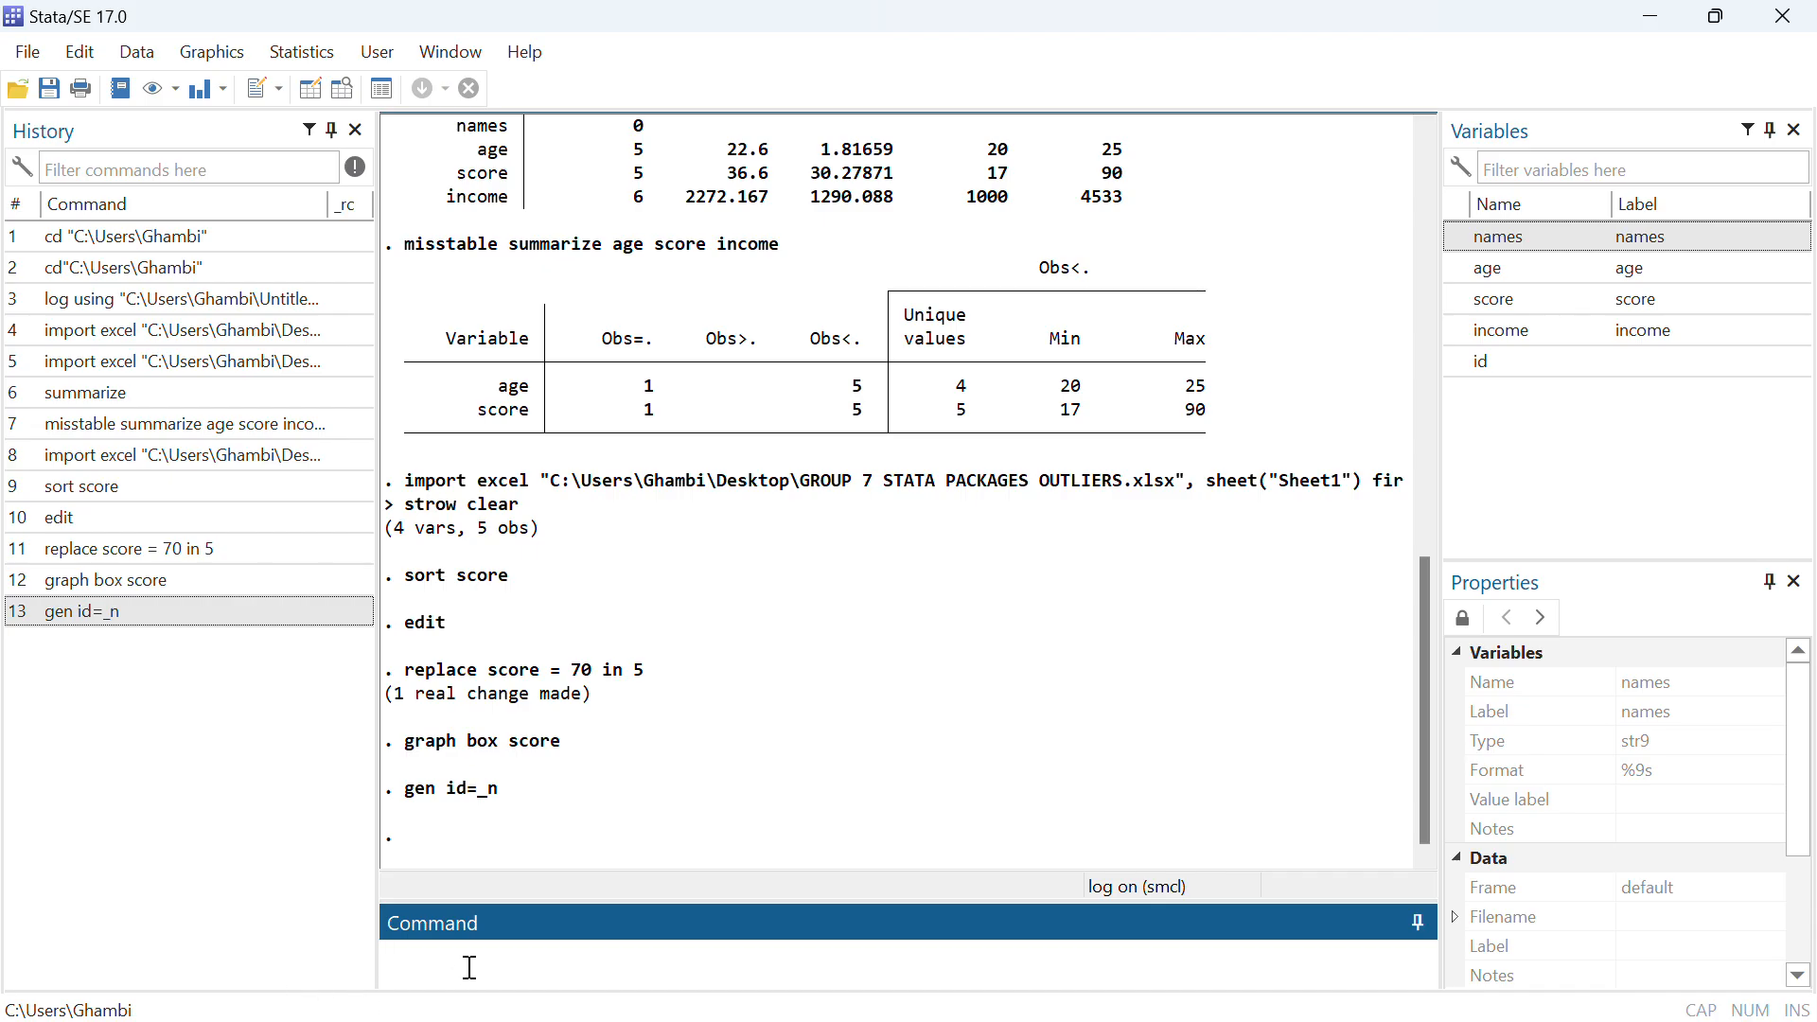
Open the dataset in the Data Editor to check the id column, and minimize the editor
{"action": "type", "text": "edit"}
{"action": "key", "text": "Return"}
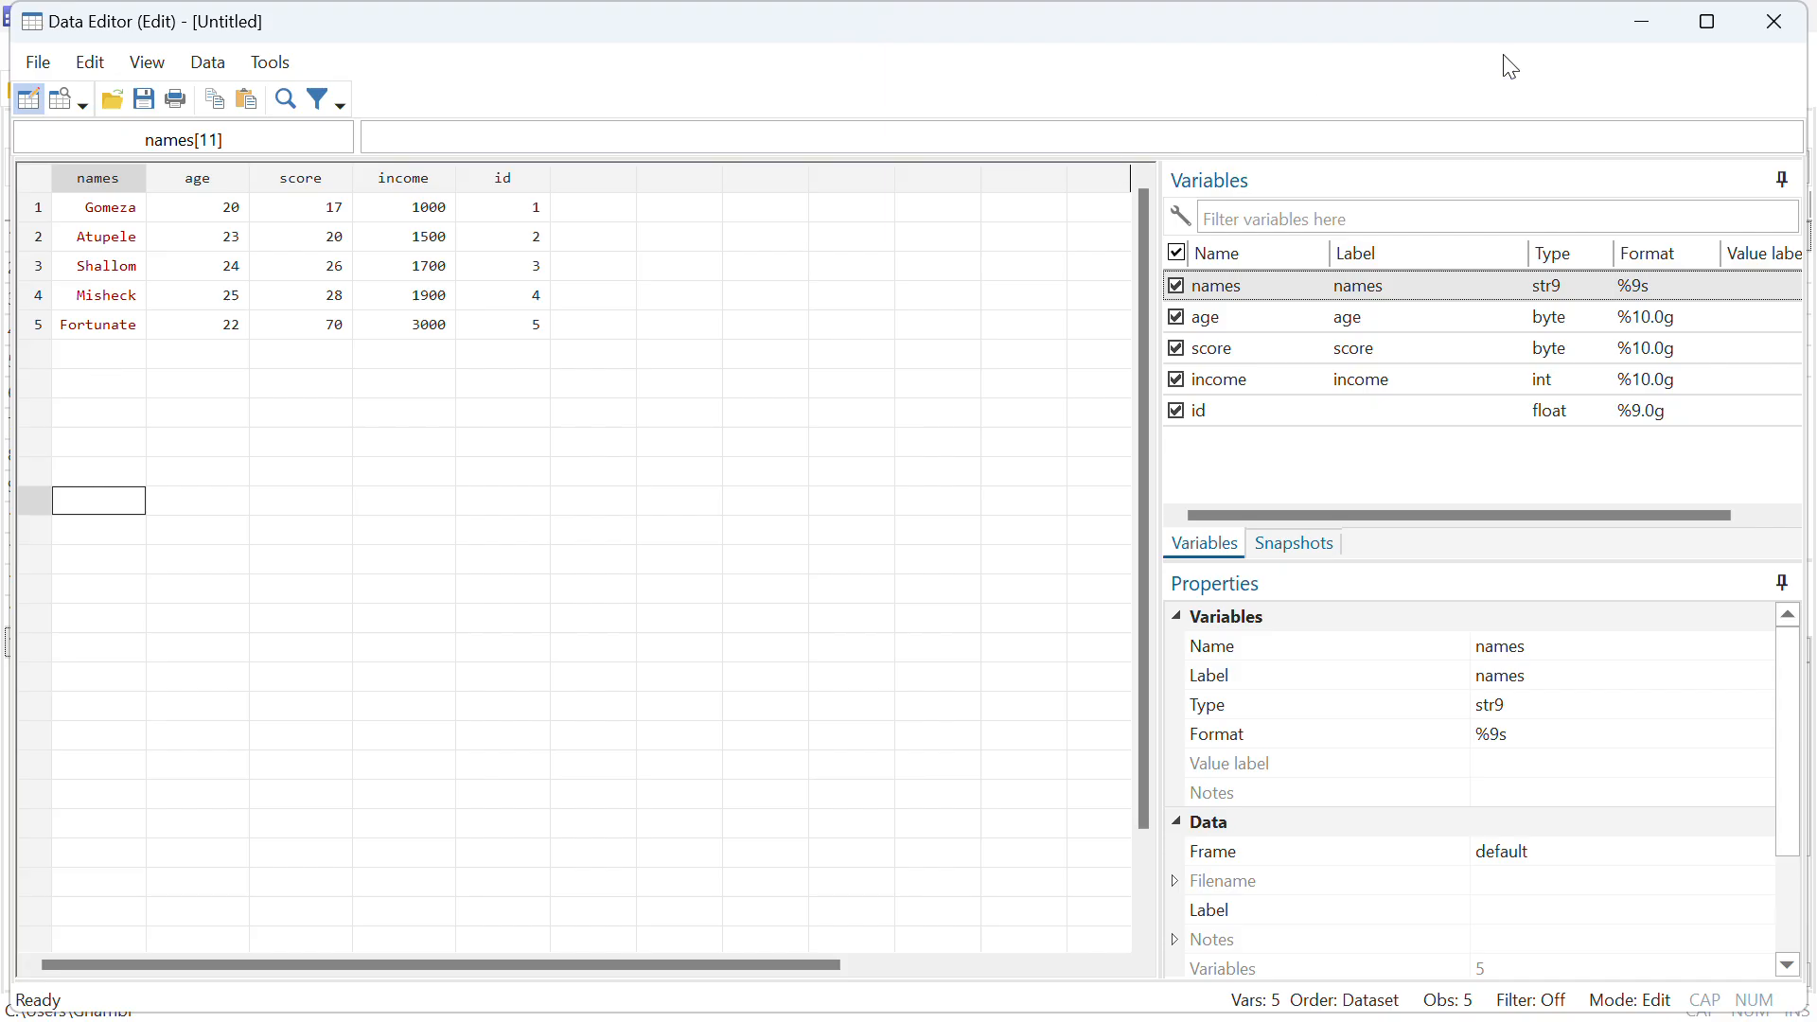
{"action": "left_click", "coordinate": [1643, 22]}
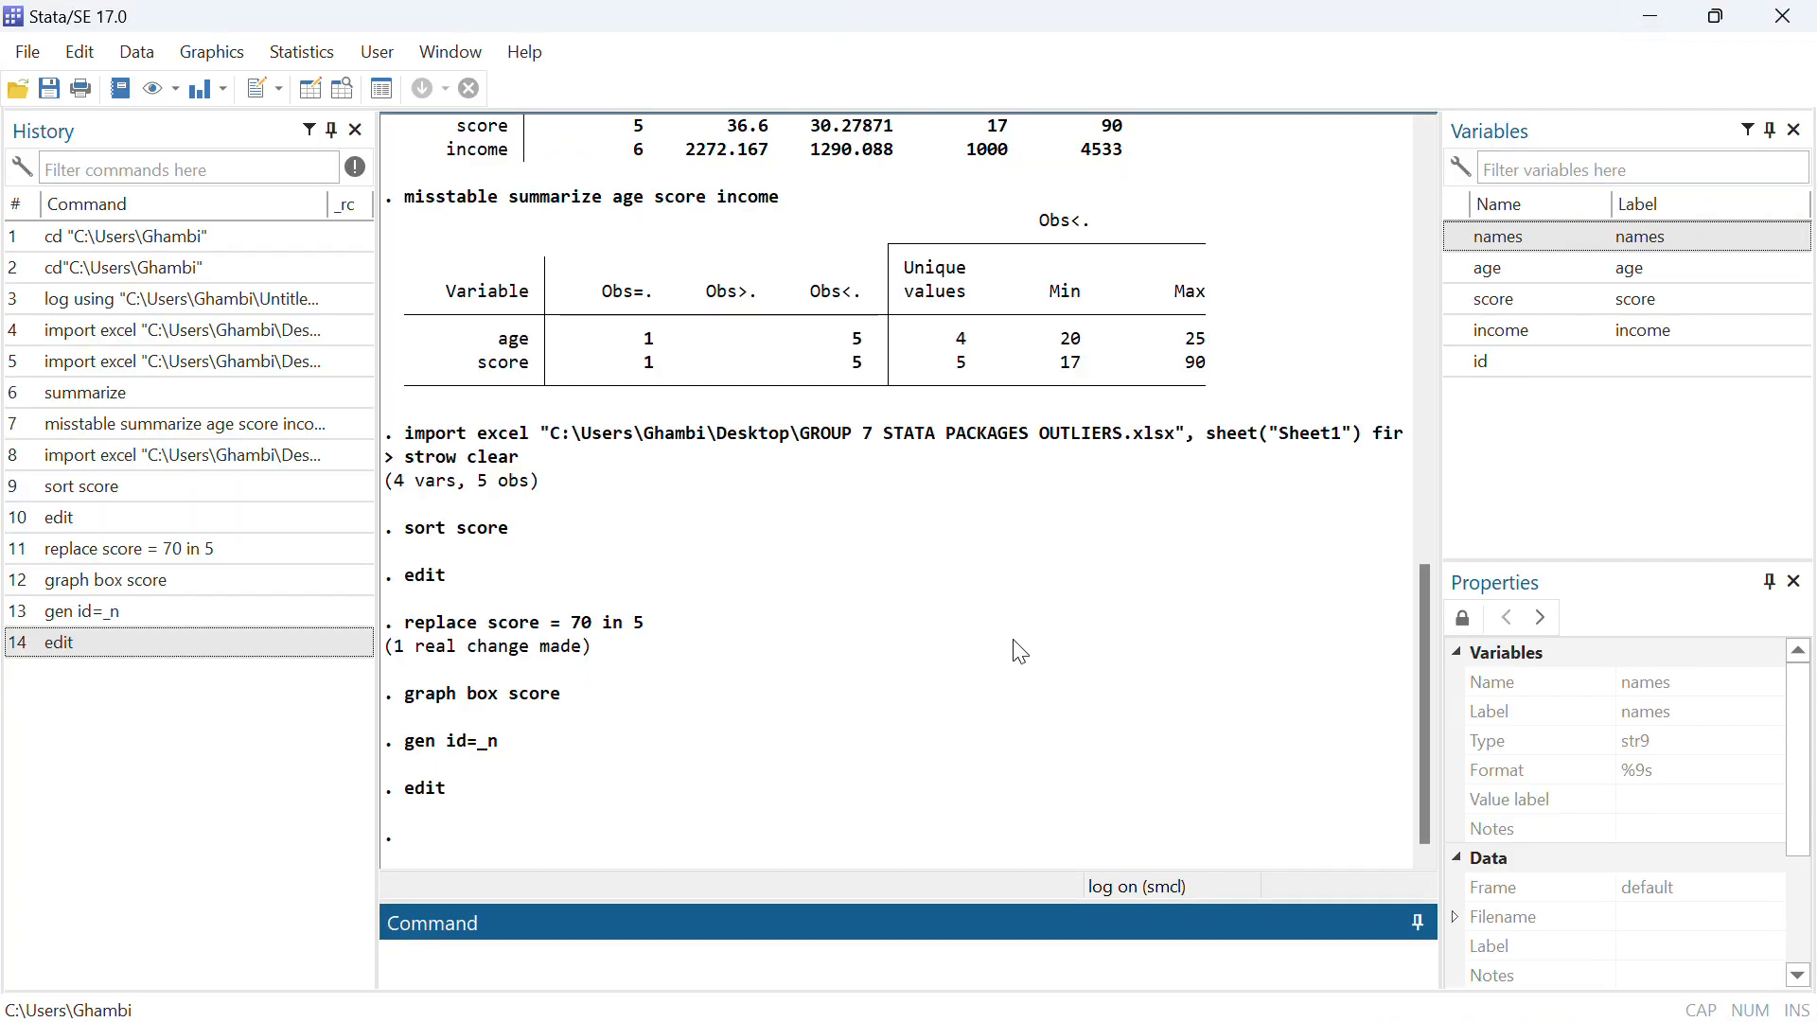
Draw the score box plot with outliers labelled by id, using graph box score, mark(1,mlabel(id)), and minimize the graph
{"action": "type", "text": "graph box score"}
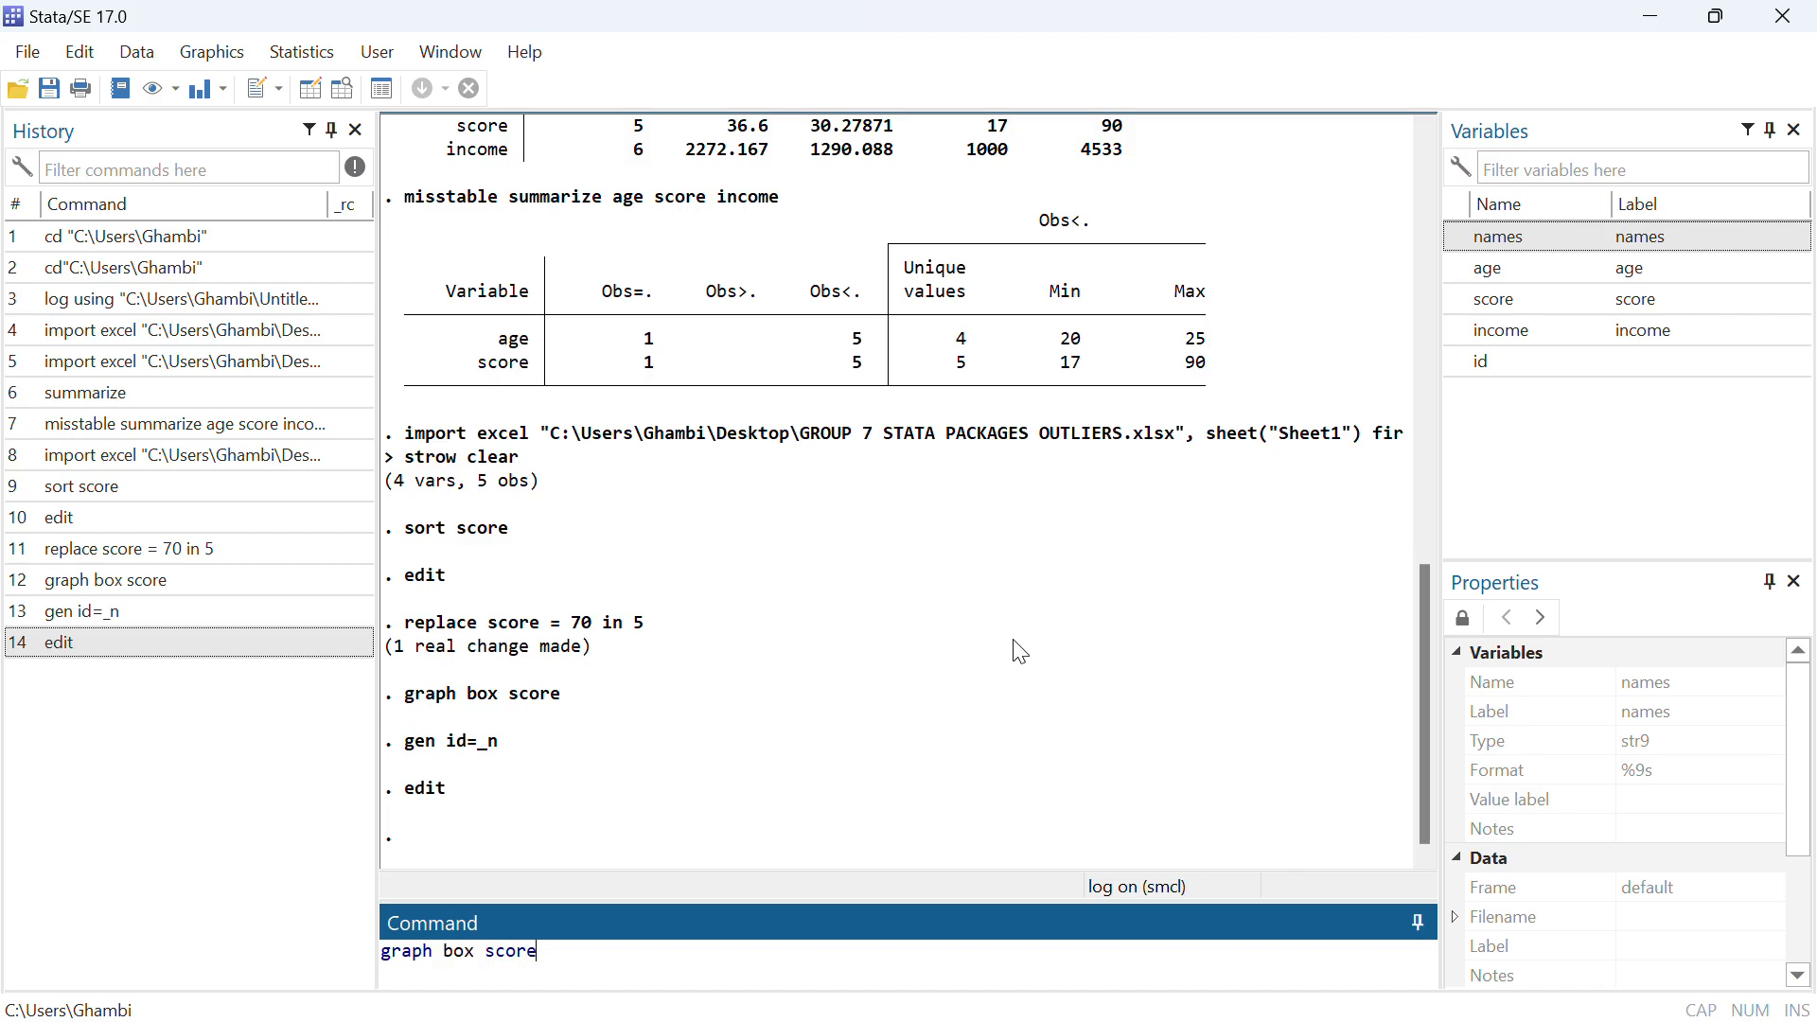
{"action": "type", "text": ", mark(1,mlabel("}
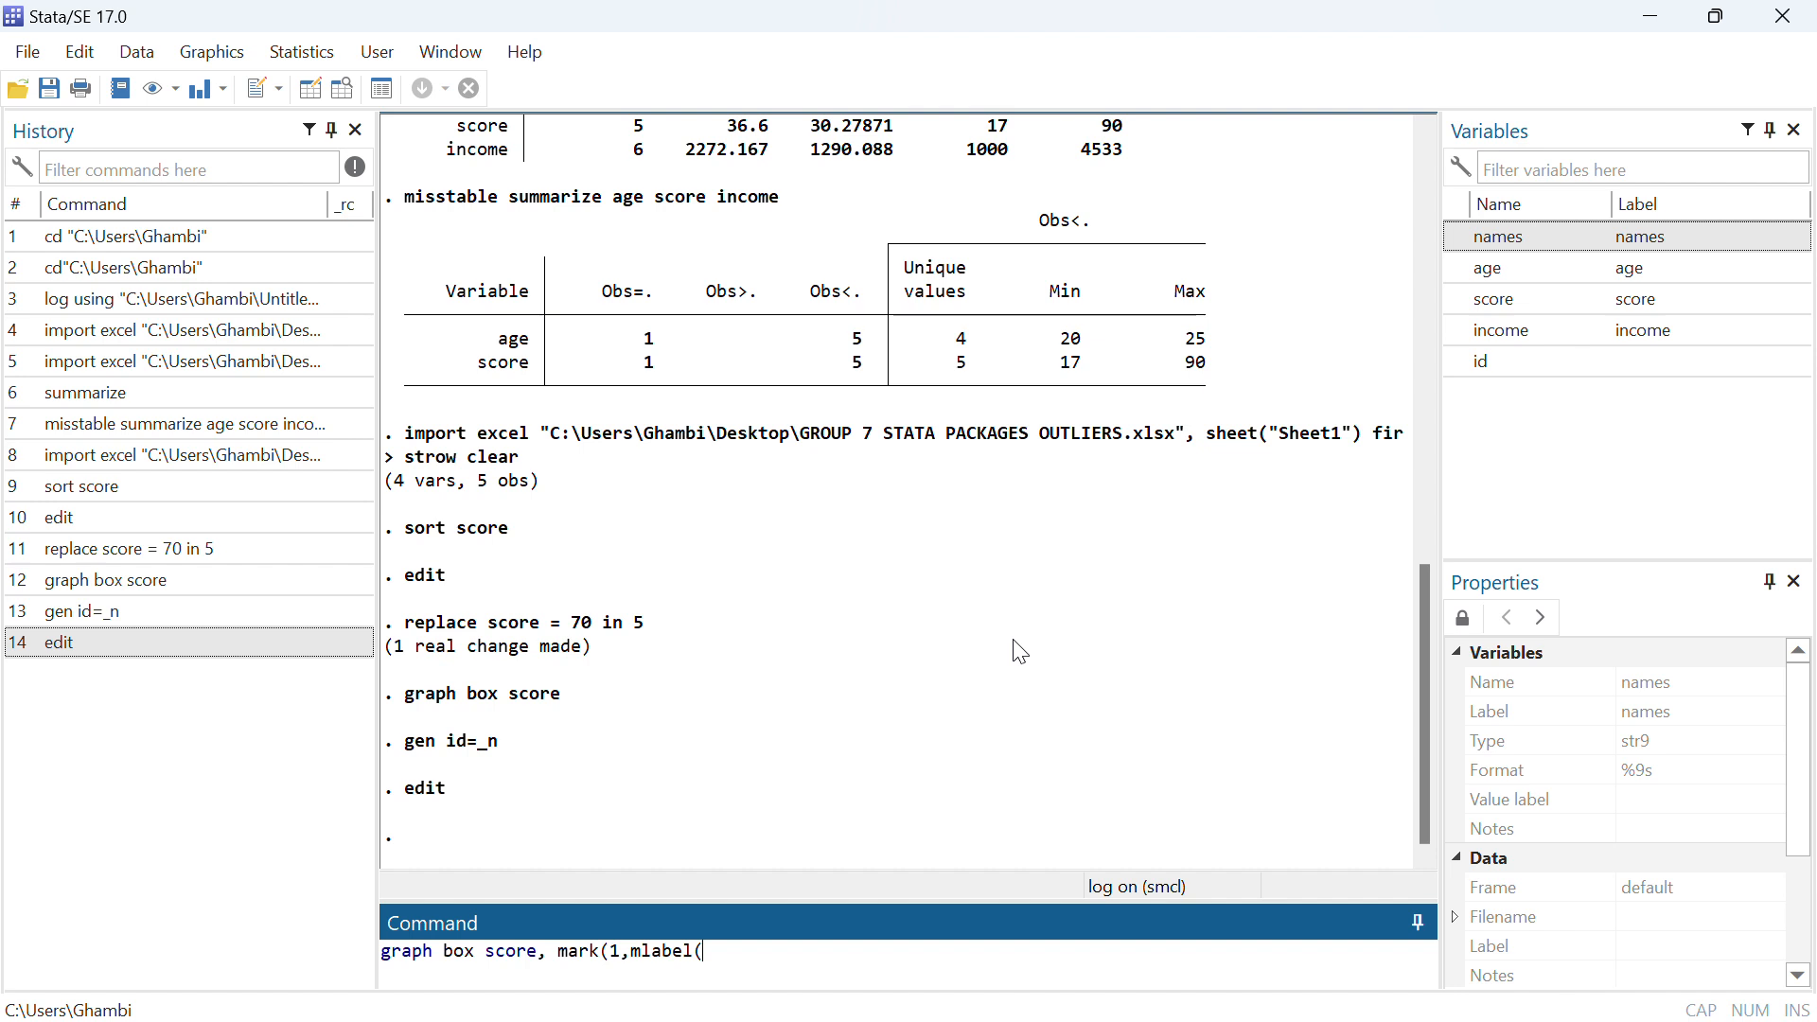
{"action": "type", "text": "id"}
{"action": "type", "text": "("}
{"action": "type", "text": "("}
{"action": "type", "text": ")"}
{"action": "type", "text": ")"}
{"action": "key", "text": "Return"}
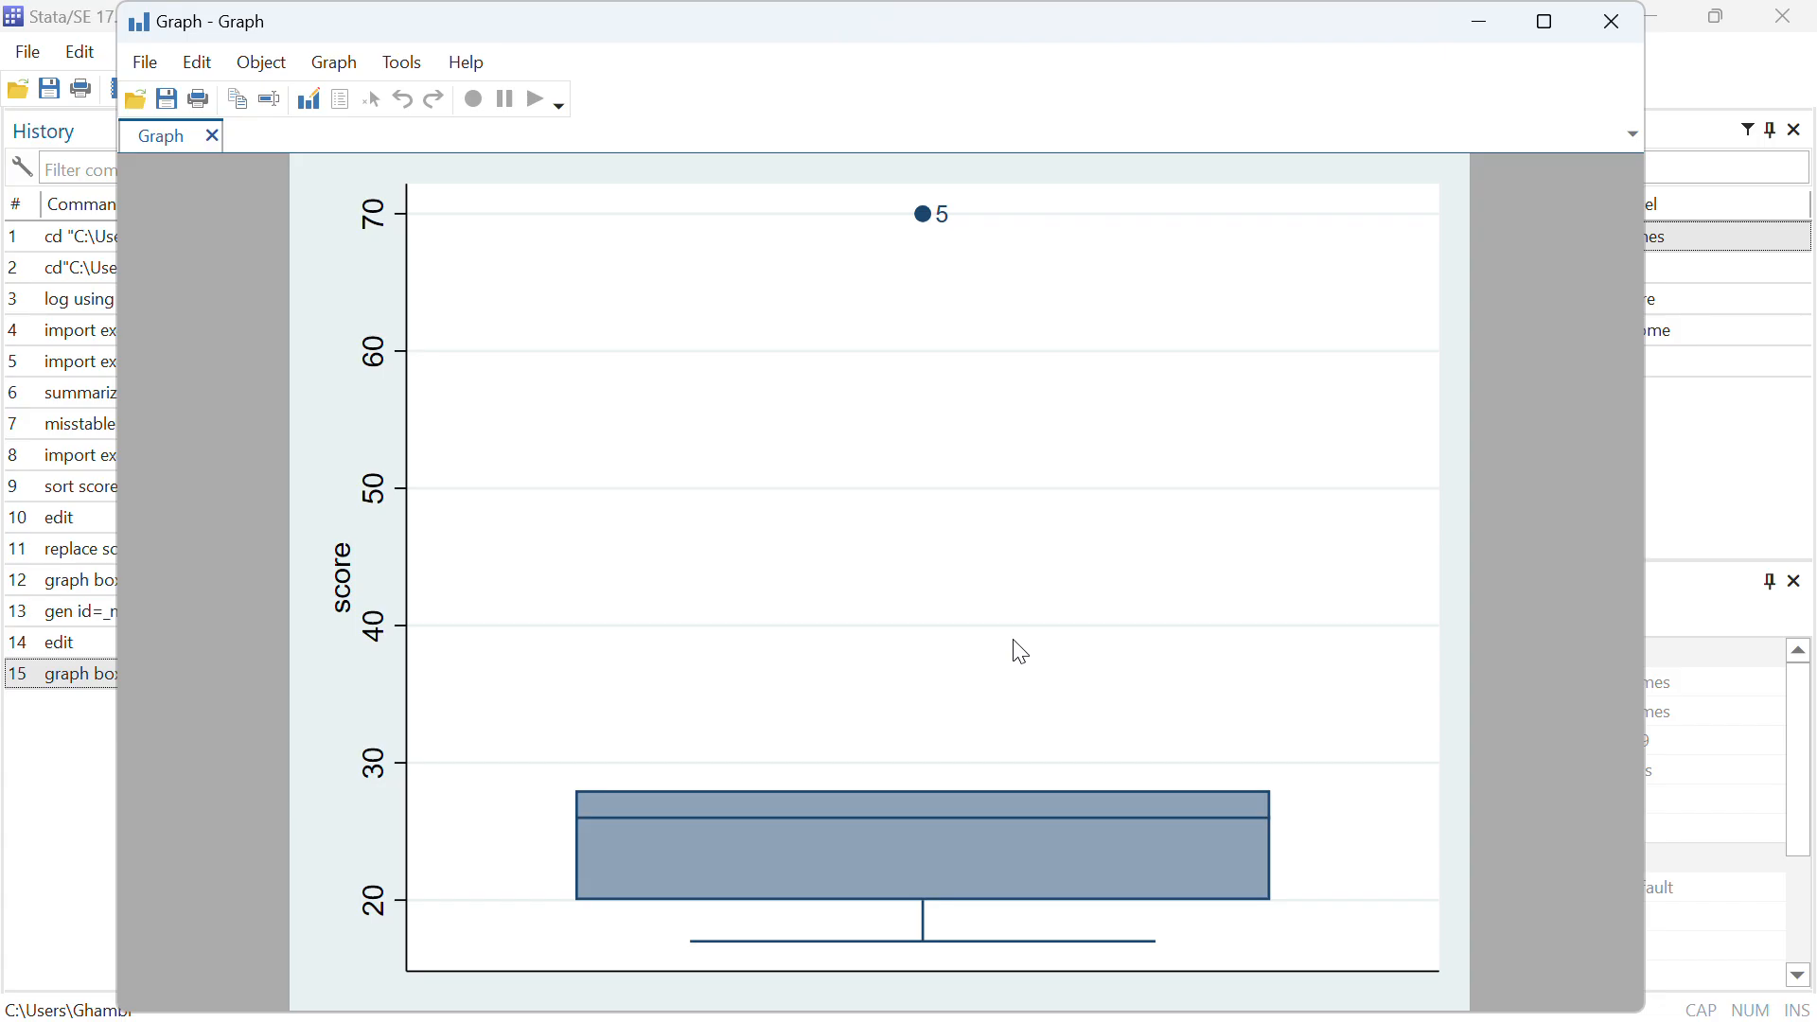
{"action": "left_click", "coordinate": [1481, 23]}
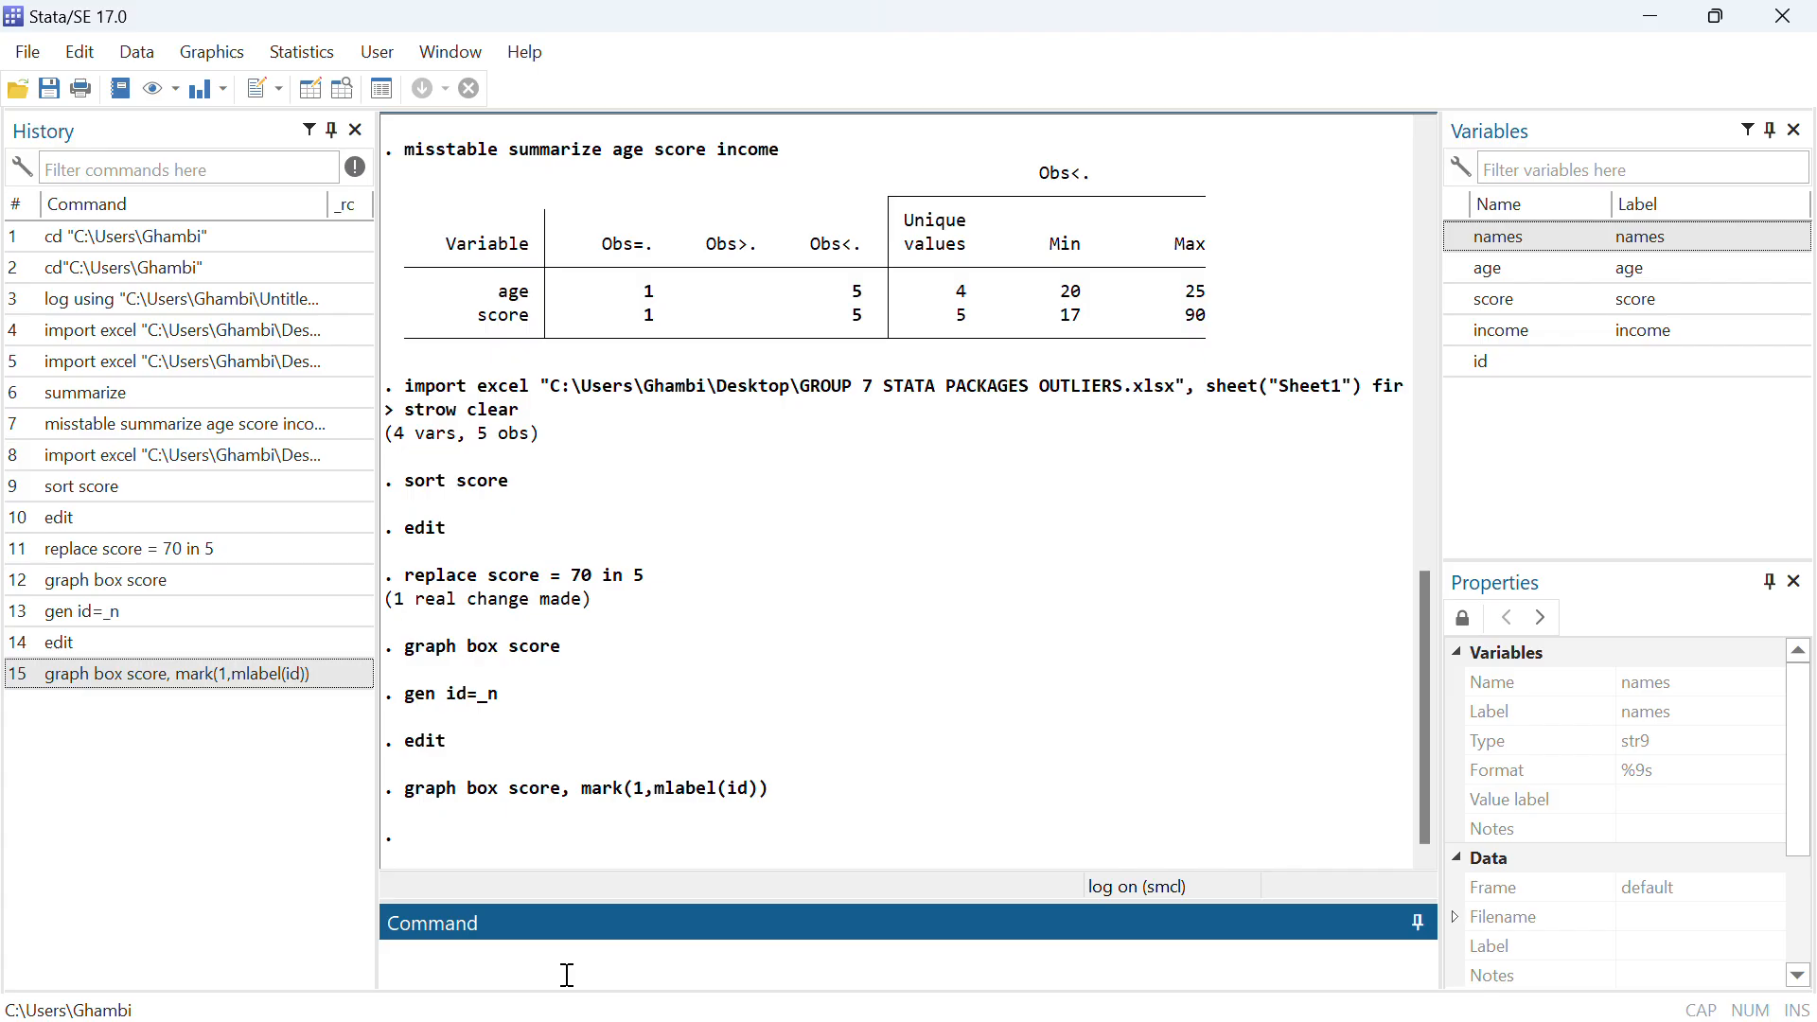
Install the winsor2 package from SSC by running ssc install winsor2
{"action": "type", "text": "scc"}
{"action": "key", "text": "BackSpace"}
{"action": "type", "text": "c intall"}
{"action": "key", "text": "BackSpace"}
{"action": "key", "text": "BackSpace"}
{"action": "key", "text": "BackSpace"}
{"action": "key", "text": "BackSpace"}
{"action": "key", "text": "BackSpace"}
{"action": "type", "text": "stall winsor2"}
{"action": "left_click", "coordinate": [431, 951]}
{"action": "type", "text": "n"}
{"action": "key", "text": "Return"}
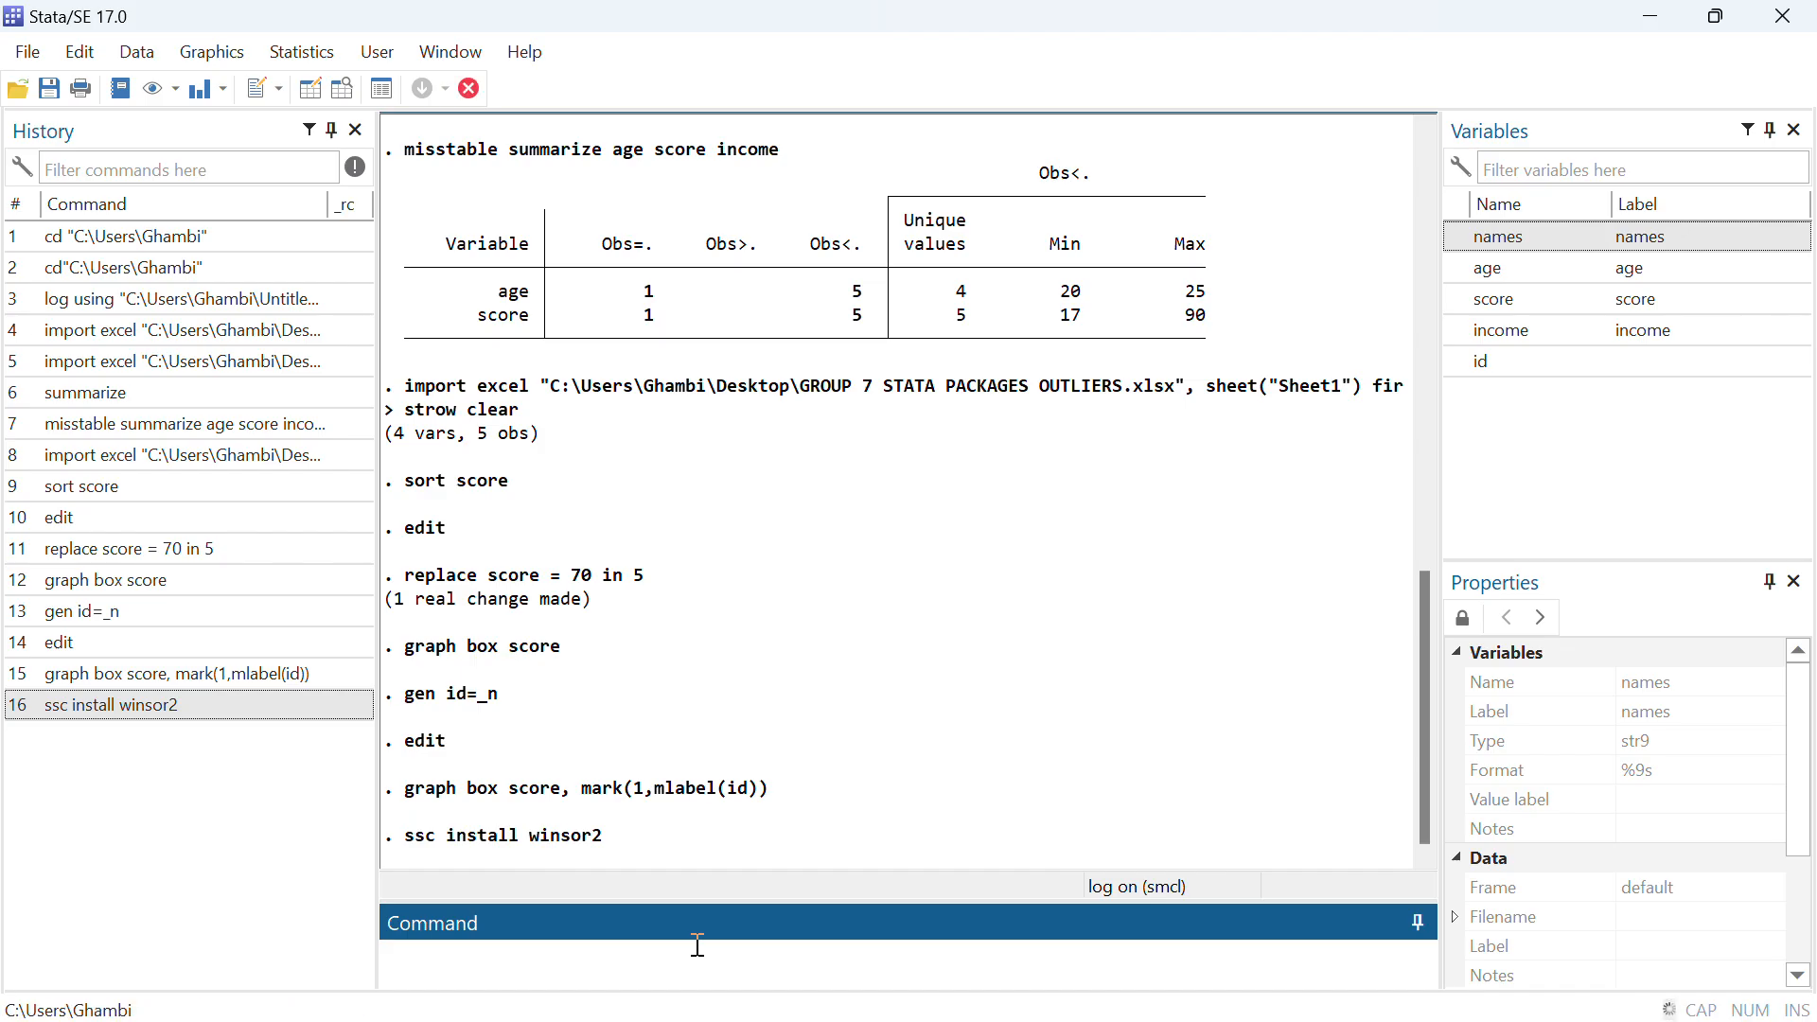
Open the dataset in the Data Editor to view the unadjusted scores, and minimize the editor
{"action": "type", "text": "edit"}
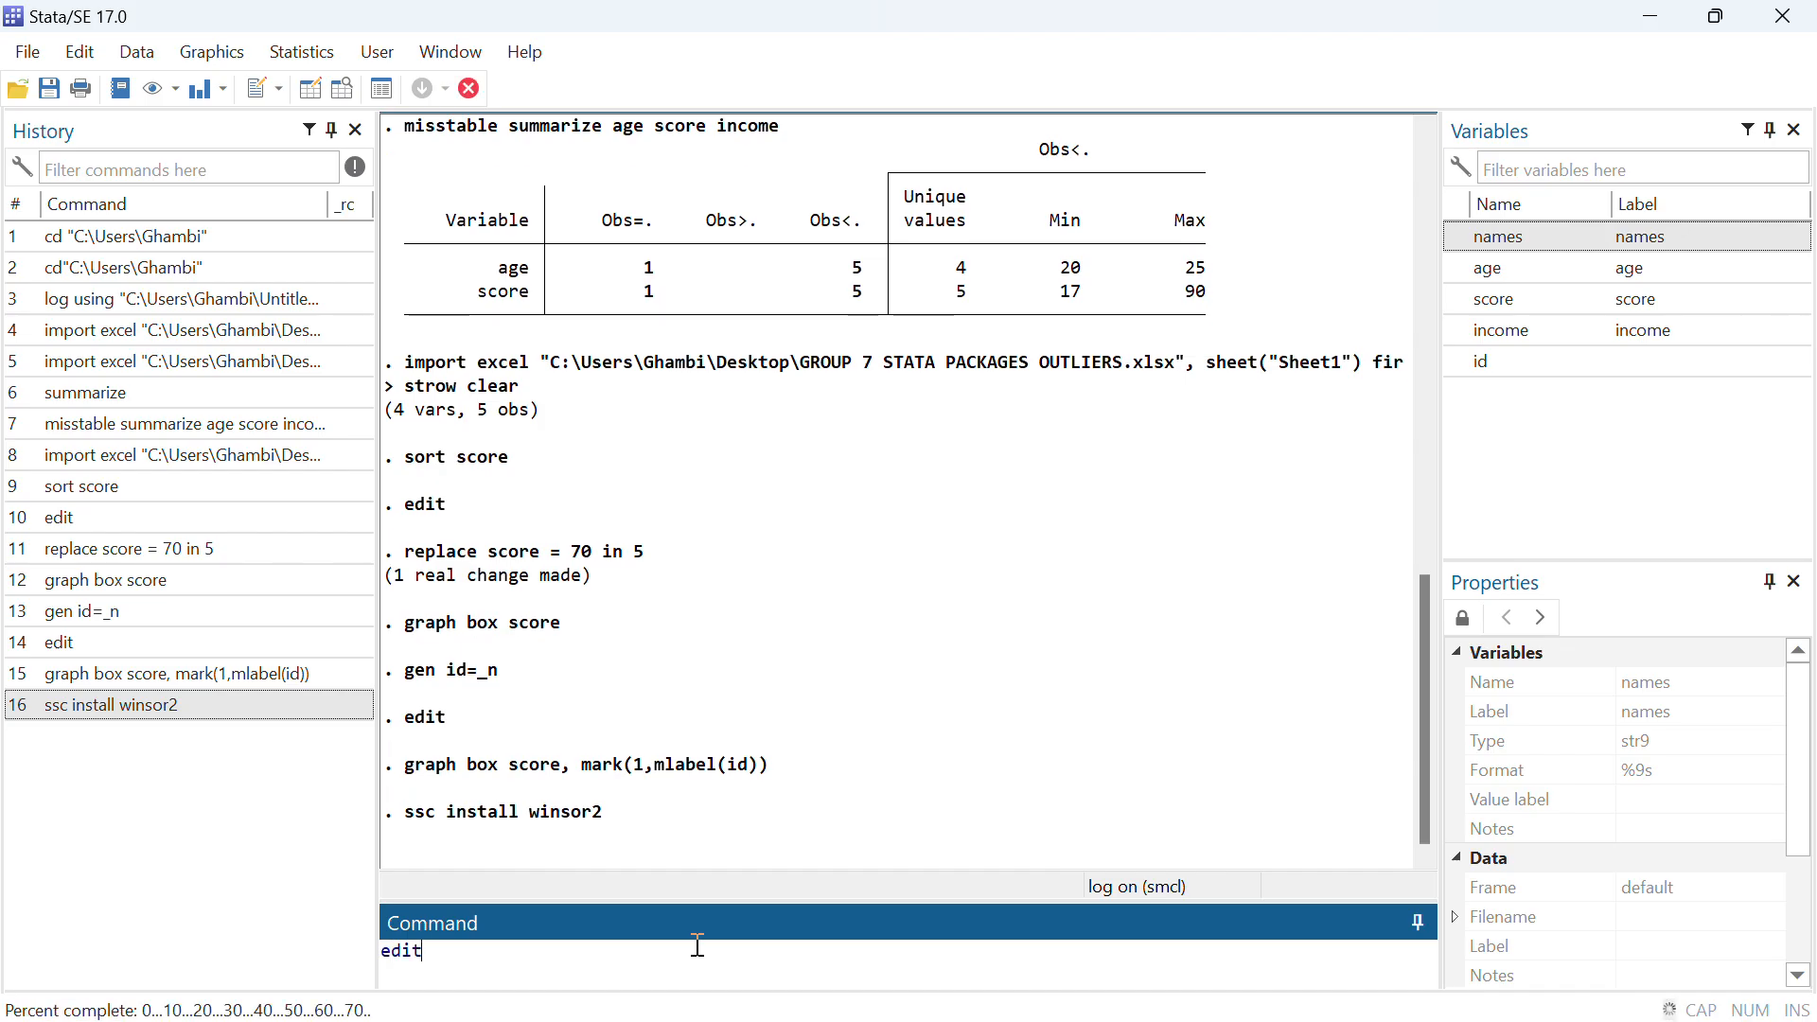
{"action": "key", "text": "Return"}
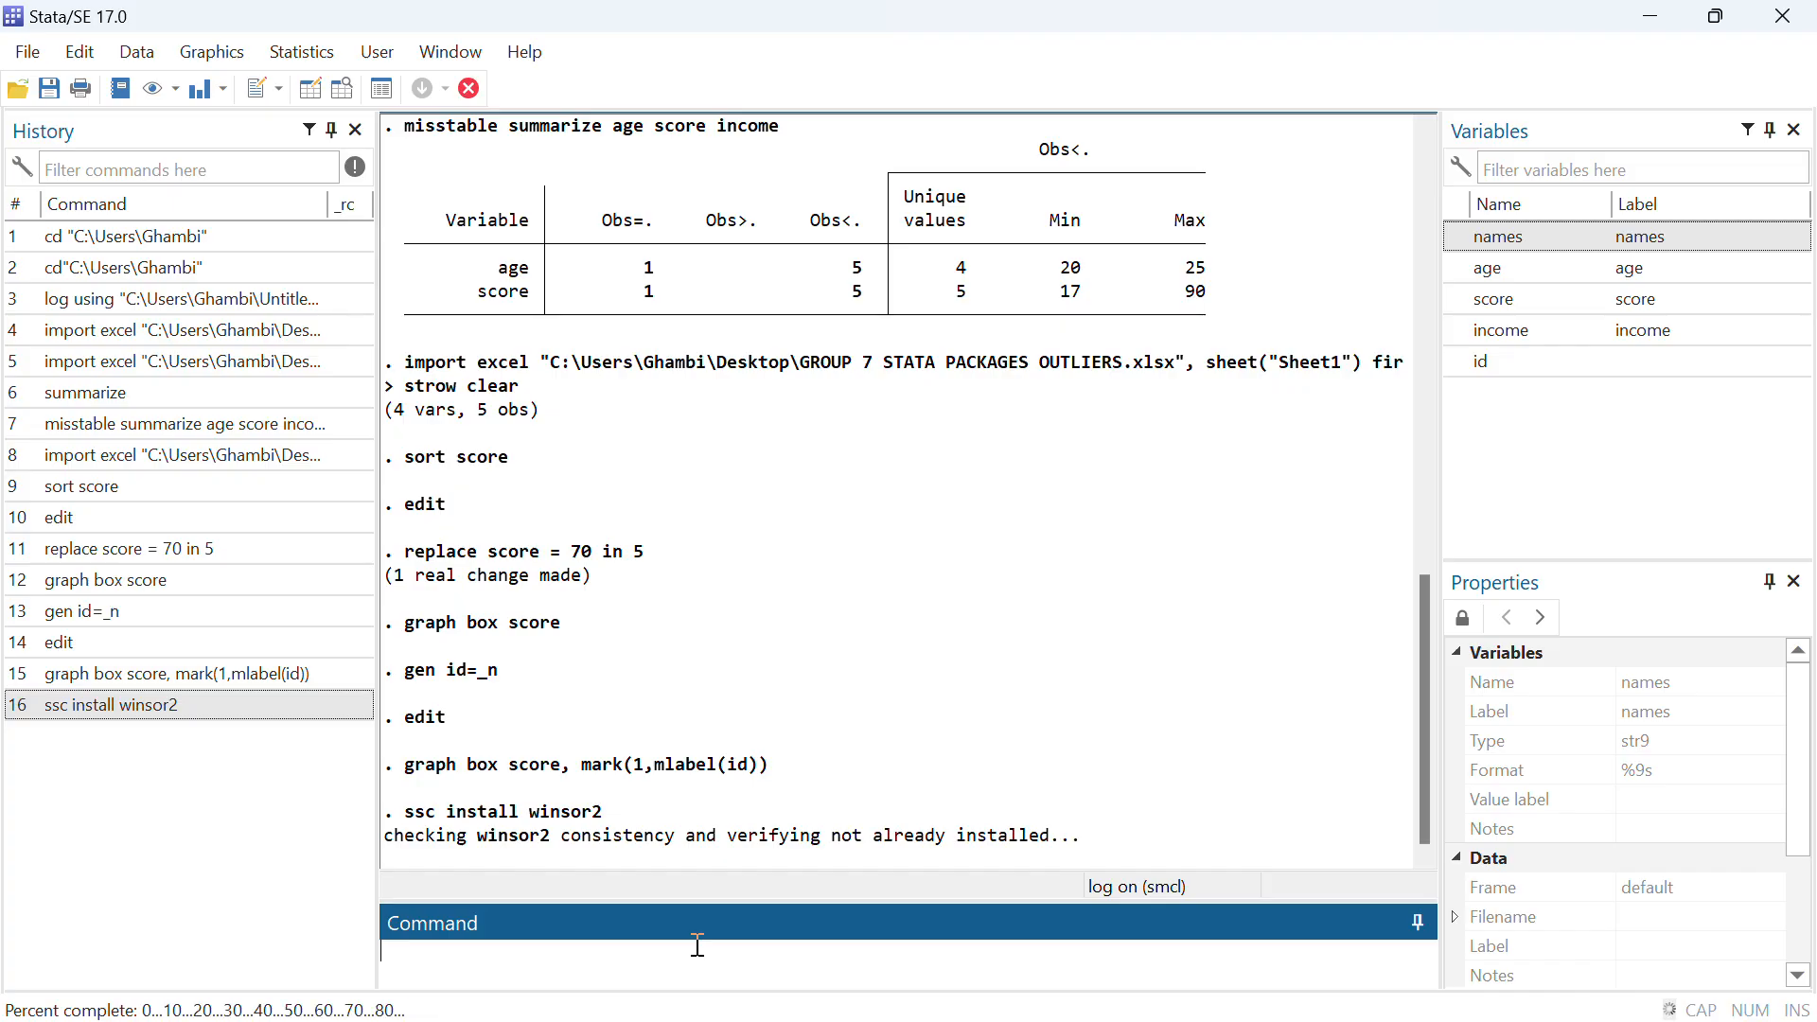
{"action": "type", "text": "he"}
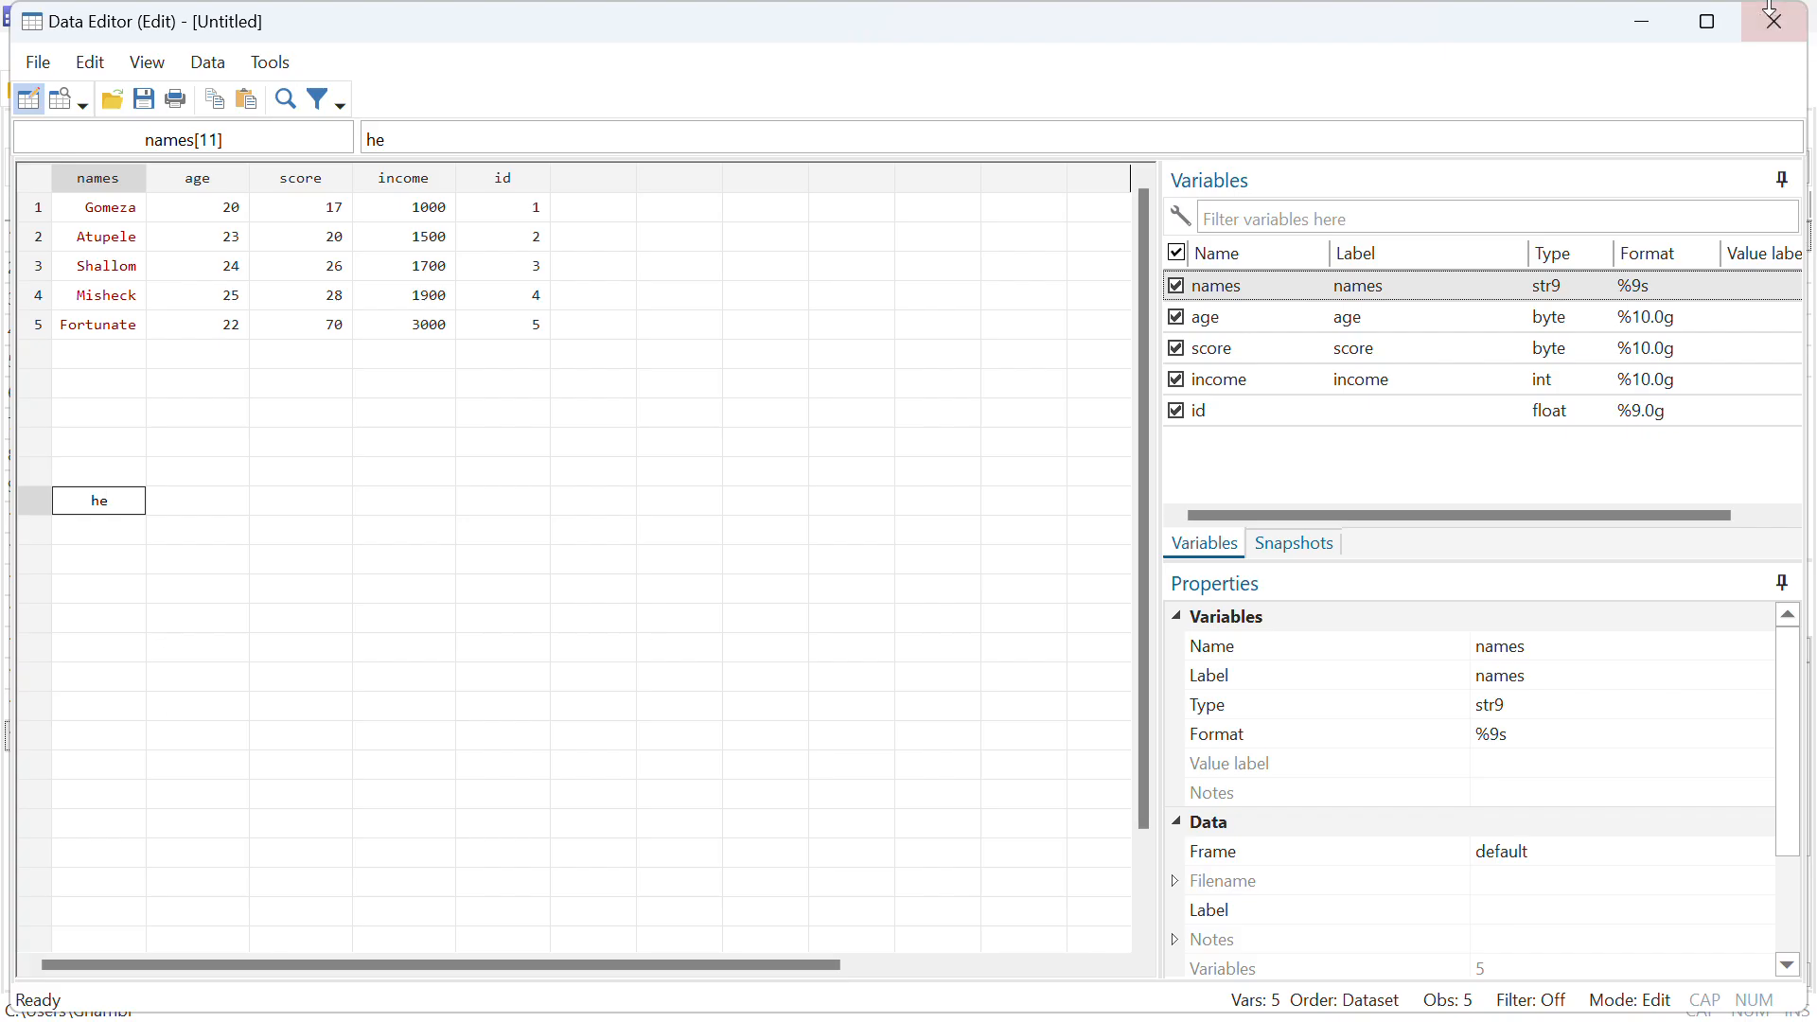
{"action": "left_click", "coordinate": [1631, 19]}
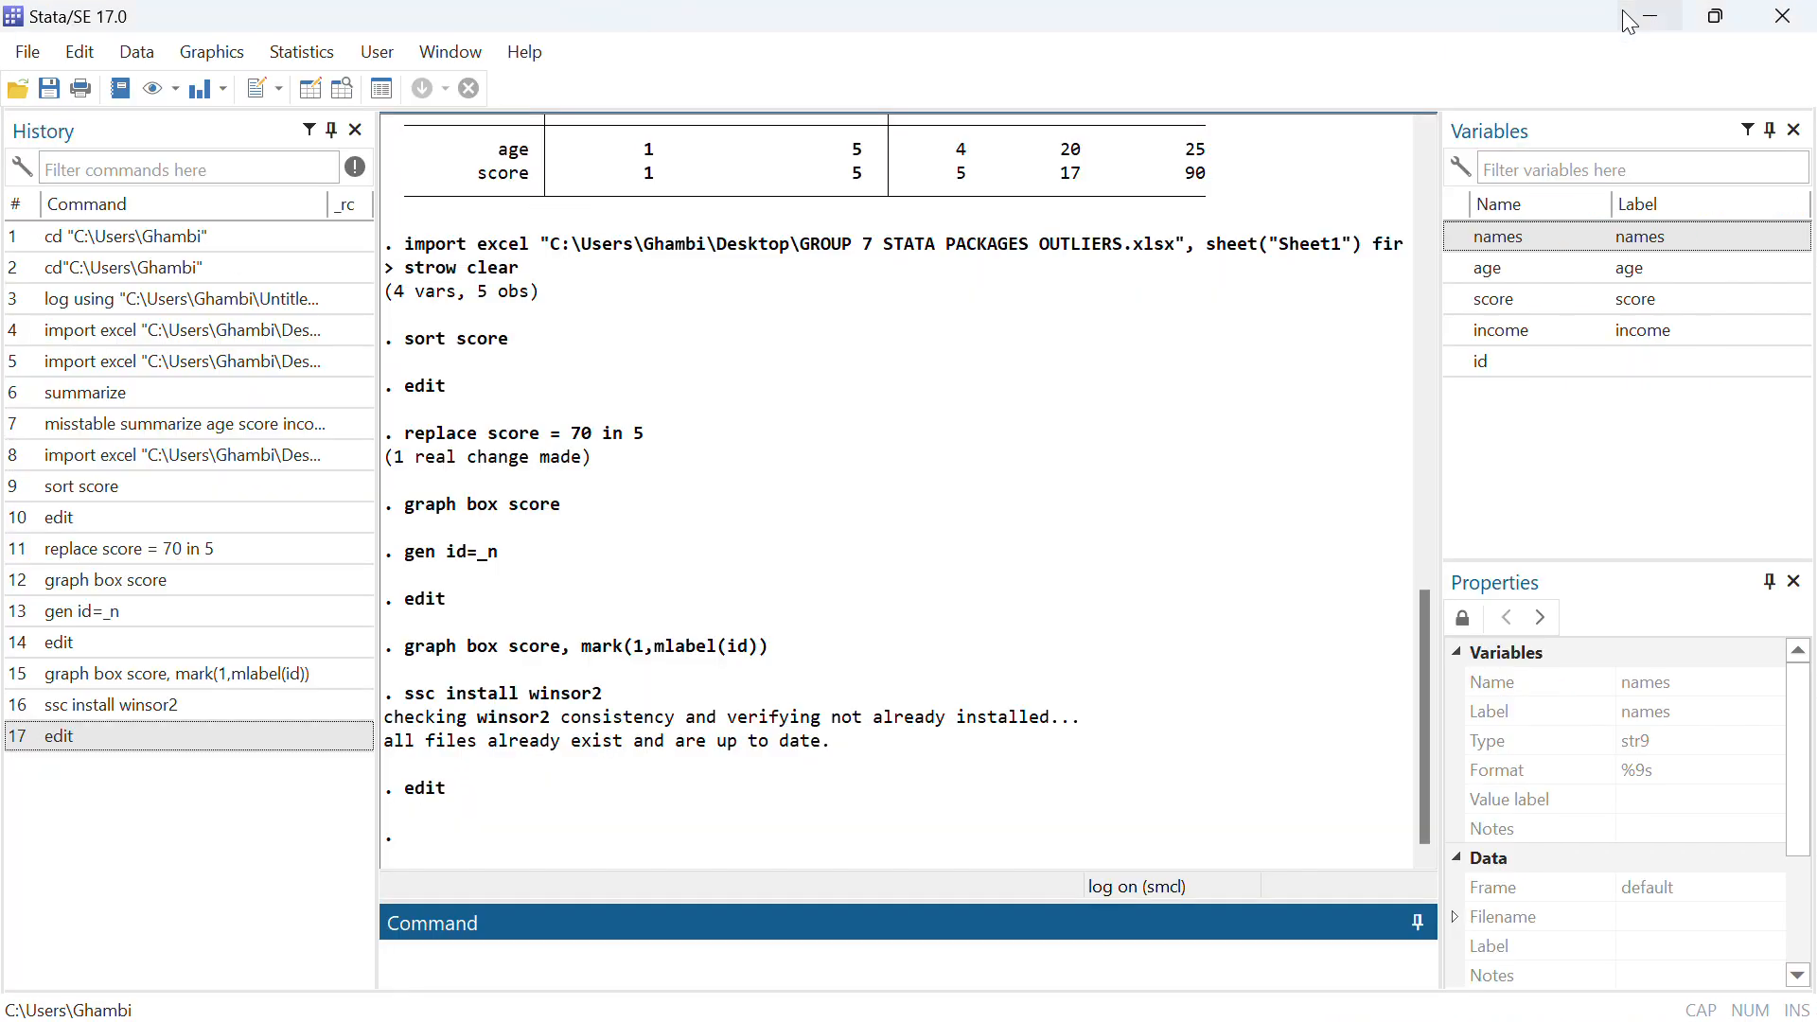
Open the help page for winsor2 to view its syntax and description, and return to the main window
{"action": "type", "text": "help "}
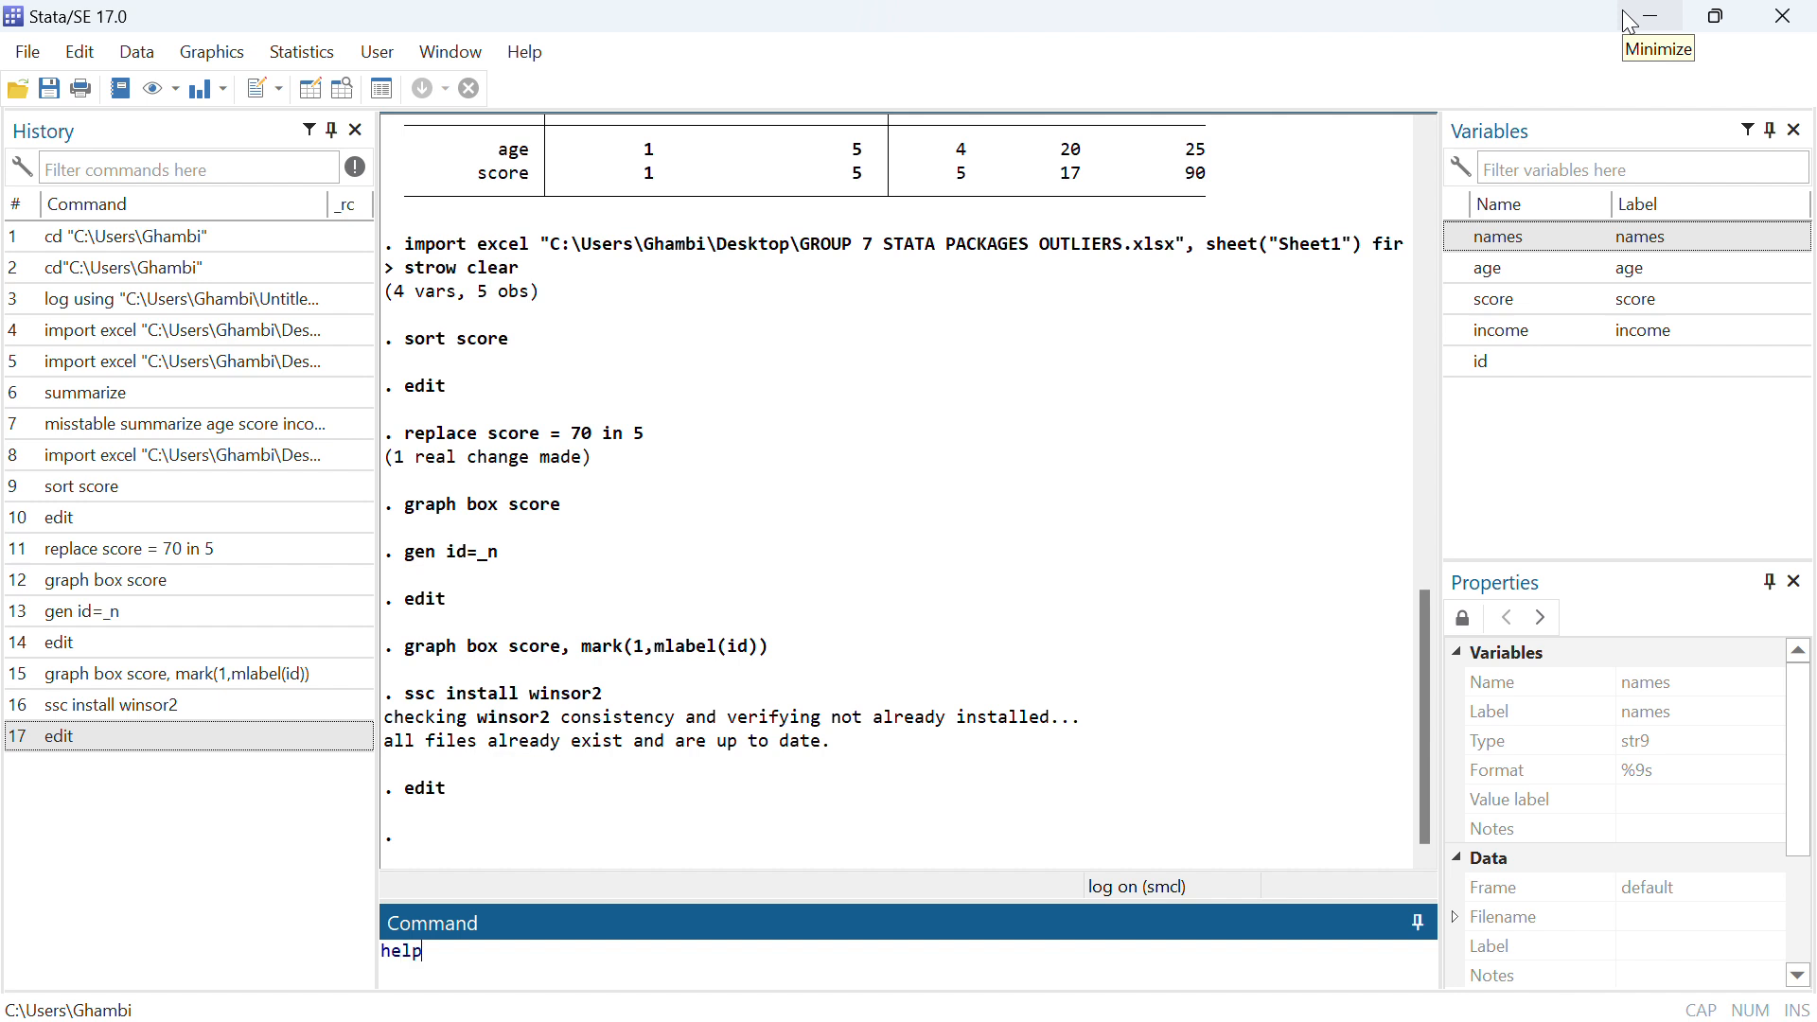
{"action": "type", "text": "winsor2"}
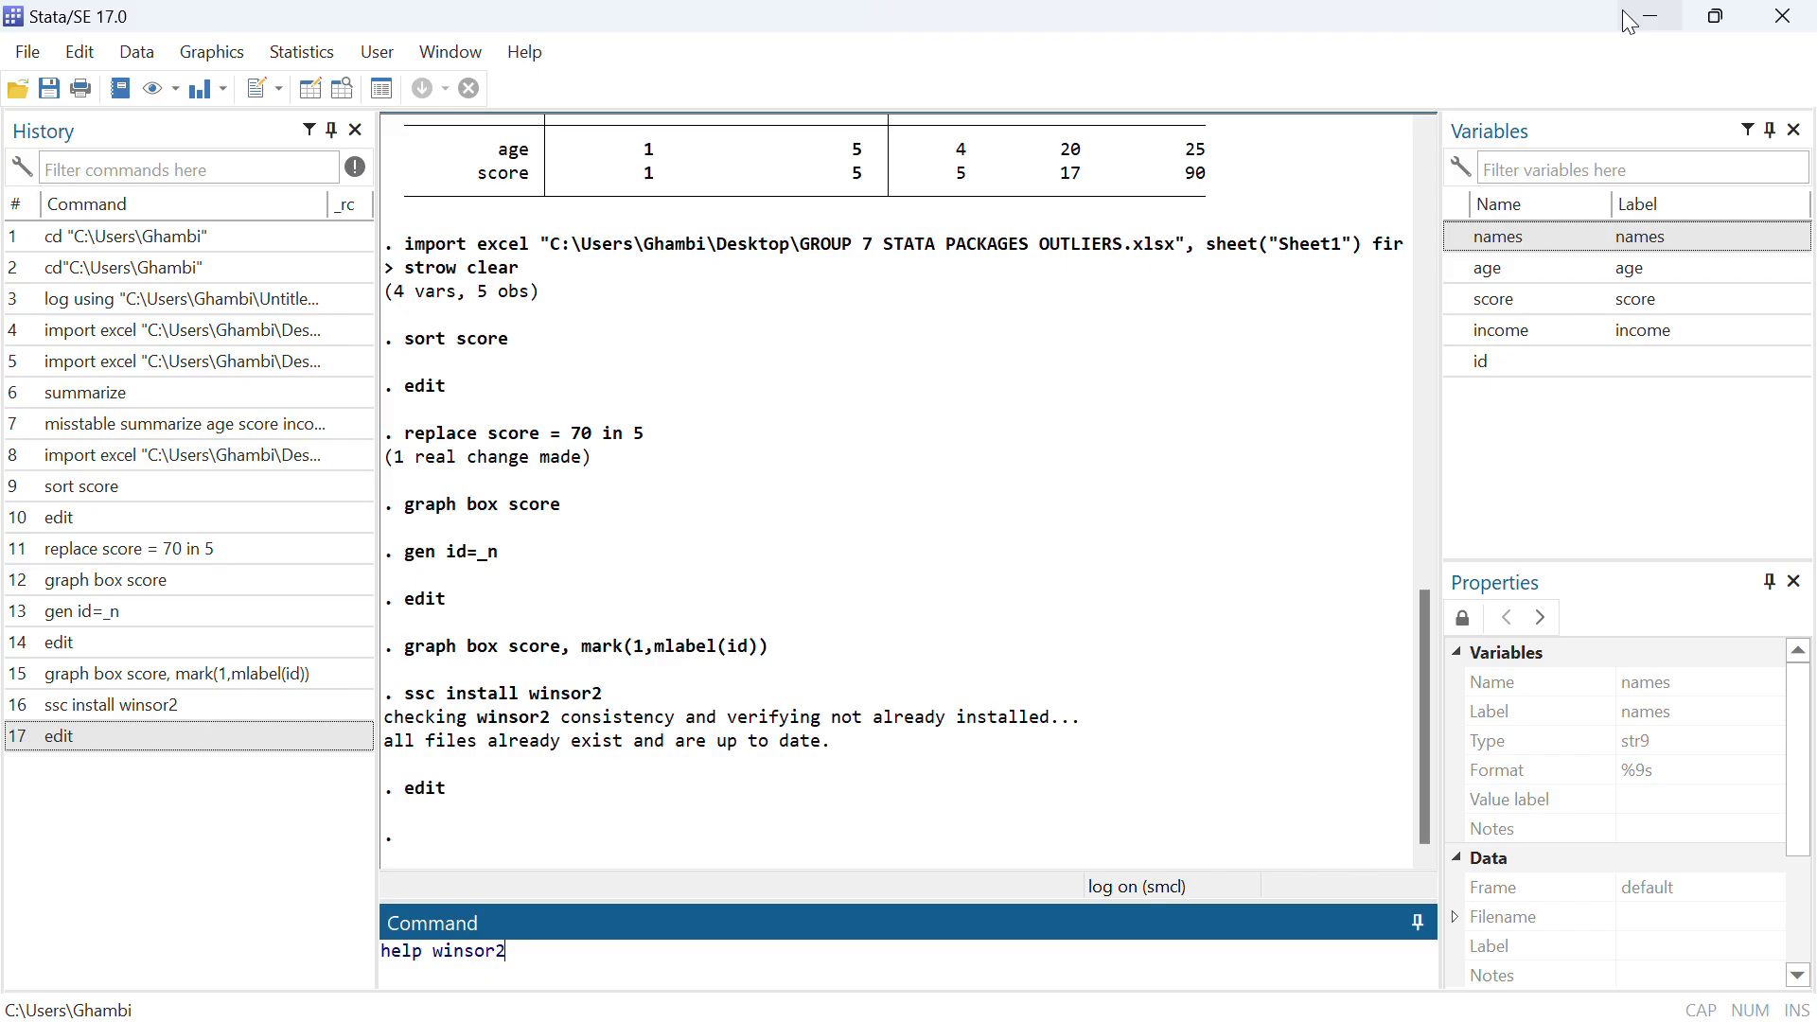
{"action": "key", "text": "Return"}
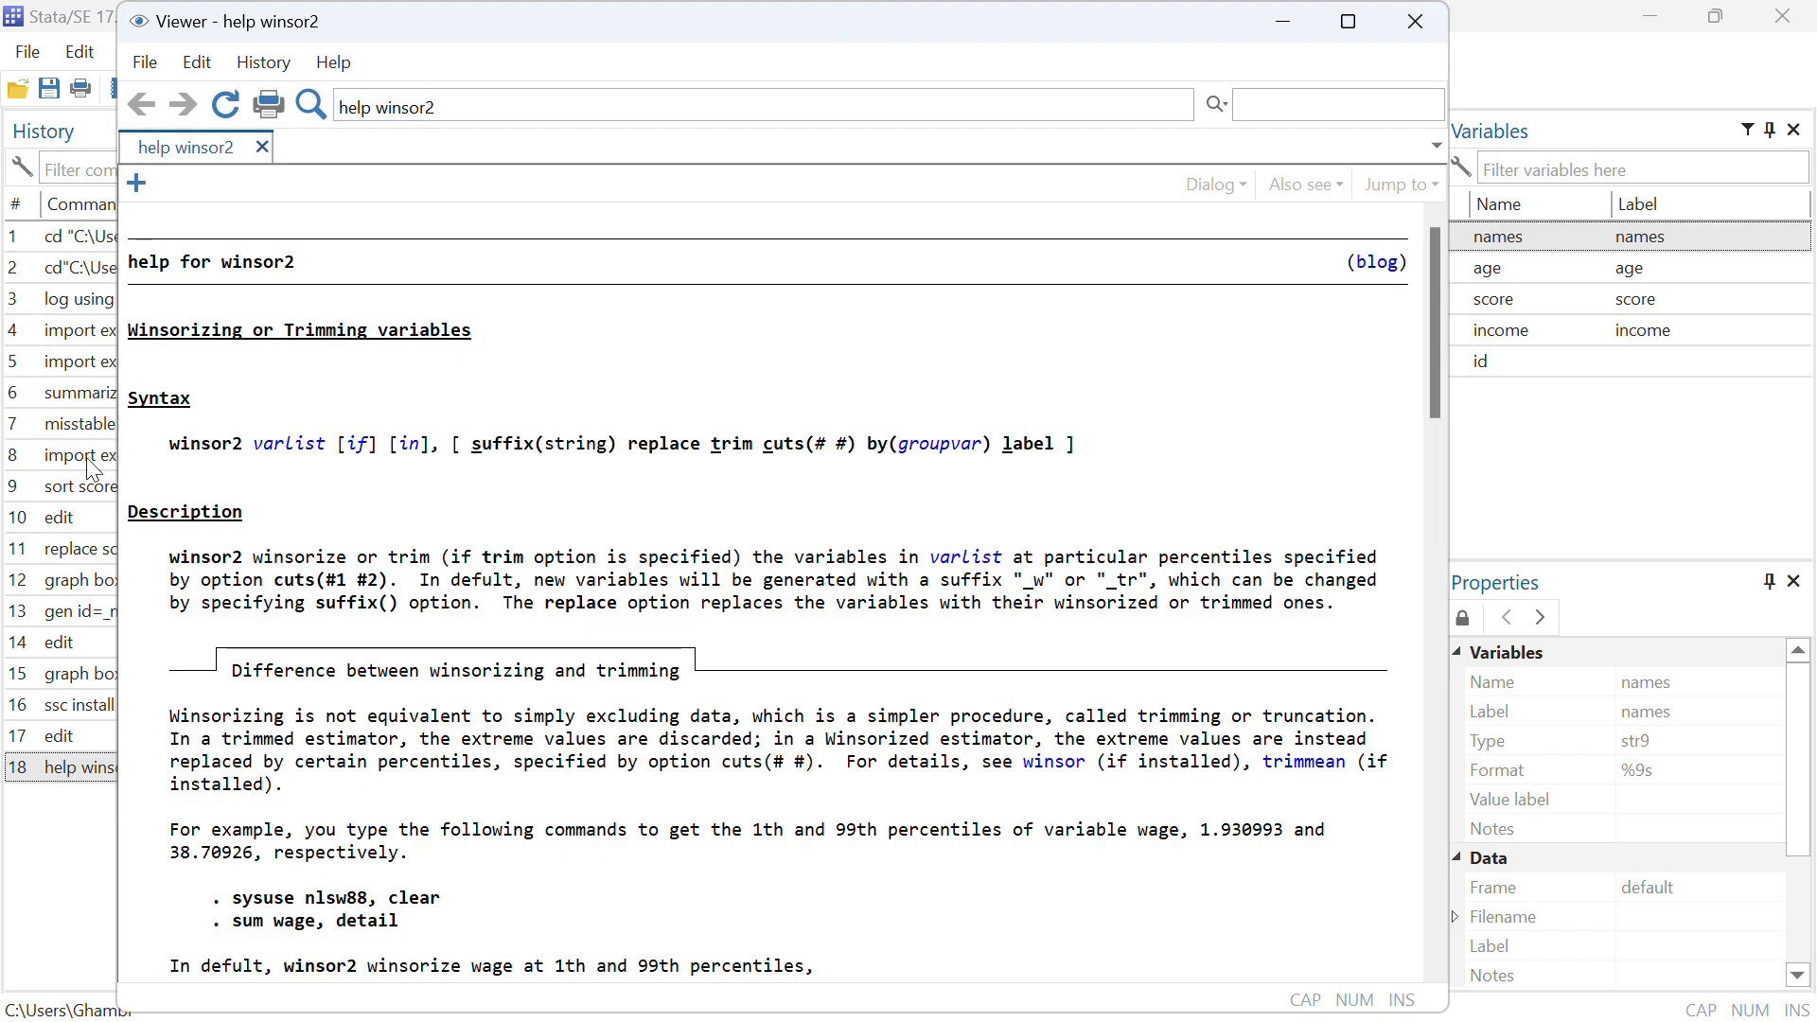
{"action": "left_click", "coordinate": [82, 920]}
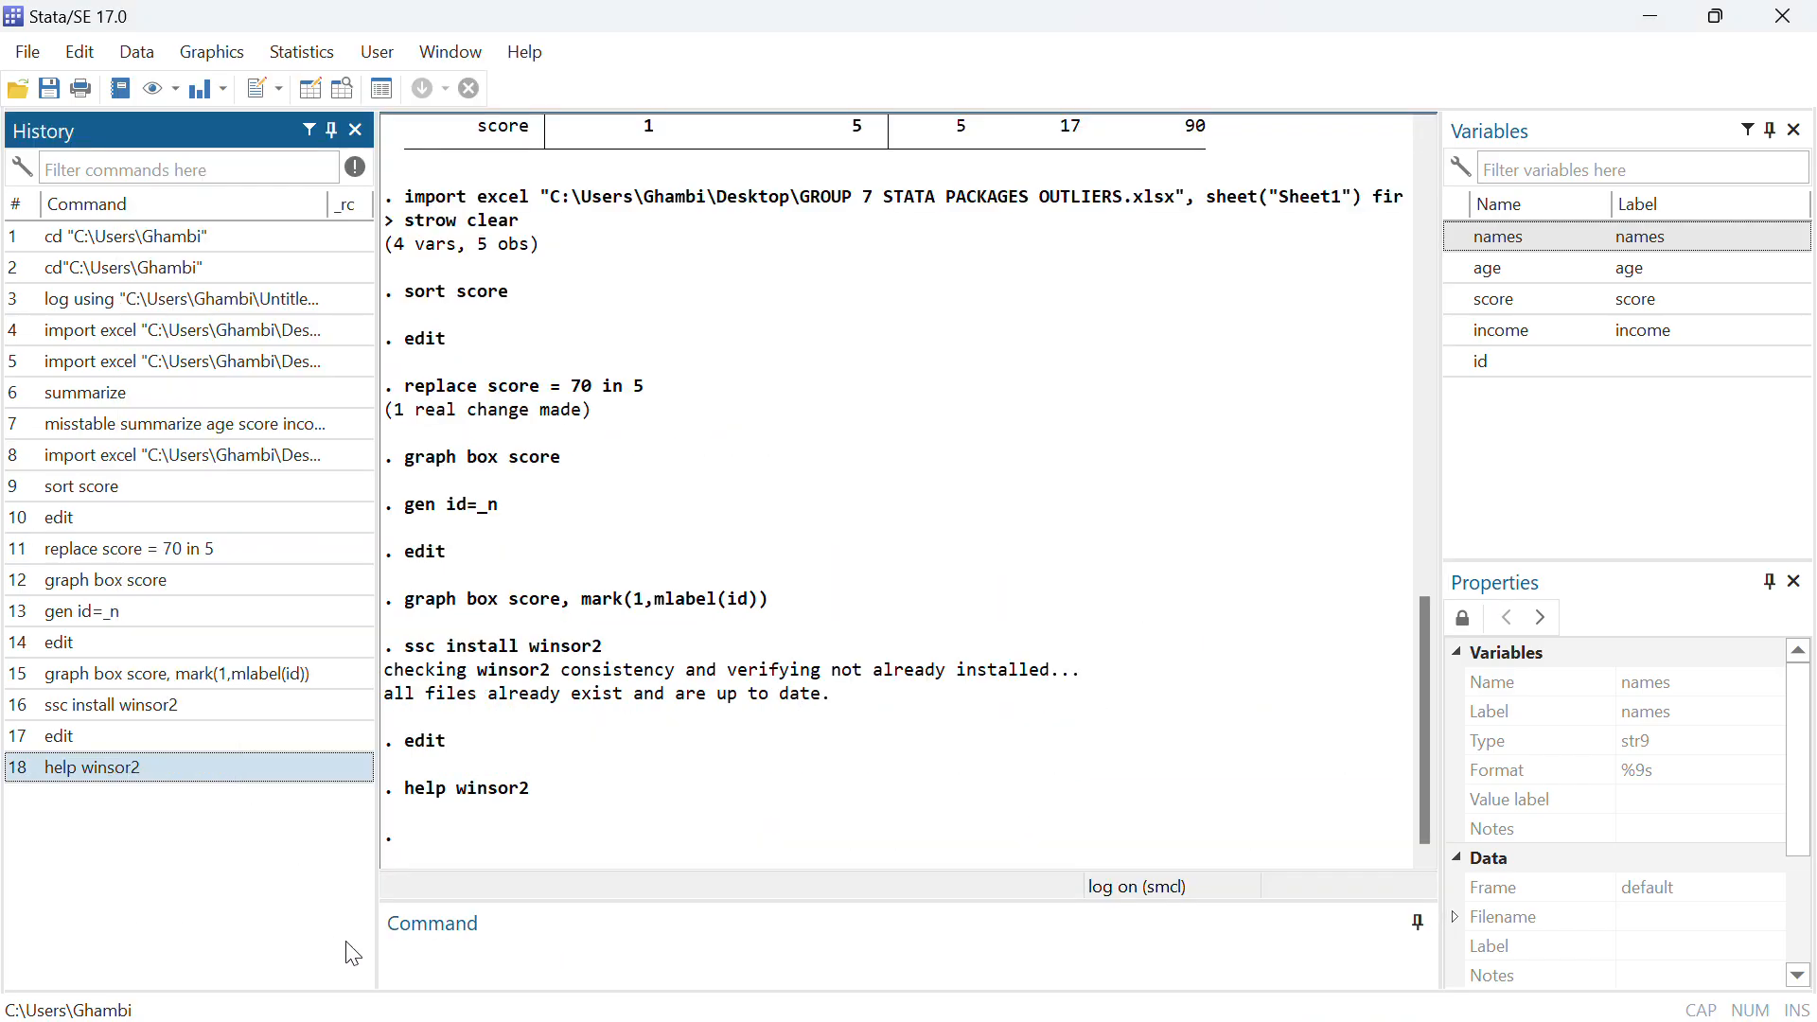
Produce detailed summary statistics for score, including percentiles, by running sum score,detail
{"action": "left_click", "coordinate": [461, 952]}
{"action": "type", "text": "sum"}
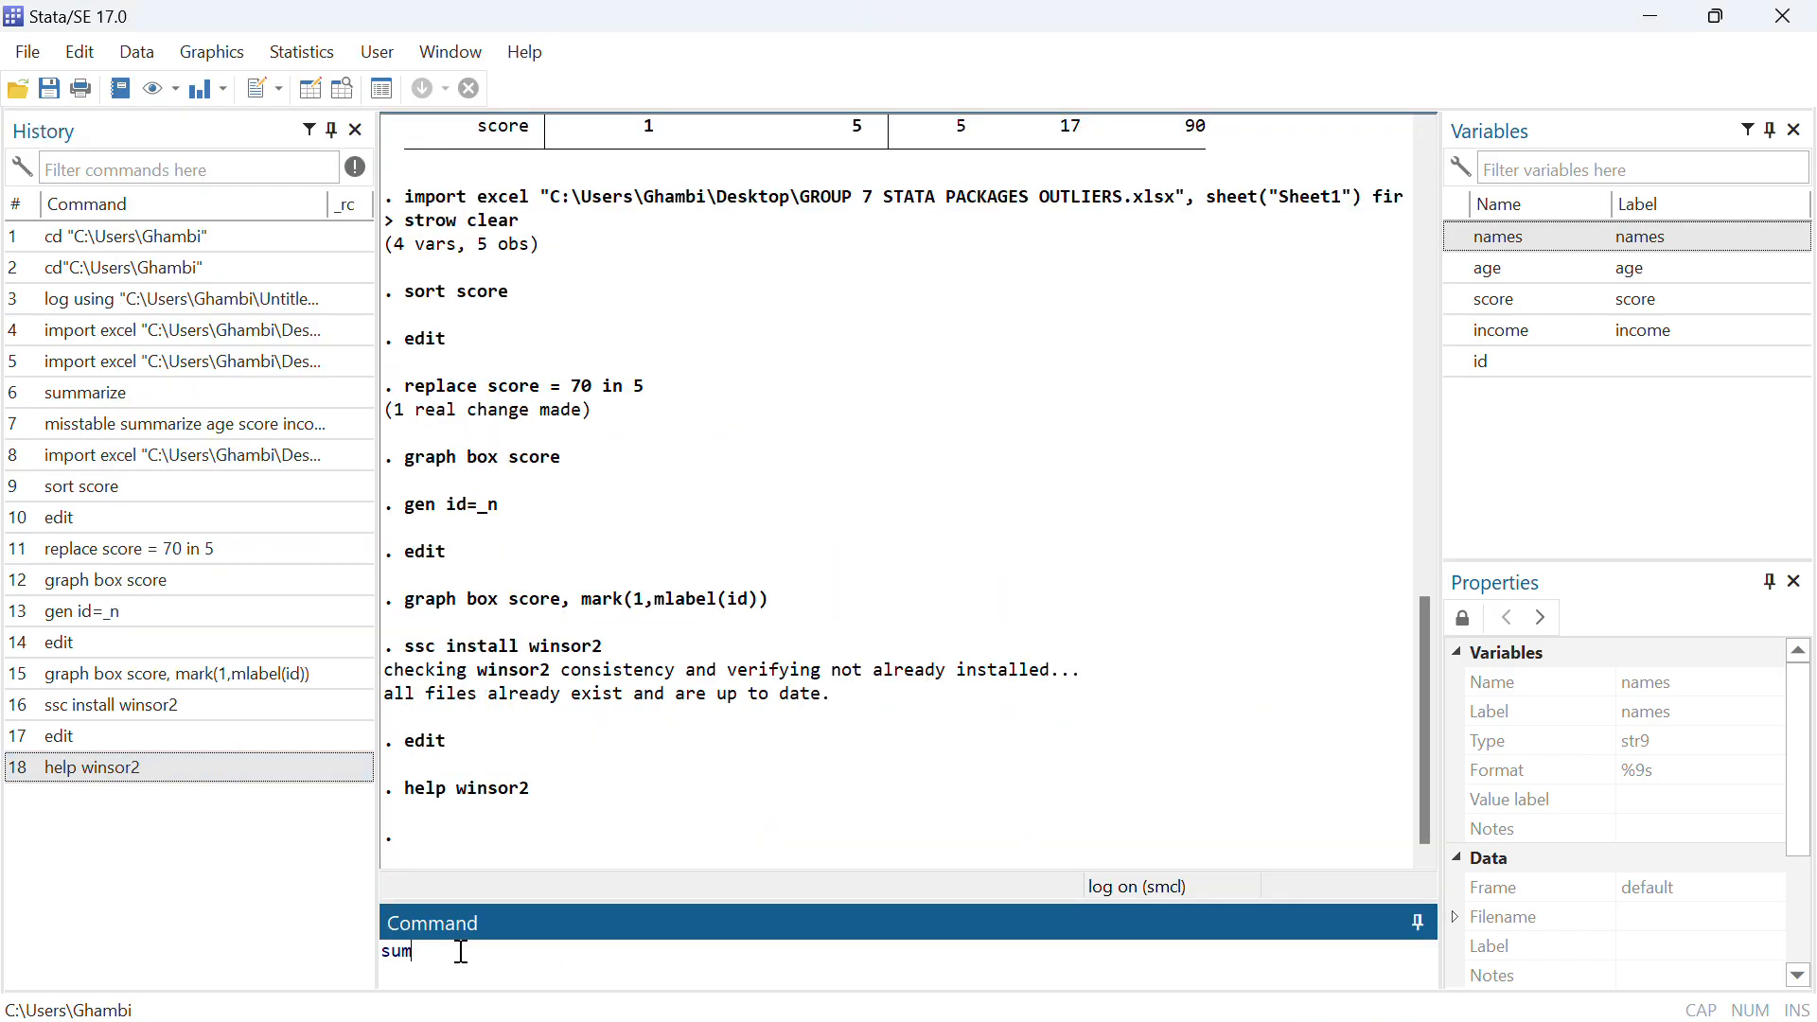
{"action": "type", "text": " score,detail"}
{"action": "key", "text": "Return"}
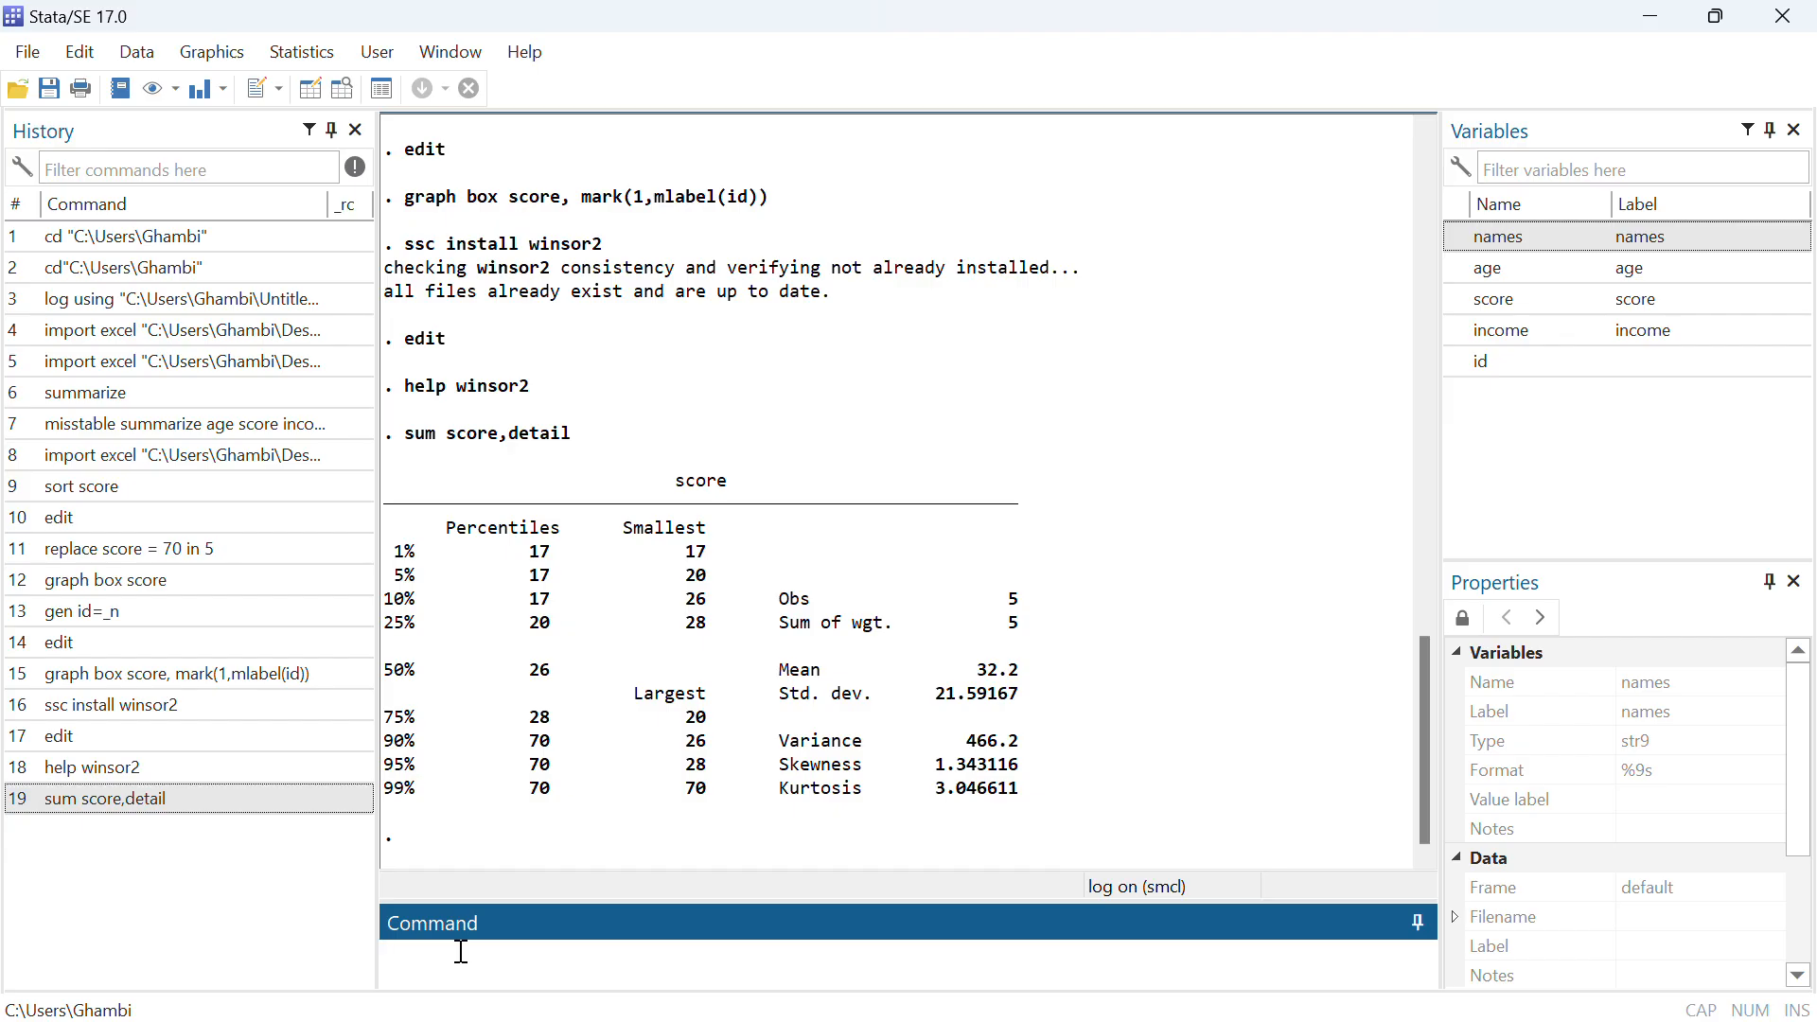
Winsorize score in place at the 1st and 75th percentiles by running winsor2 score, replace cut(1 75)
{"action": "type", "text": "winsor2 score, replace cut*"}
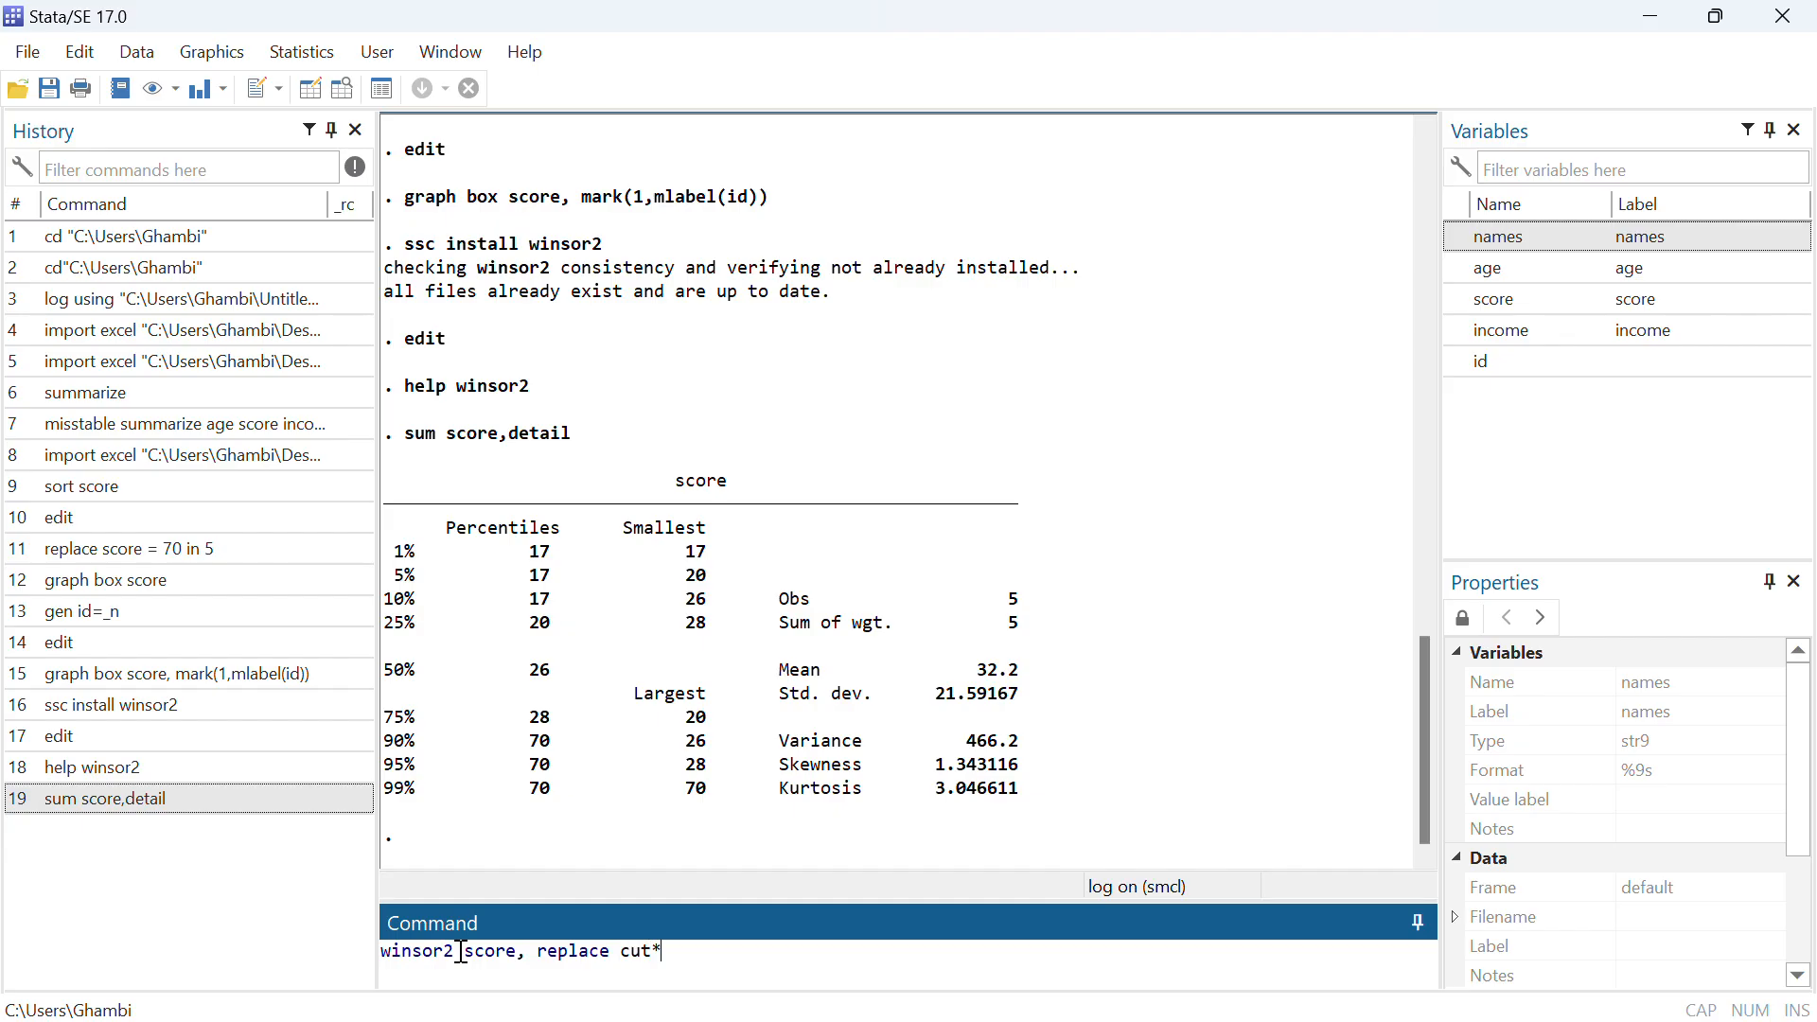
{"action": "key", "text": "BackSpace"}
{"action": "type", "text": "(1 &%)"}
{"action": "key", "text": "BackSpace"}
{"action": "key", "text": "BackSpace"}
{"action": "key", "text": "BackSpace"}
{"action": "type", "text": "75)"}
{"action": "key", "text": "Return"}
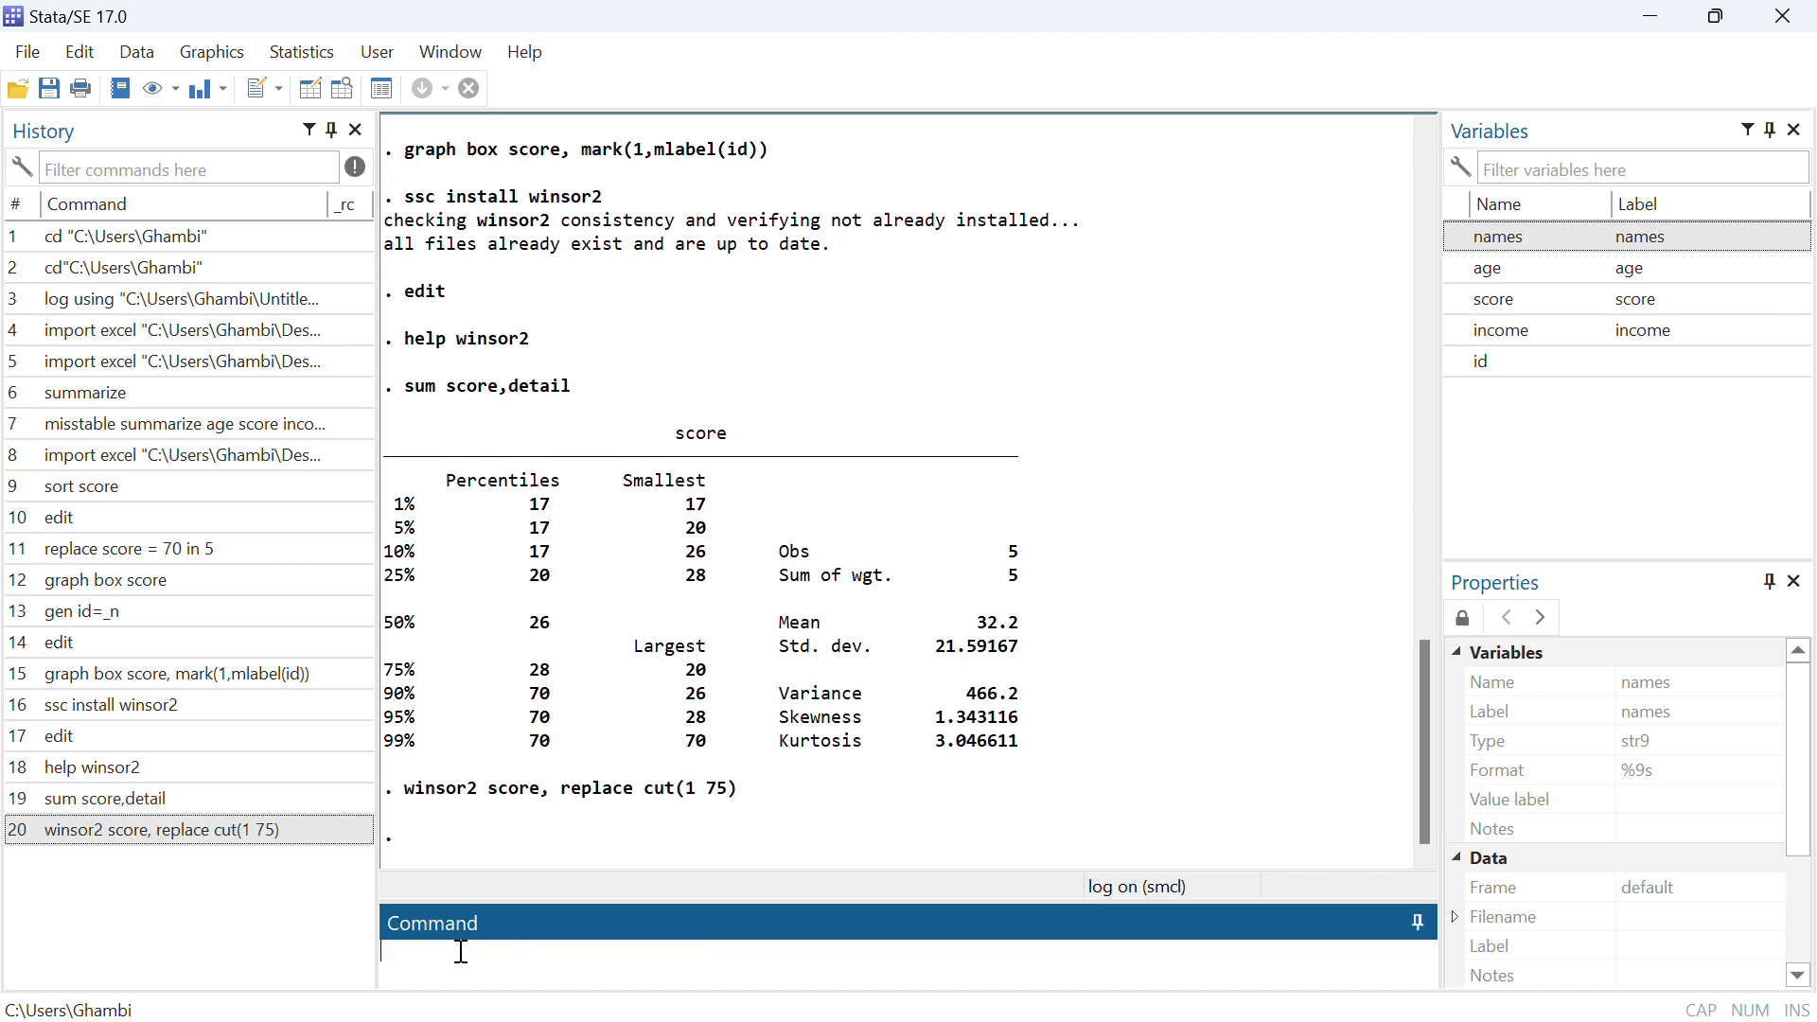
Open the dataset in the Data Editor to inspect the winsorized scores, and minimize the editor
{"action": "type", "text": "edit"}
{"action": "key", "text": "Return"}
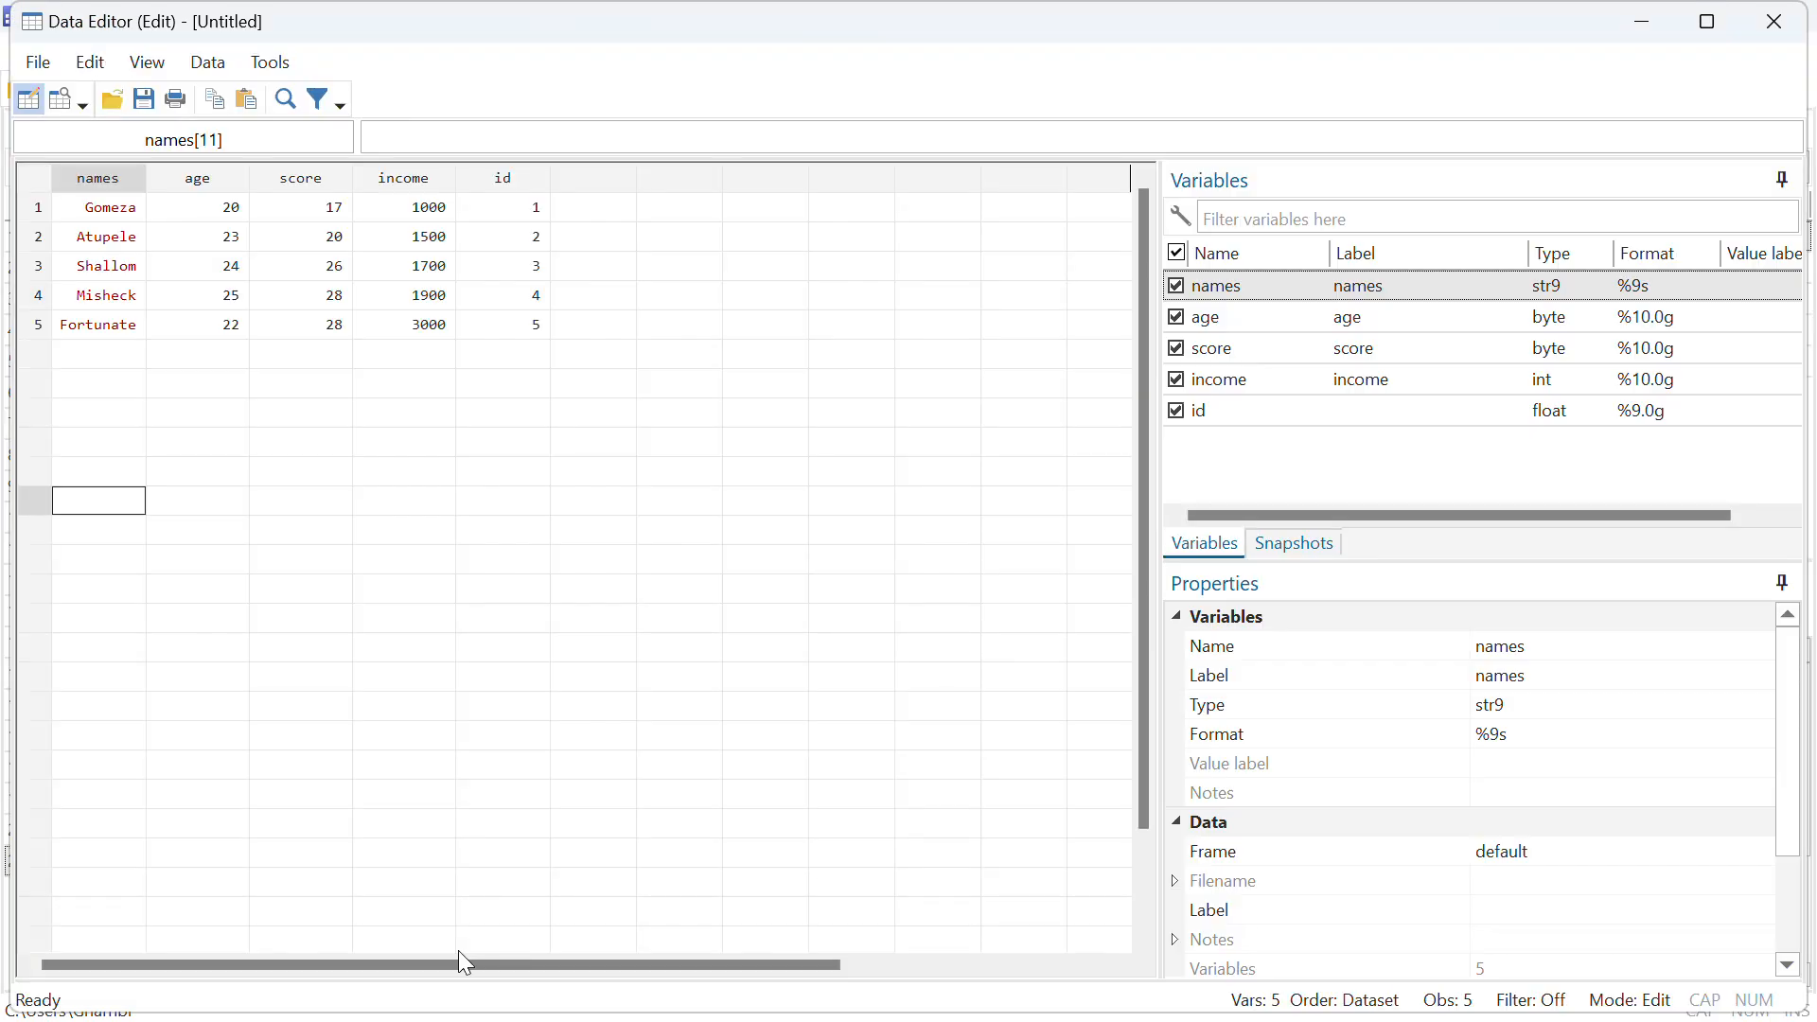
{"action": "left_click", "coordinate": [1643, 26]}
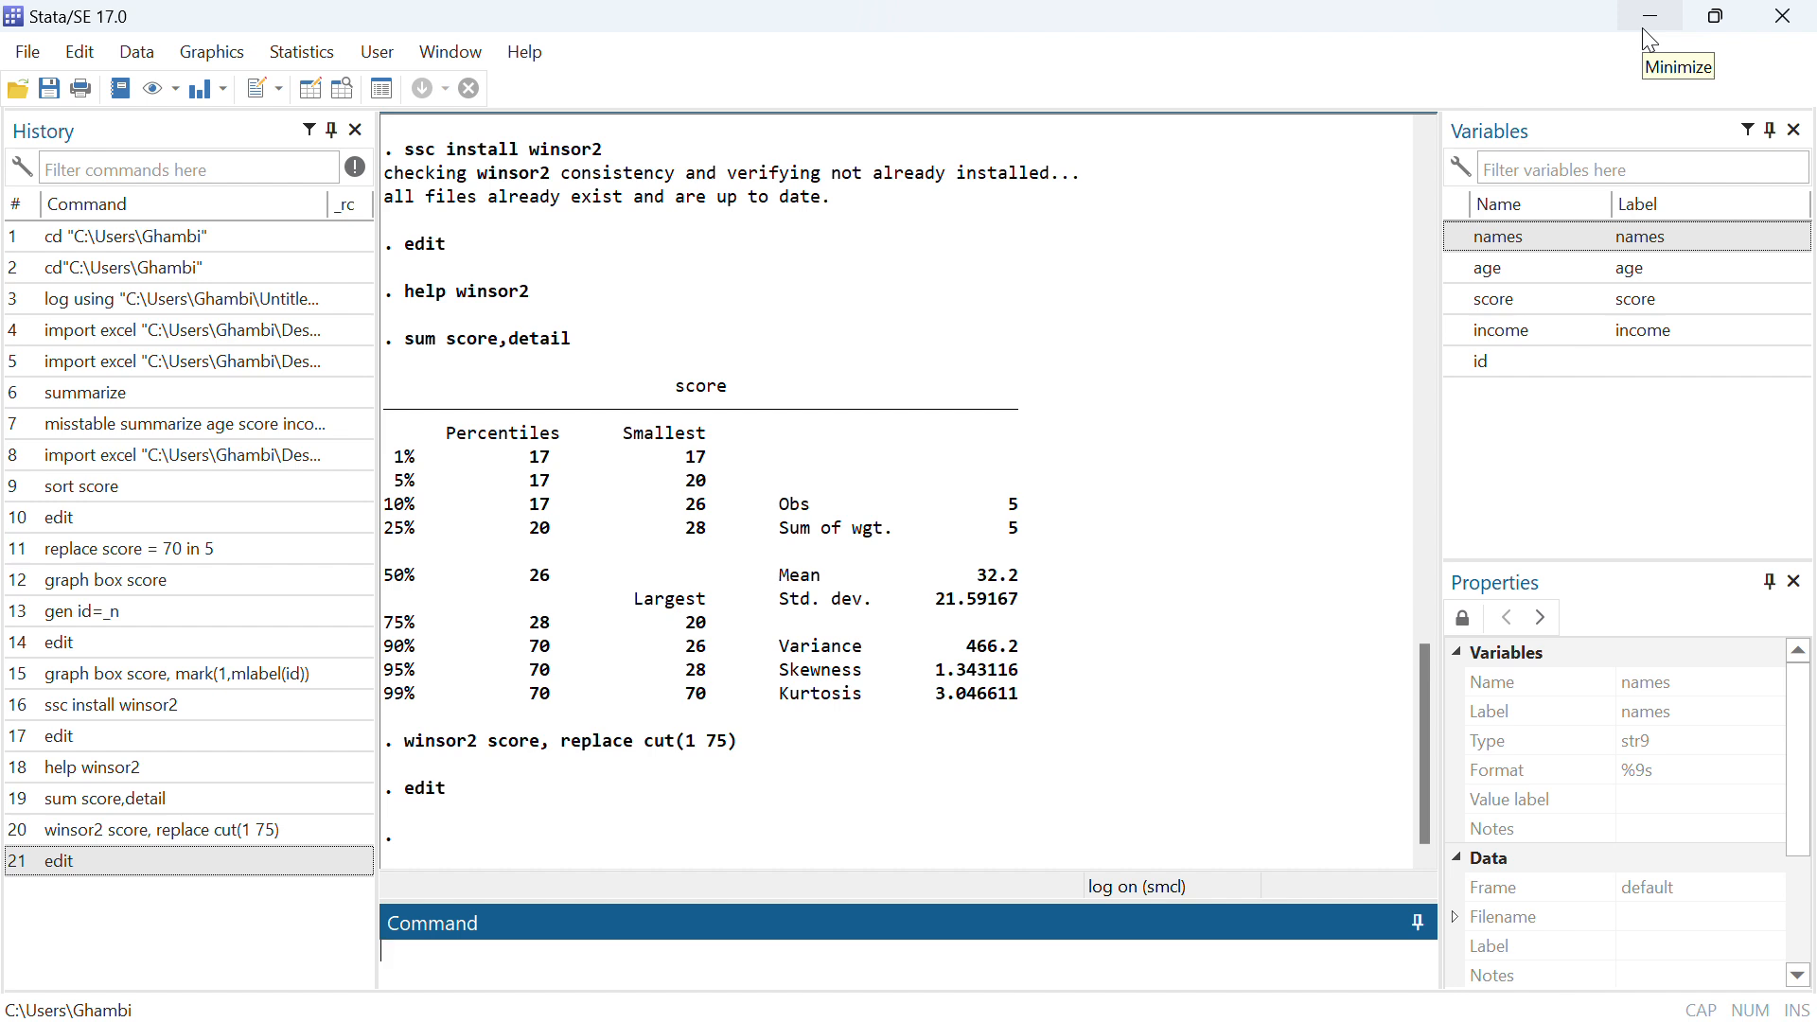
{"action": "type", "text": "edit"}
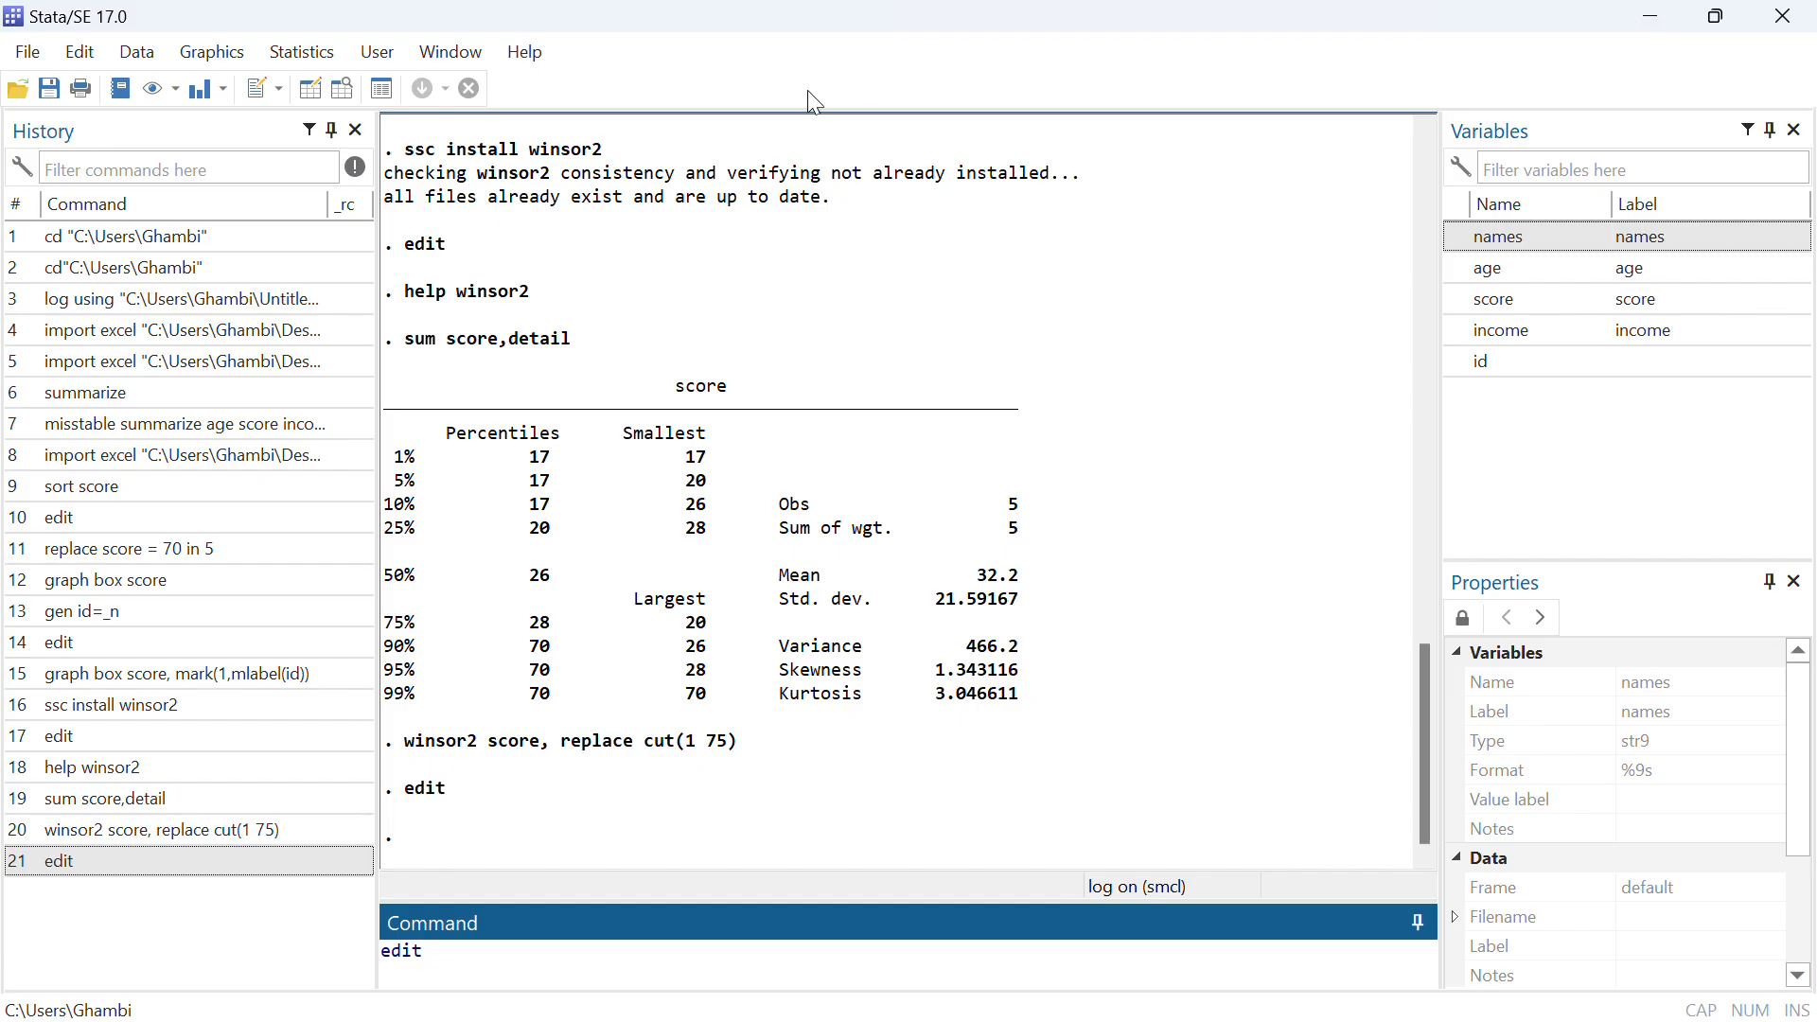
{"action": "key", "text": "Return"}
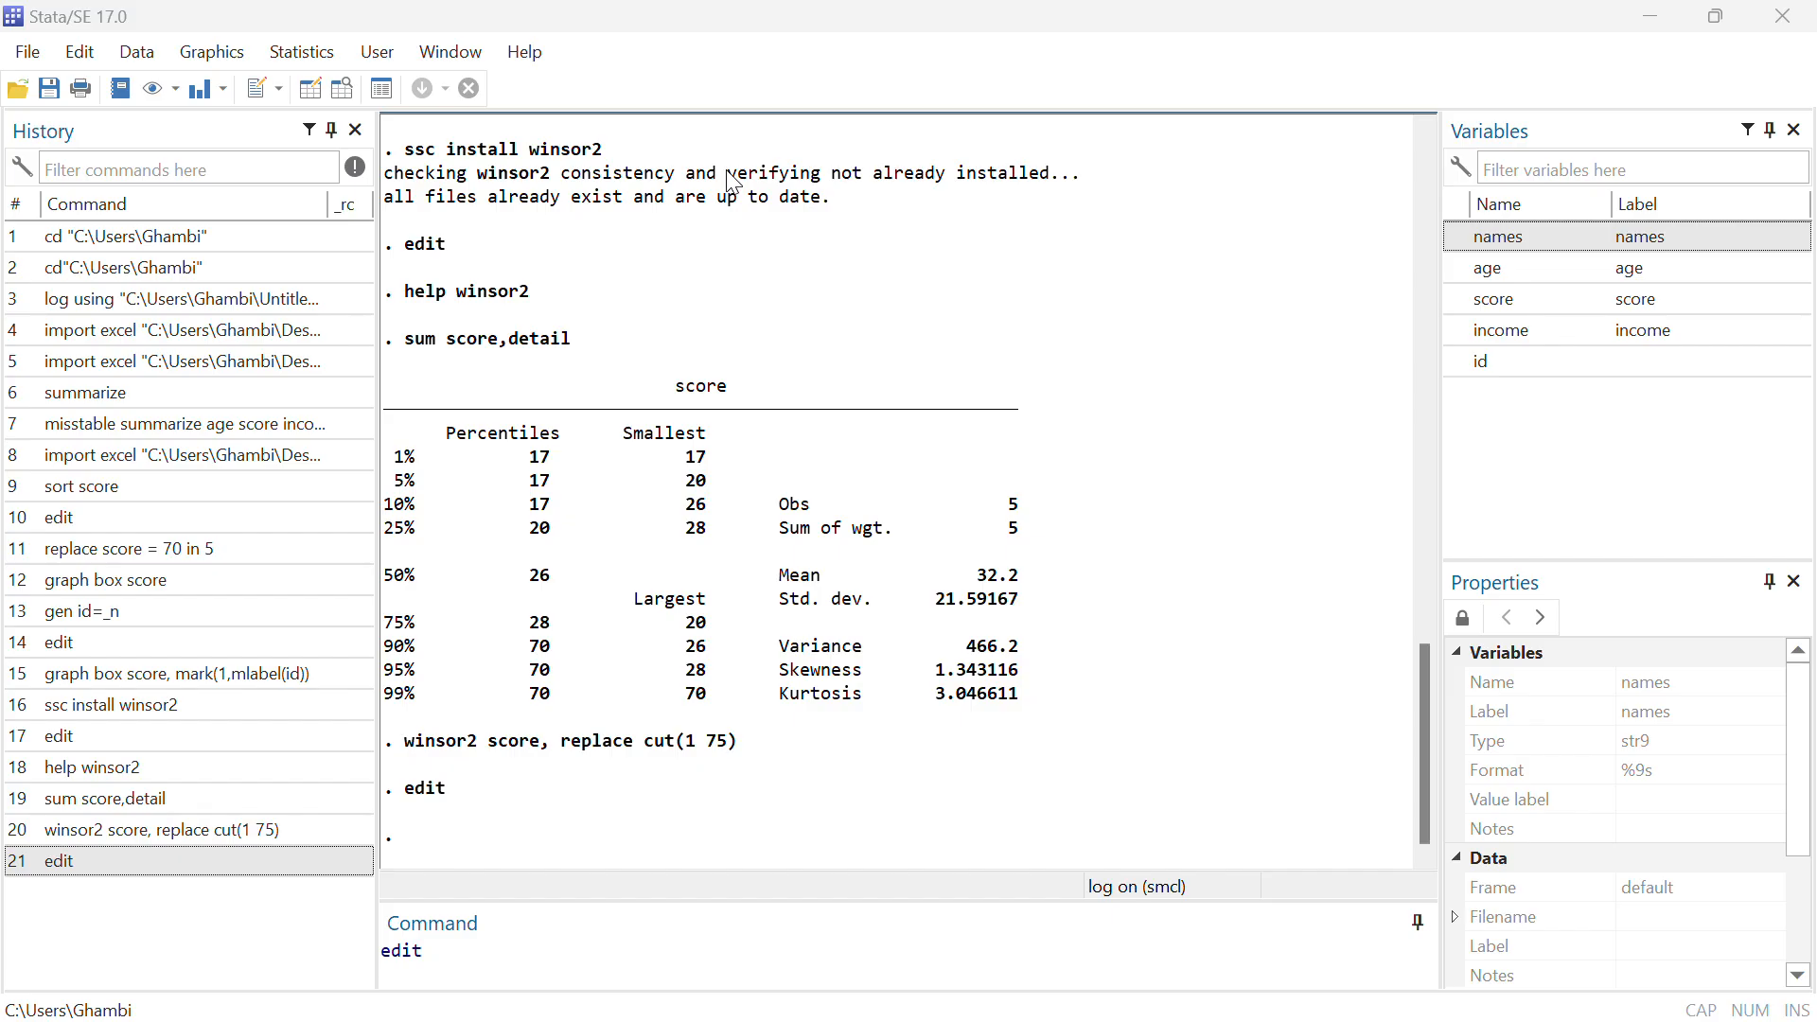
Import the BRANDINAH Excel workbook from the Desktop with first-row variable names, discarding the data in memory
{"action": "left_click", "coordinate": [26, 54]}
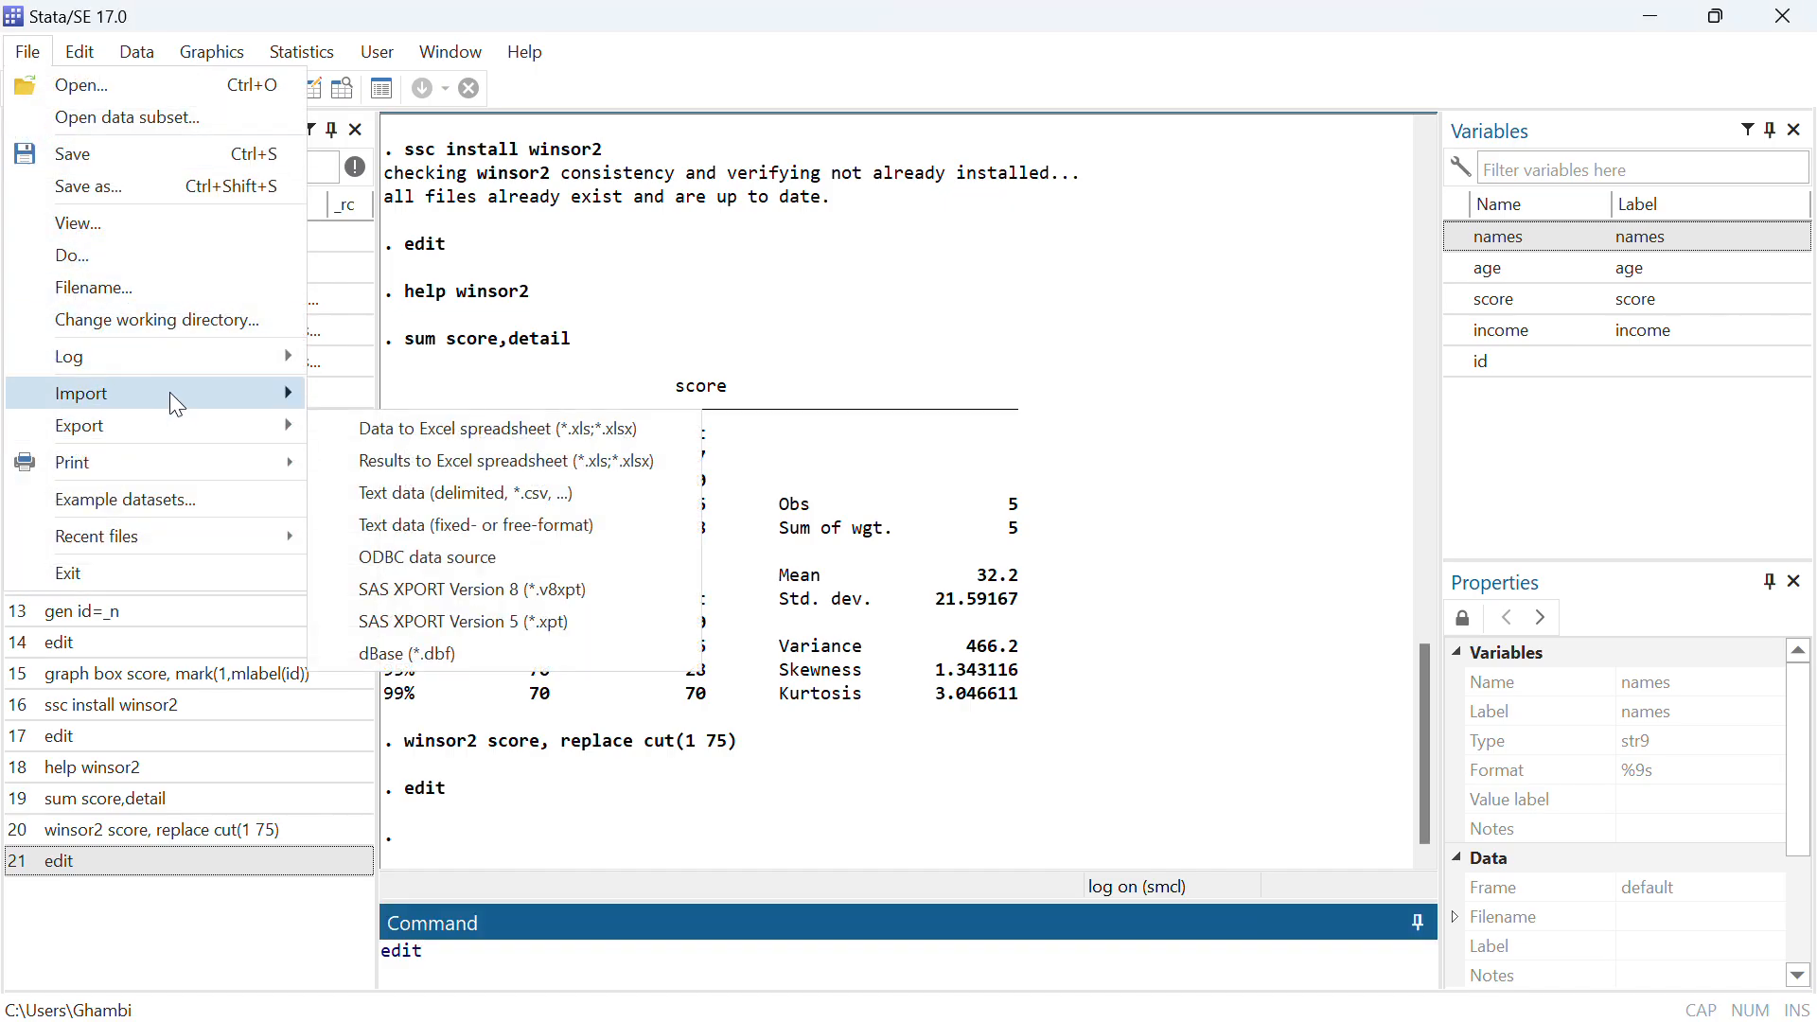
{"action": "mouse_move", "coordinate": [168, 389]}
{"action": "left_click", "coordinate": [396, 405]}
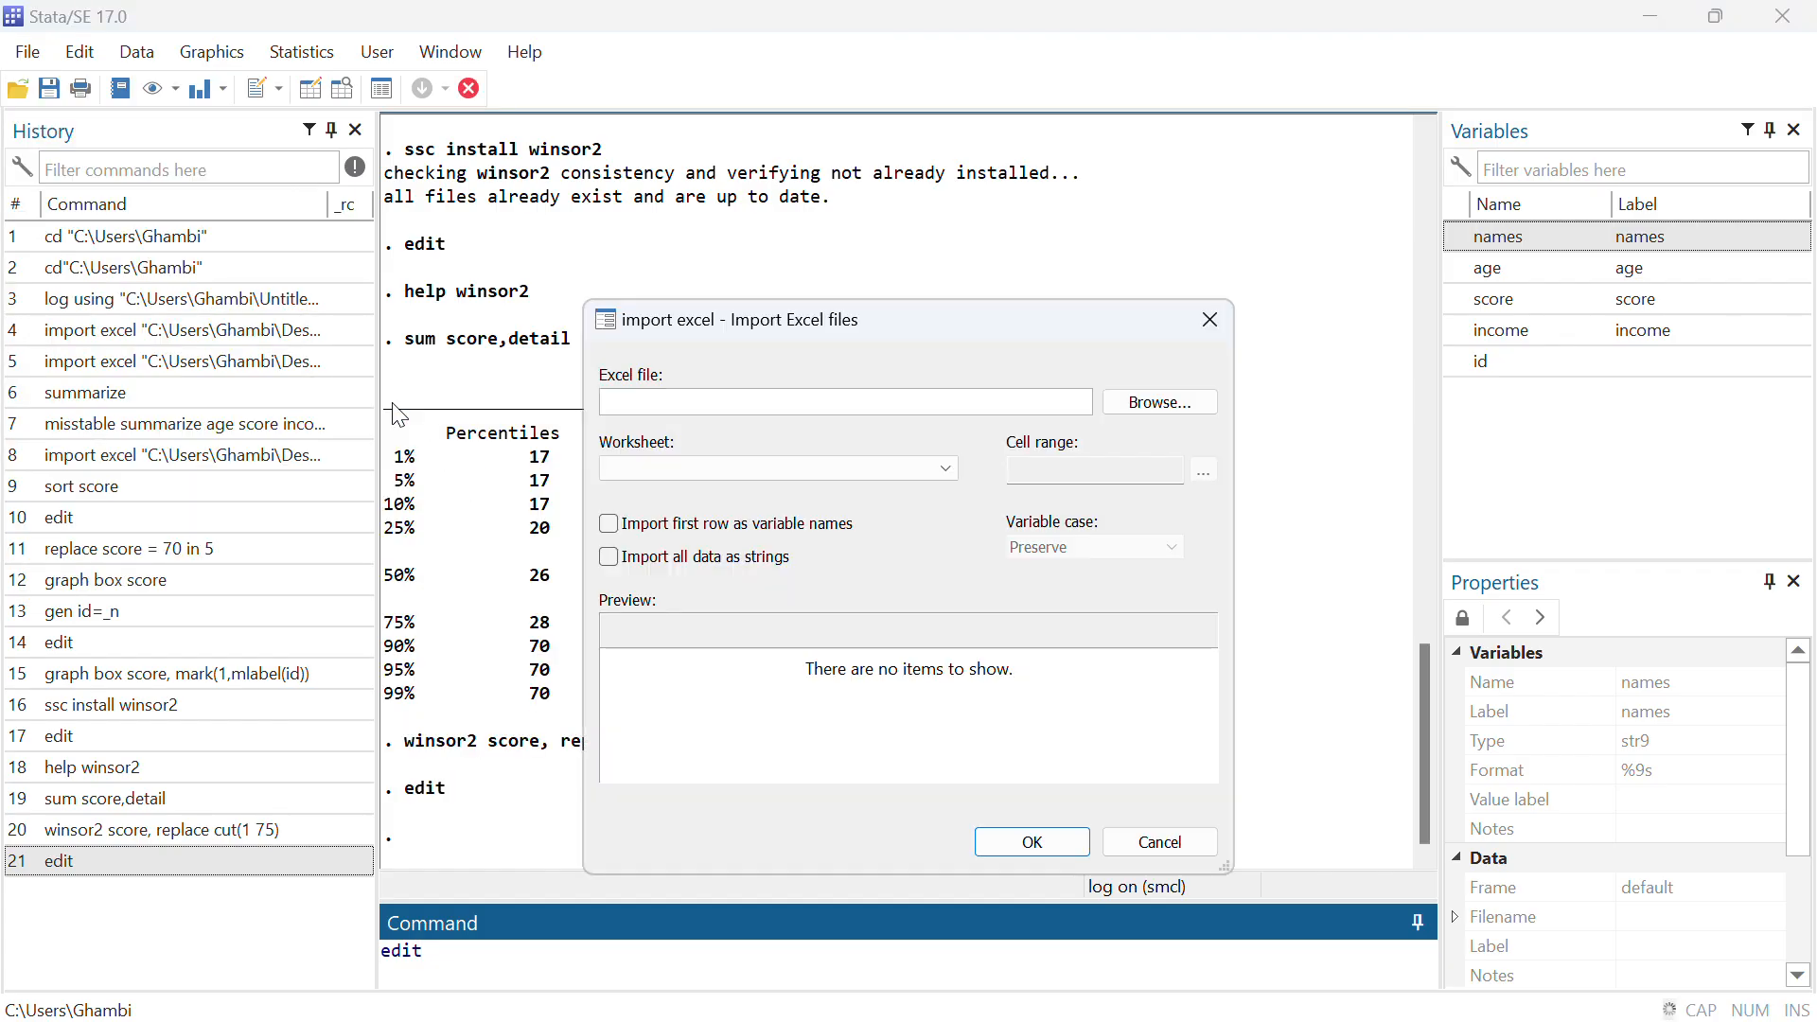
{"action": "left_click", "coordinate": [1160, 407]}
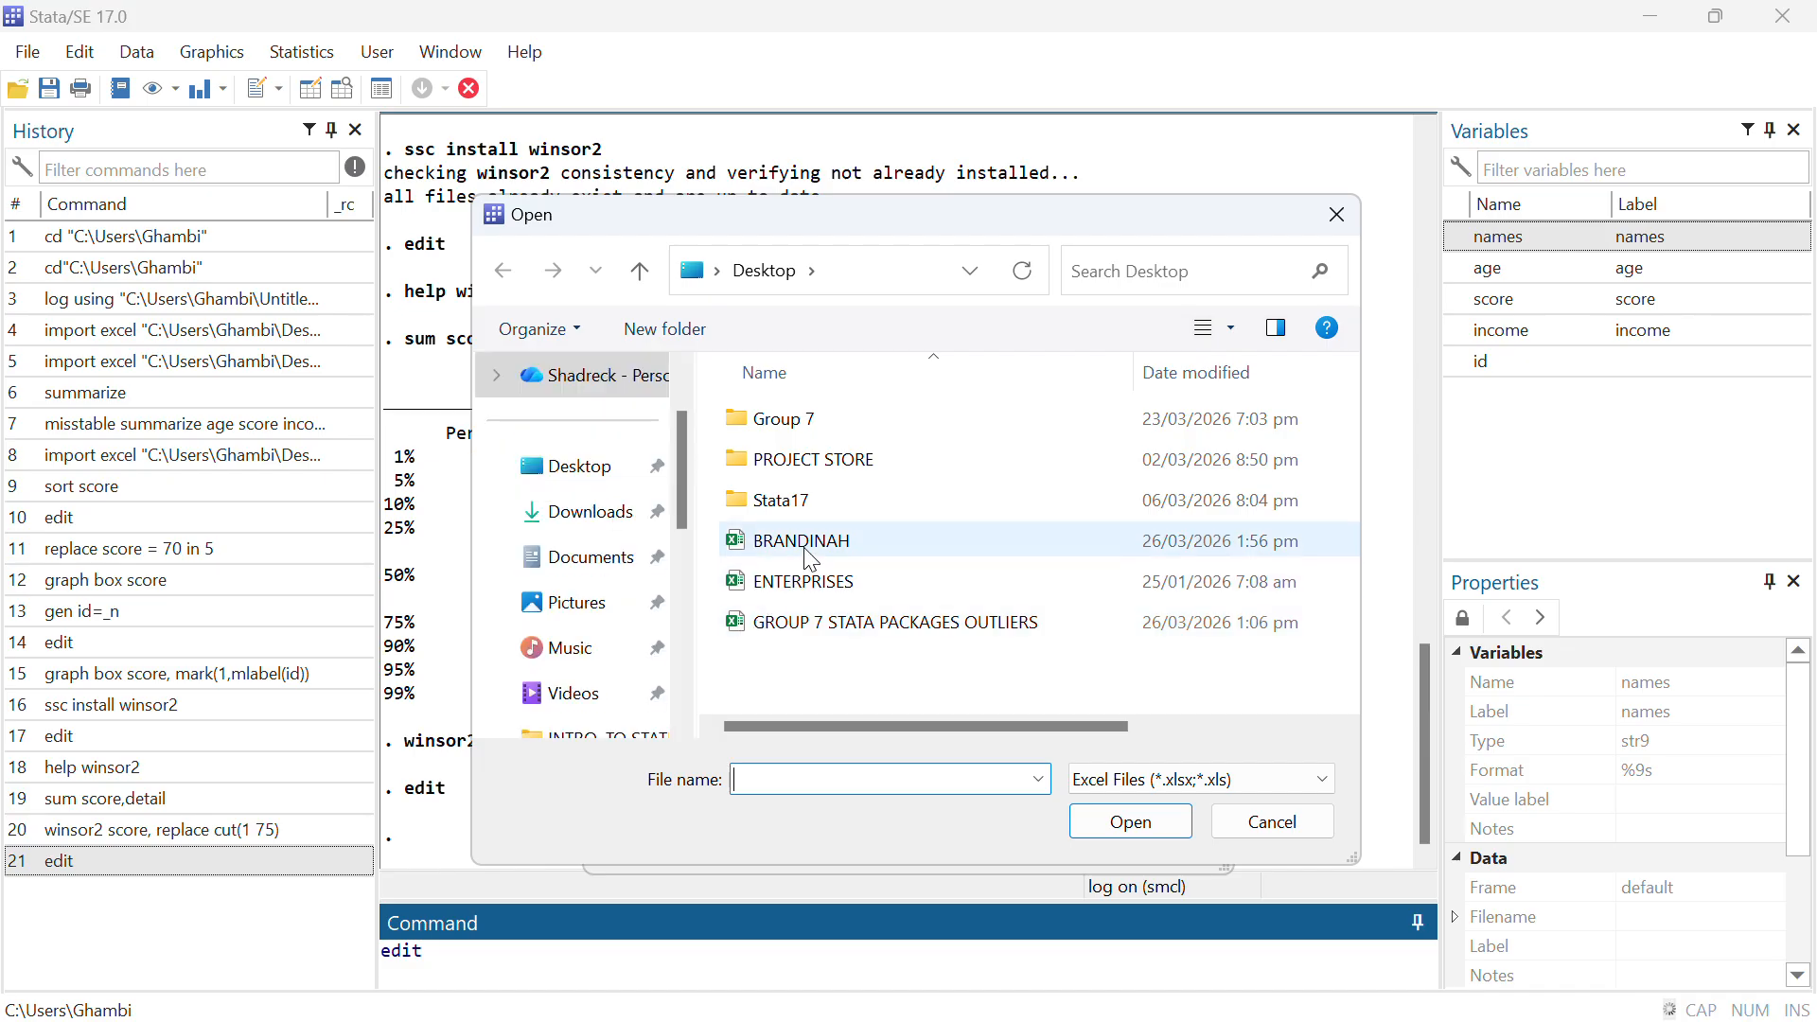
{"action": "left_click", "coordinate": [809, 554]}
{"action": "left_click", "coordinate": [1132, 823]}
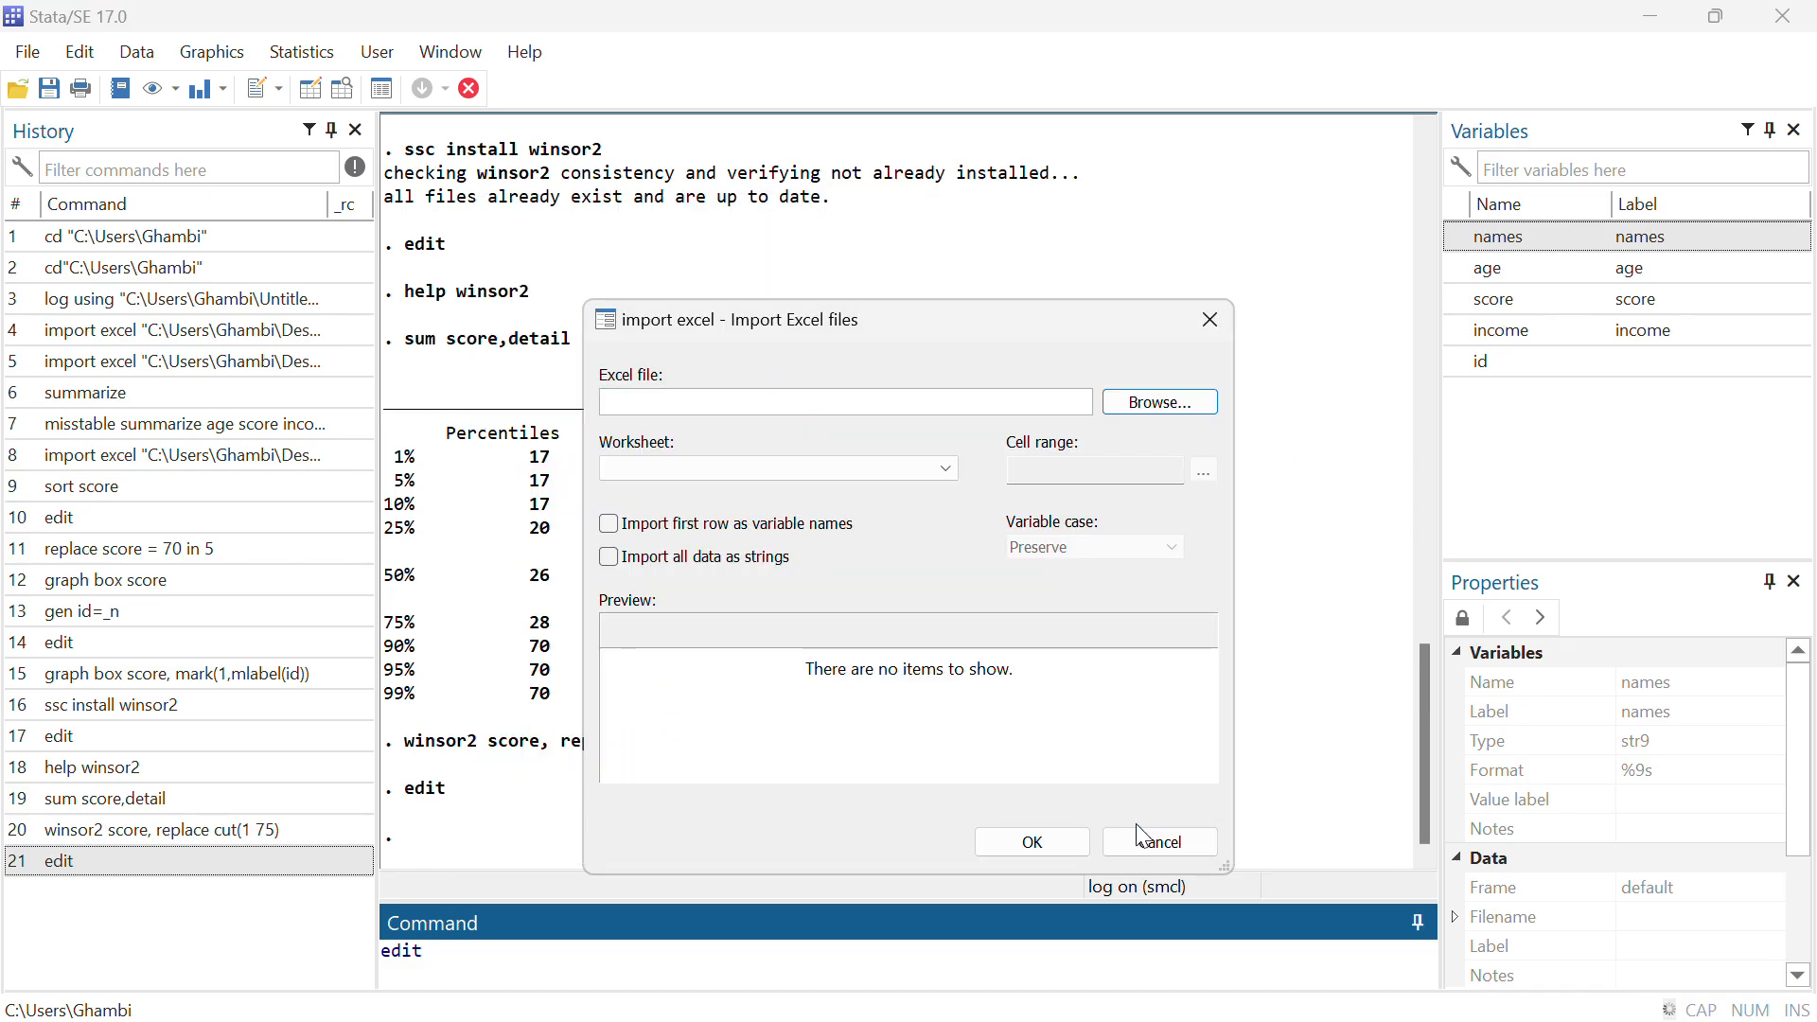
{"action": "left_click", "coordinate": [611, 525]}
{"action": "left_click", "coordinate": [1021, 841]}
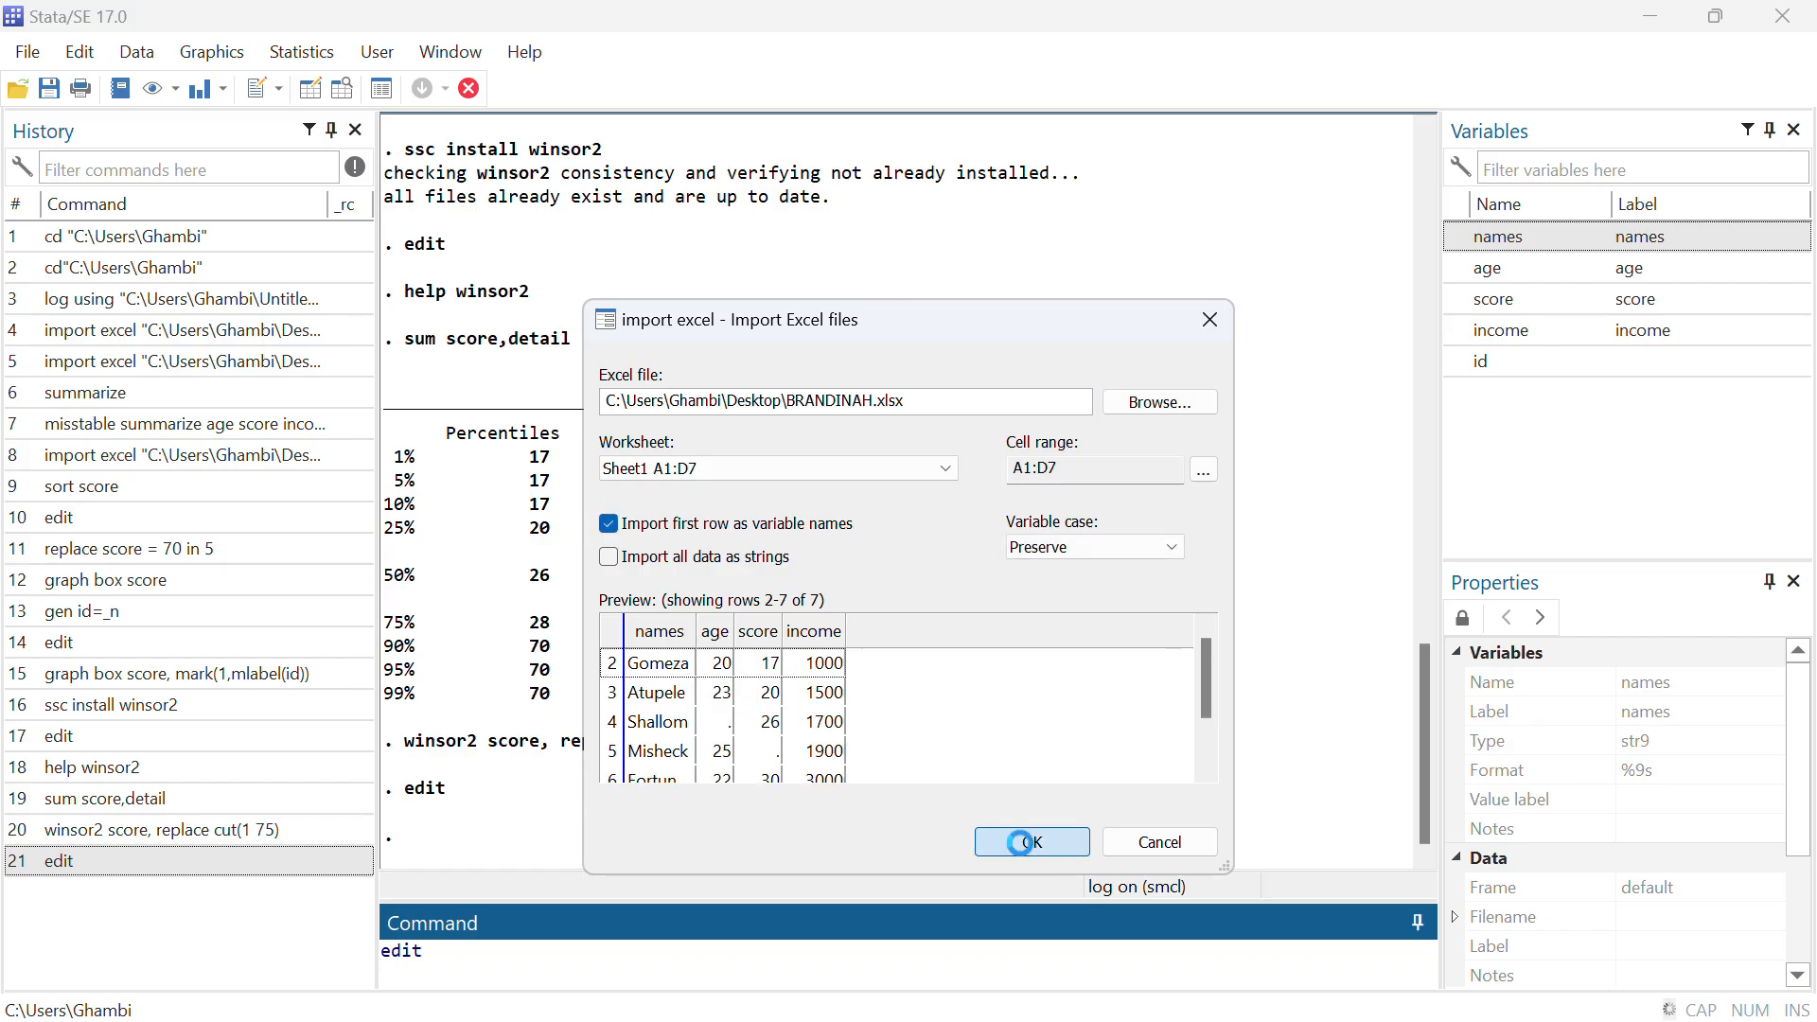
{"action": "left_click", "coordinate": [992, 629]}
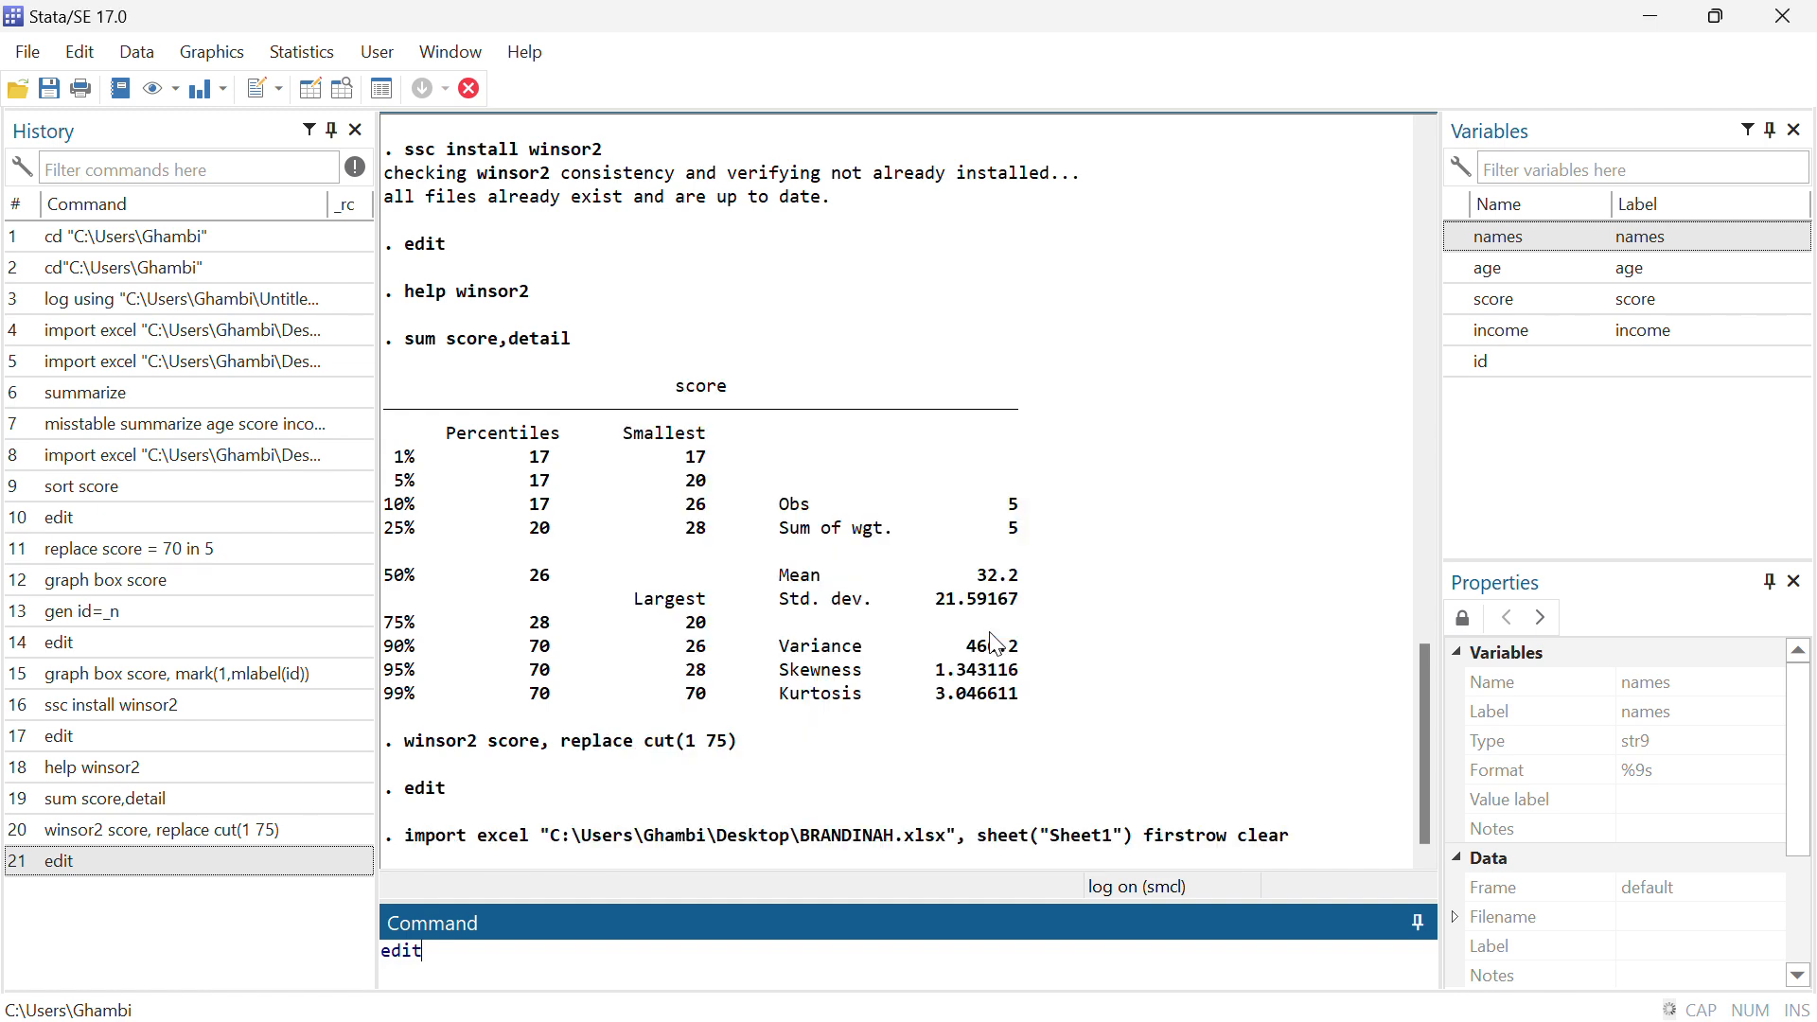
Clear the leftover edit command and report duplicate observations across all variables by running duplicates report
{"action": "key", "text": "BackSpace"}
{"action": "key", "text": "BackSpace"}
{"action": "key", "text": "BackSpace"}
{"action": "key", "text": "BackSpace"}
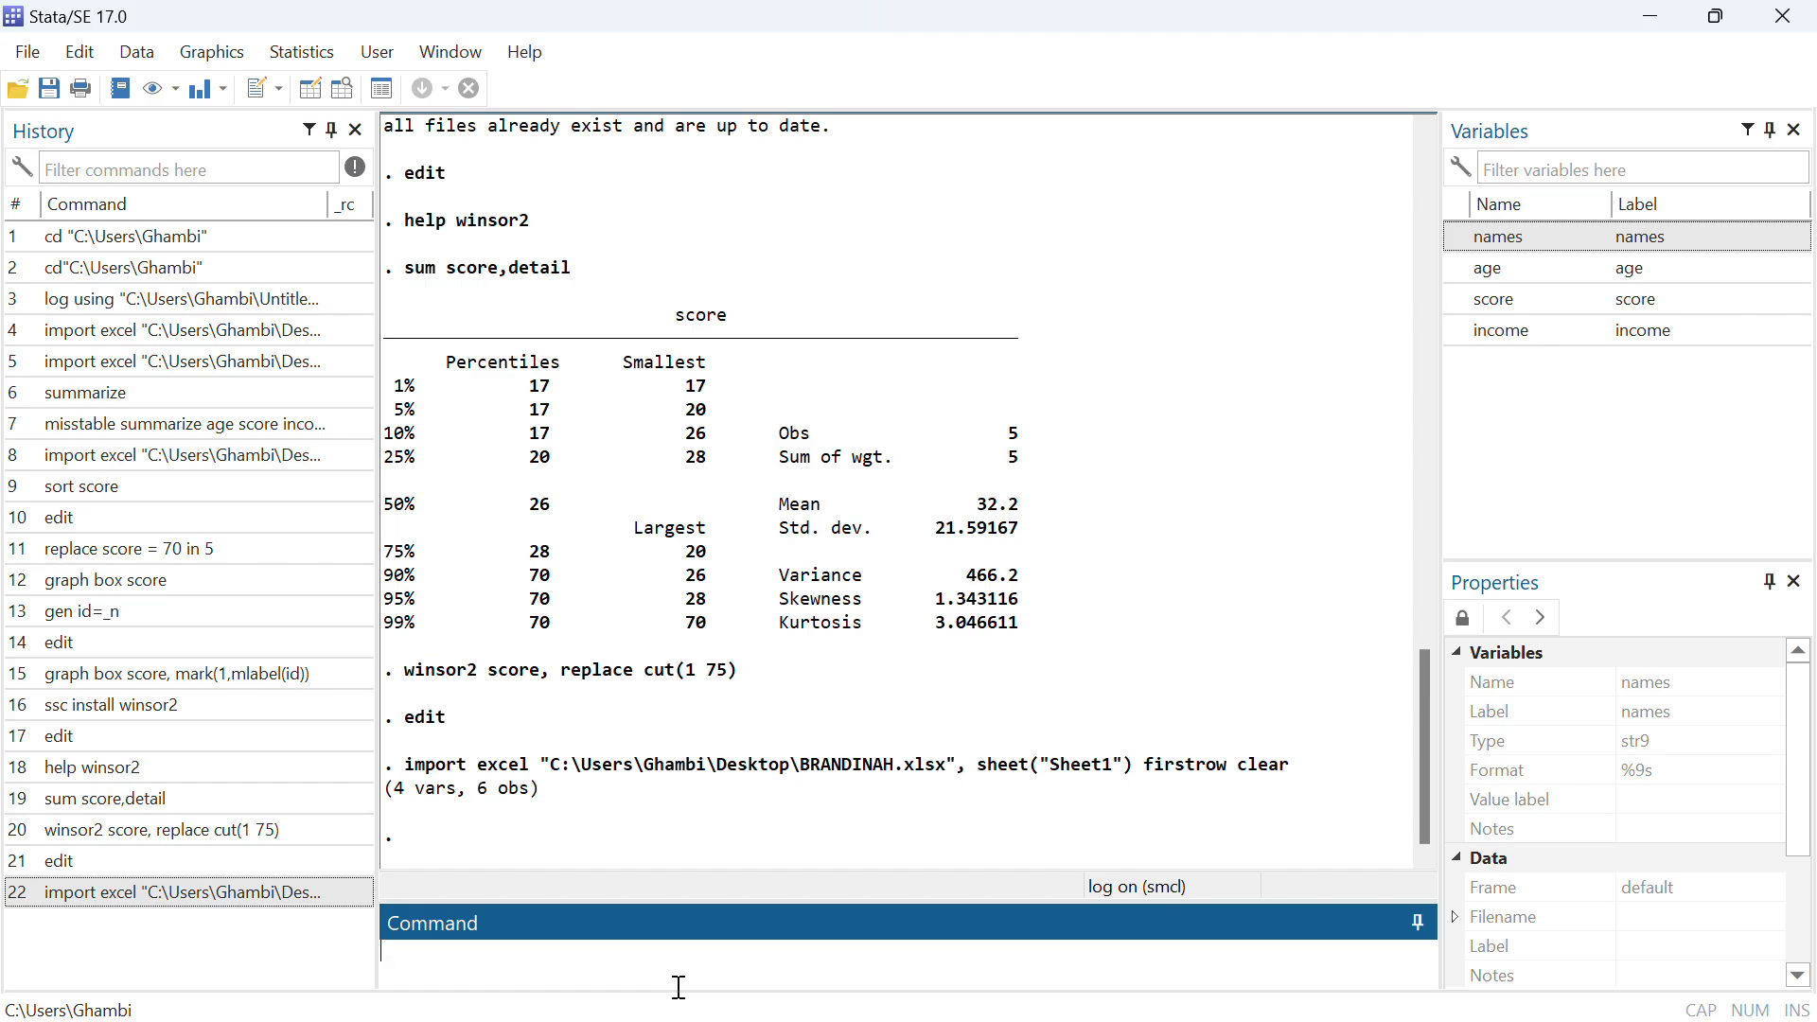
{"action": "type", "text": "duo"}
{"action": "key", "text": "BackSpace"}
{"action": "type", "text": "plicates report"}
{"action": "key", "text": "Return"}
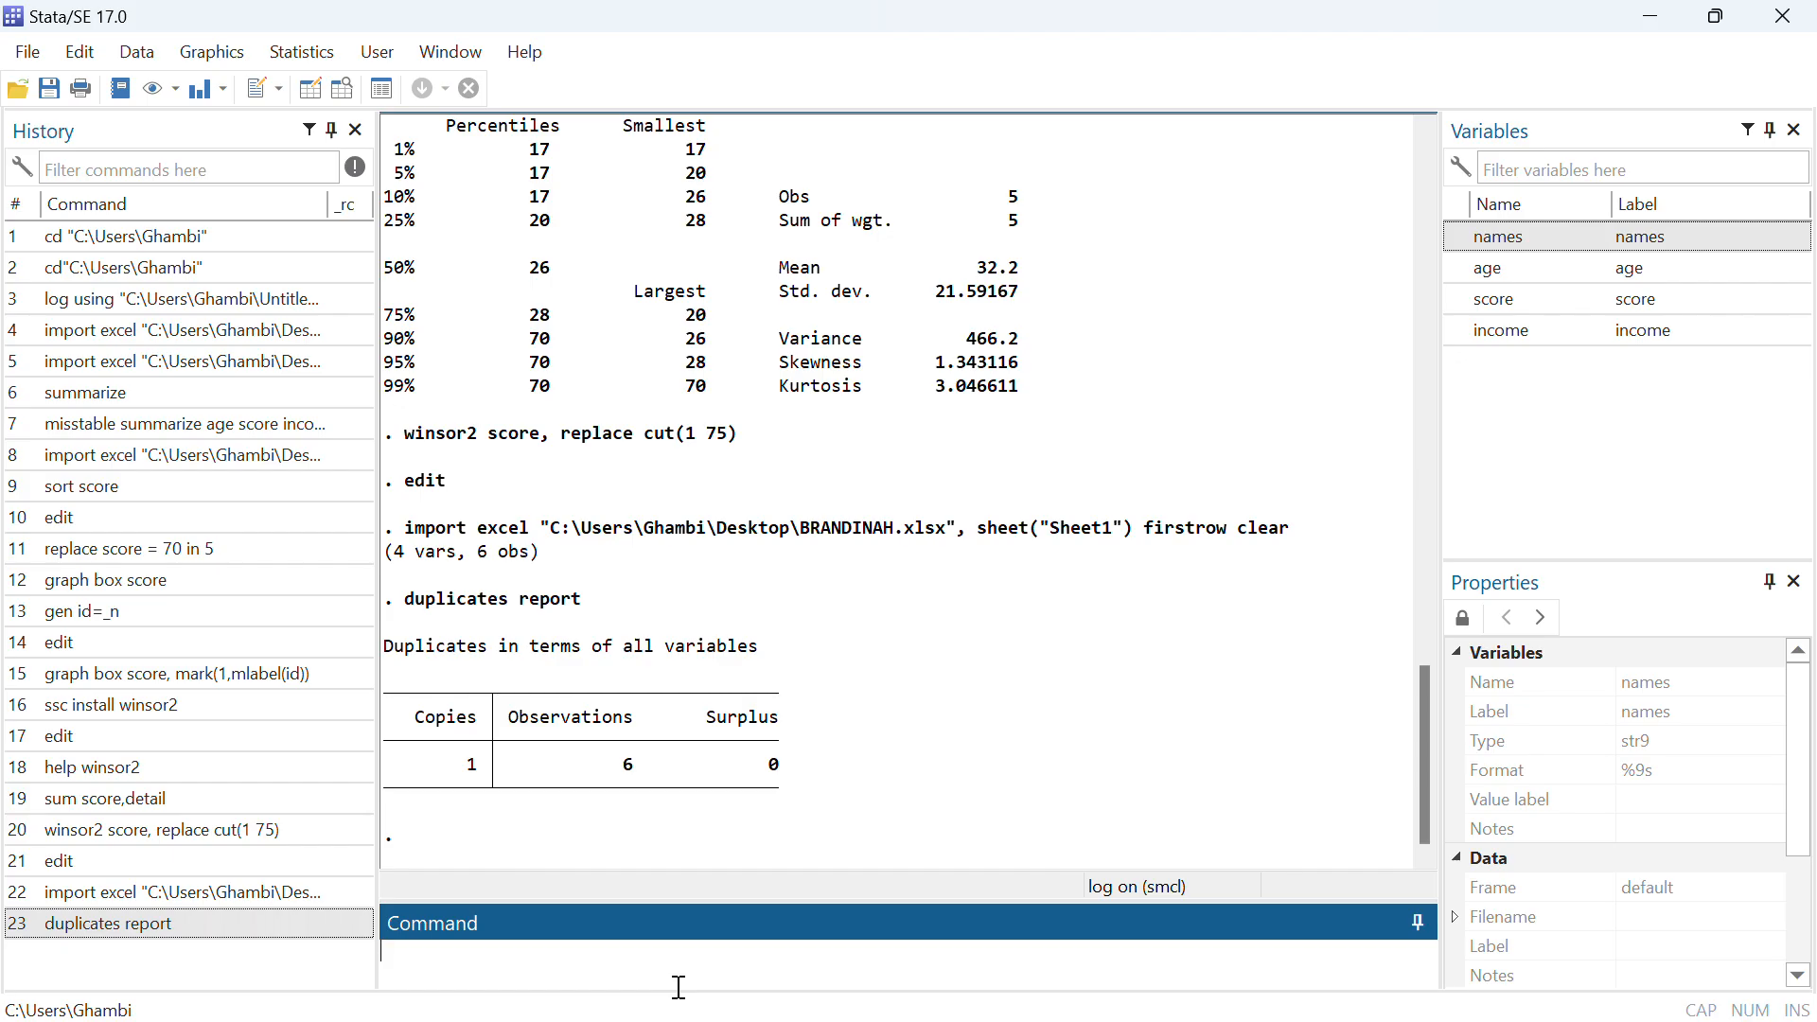
Try to list the duplicate observations by running list duplicates
{"action": "type", "text": "list duplicates"}
{"action": "key", "text": "Return"}
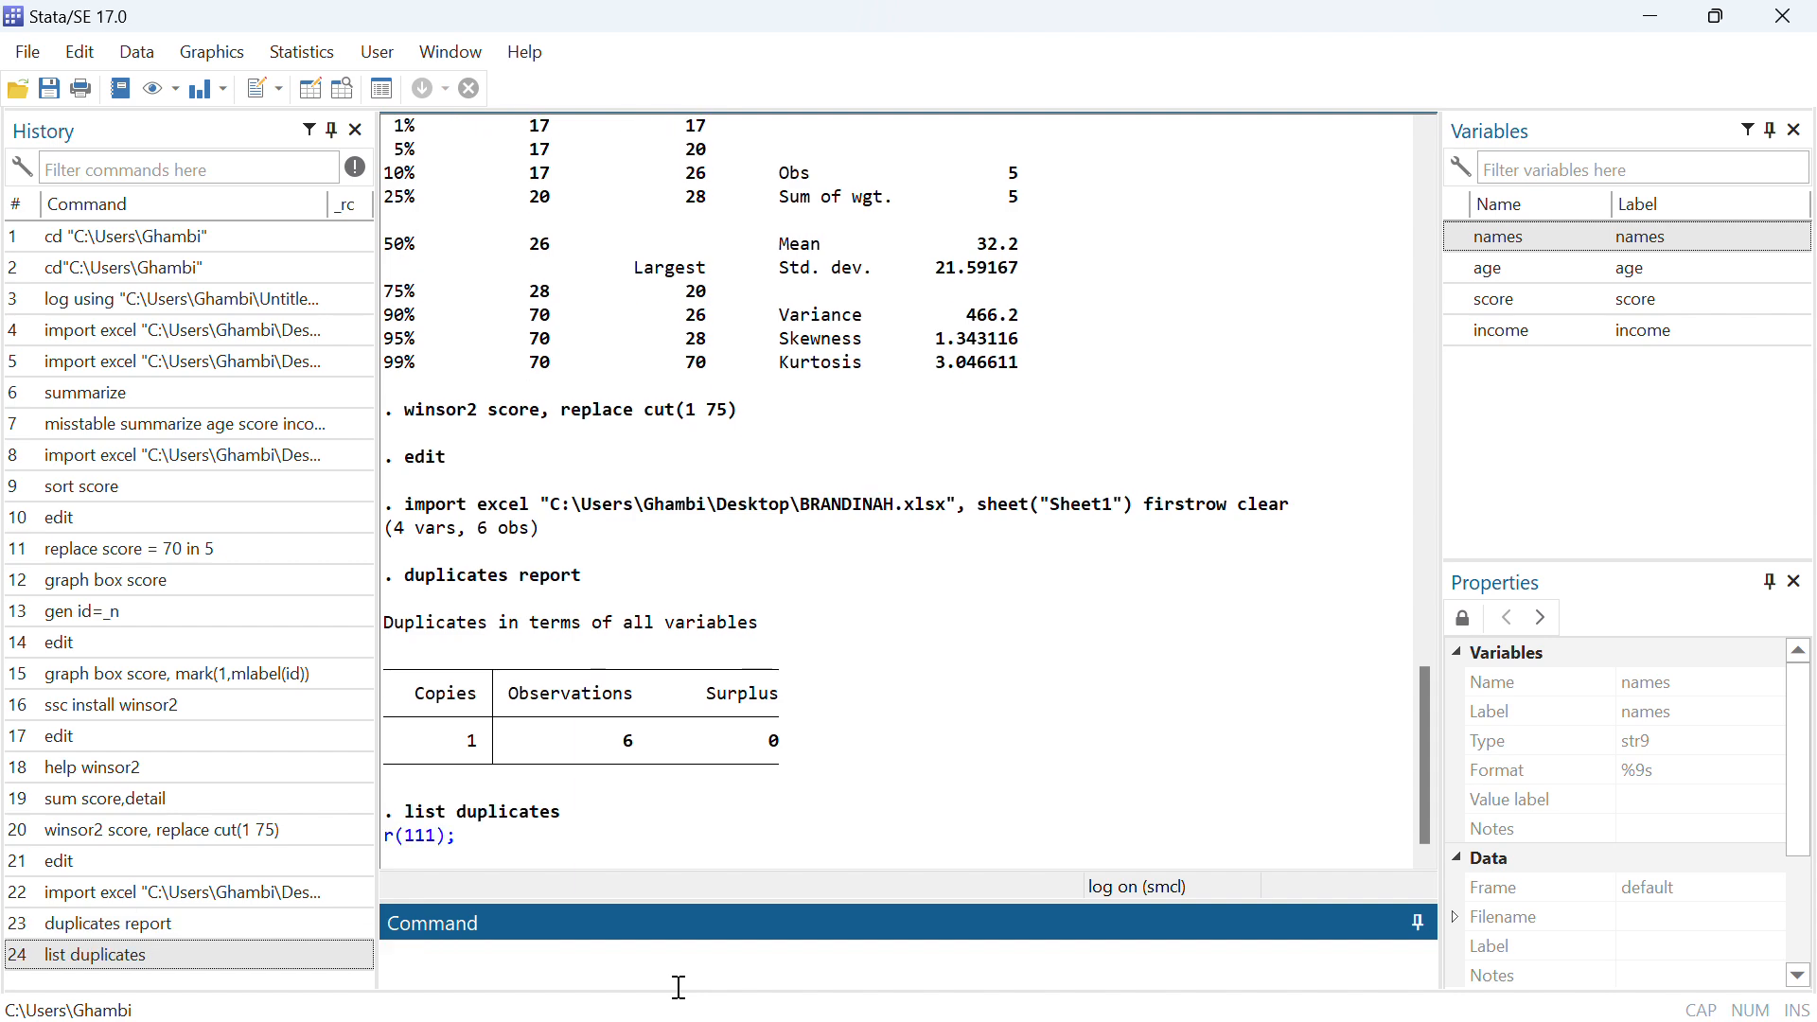